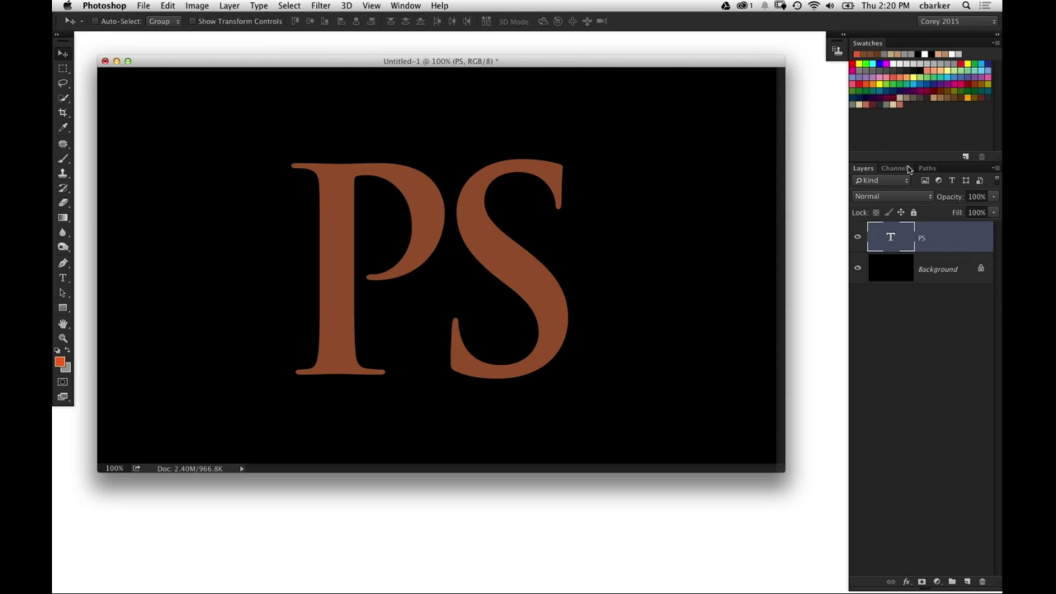
# Right-click the PS type layer to bring up its layer actions
pyautogui.rightClick(955, 242)
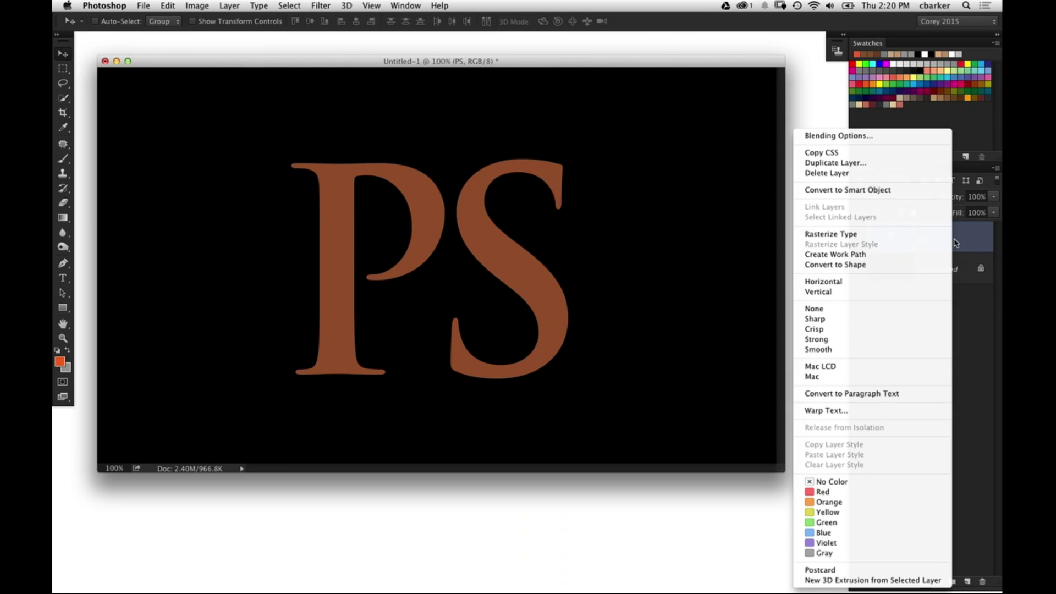
# Convert the PS text to a work path, hide the text layer, and add a grey-filled Layer 1
pyautogui.click(902, 256)
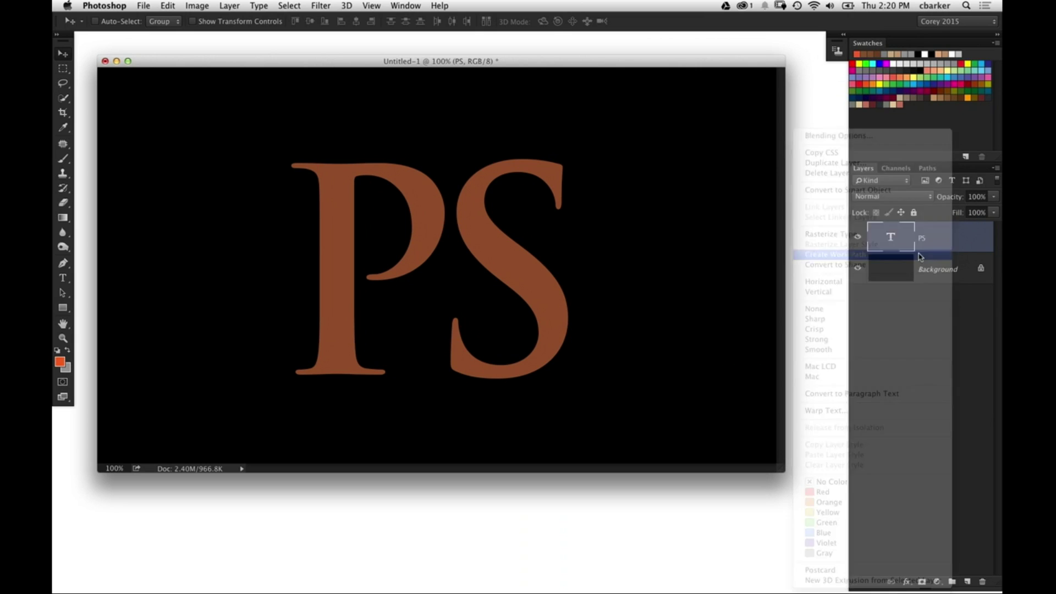
pyautogui.click(857, 238)
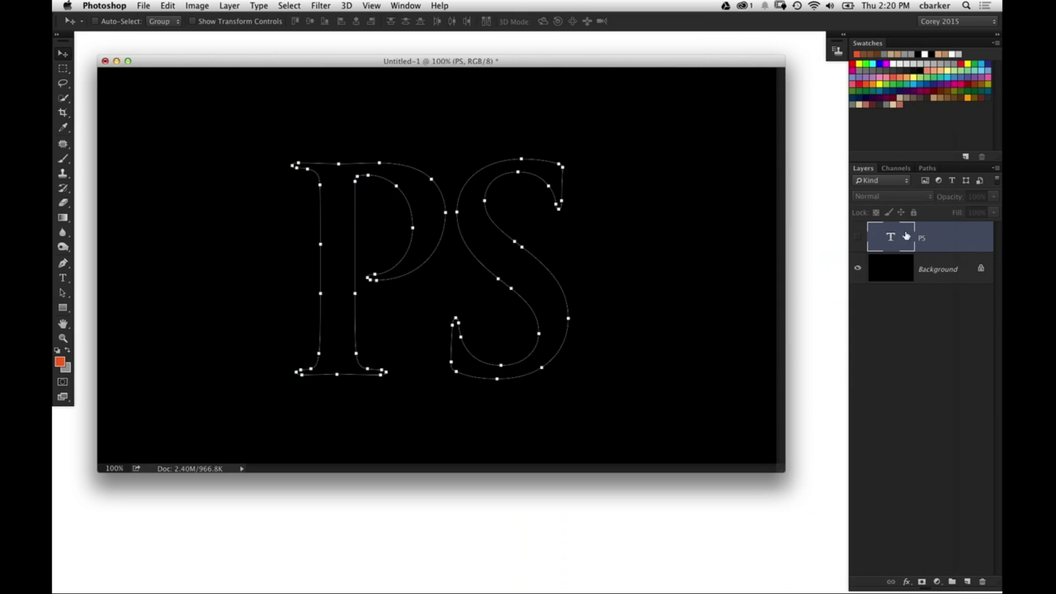
pyautogui.click(967, 581)
pyautogui.hotkey('alt', 'BackSpace')
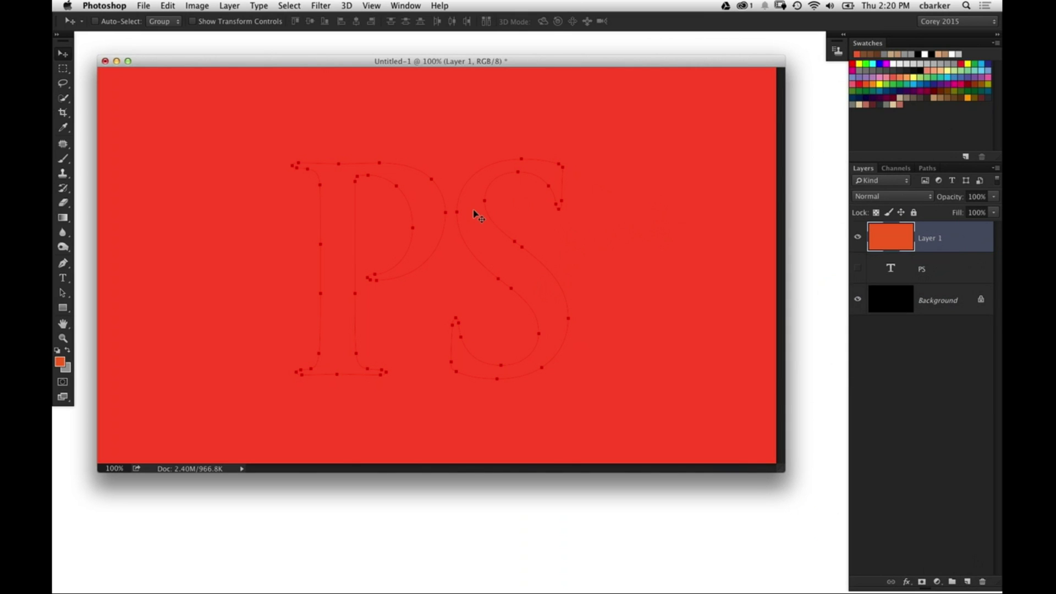
pyautogui.press('super+BackSpace')
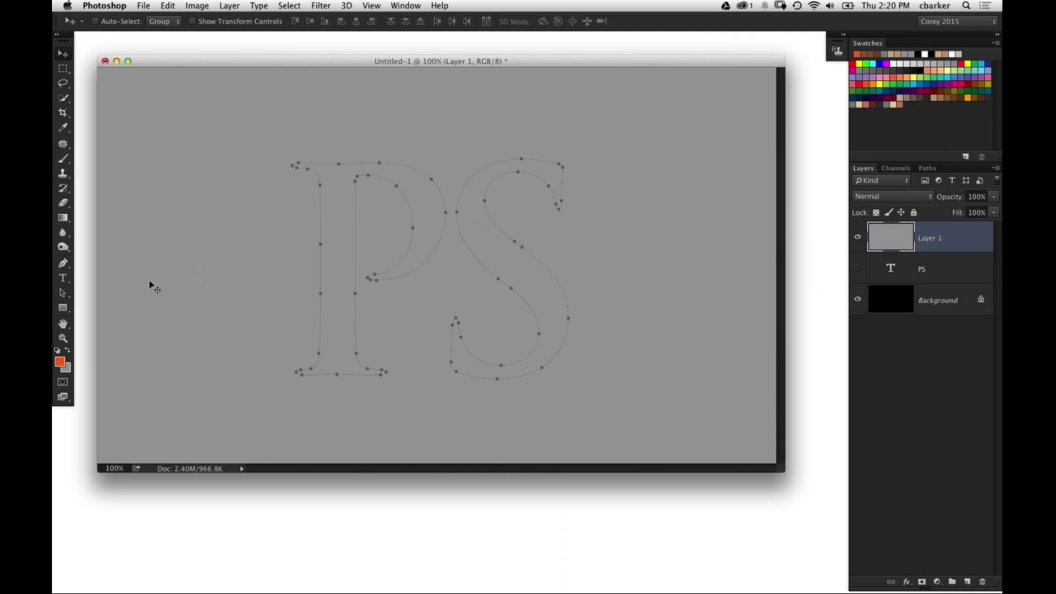
# With Path Selection, select the whole PS letter path, then deselect it
pyautogui.click(63, 307)
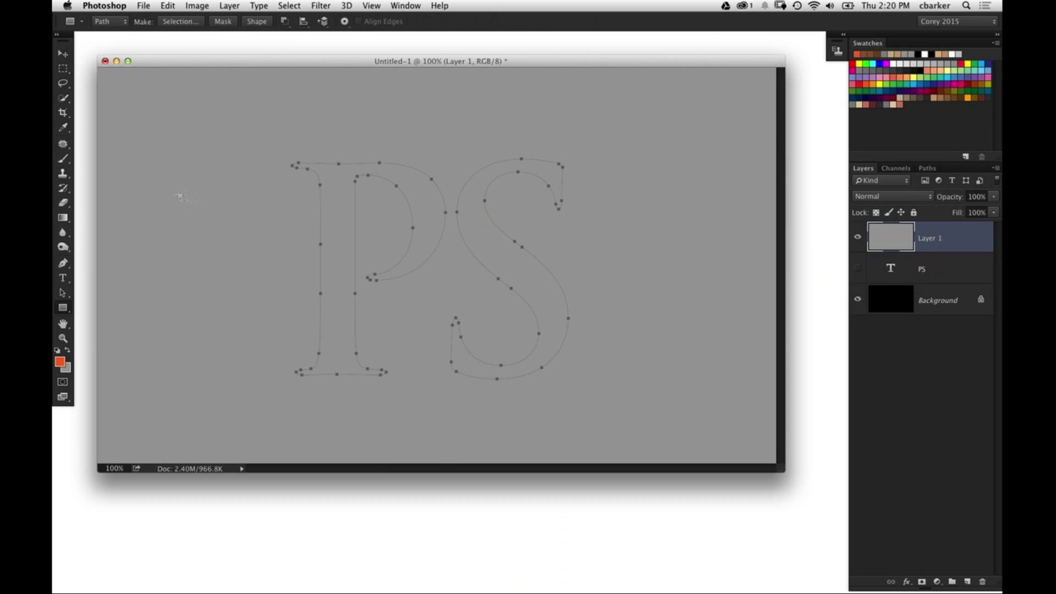
pyautogui.click(63, 292)
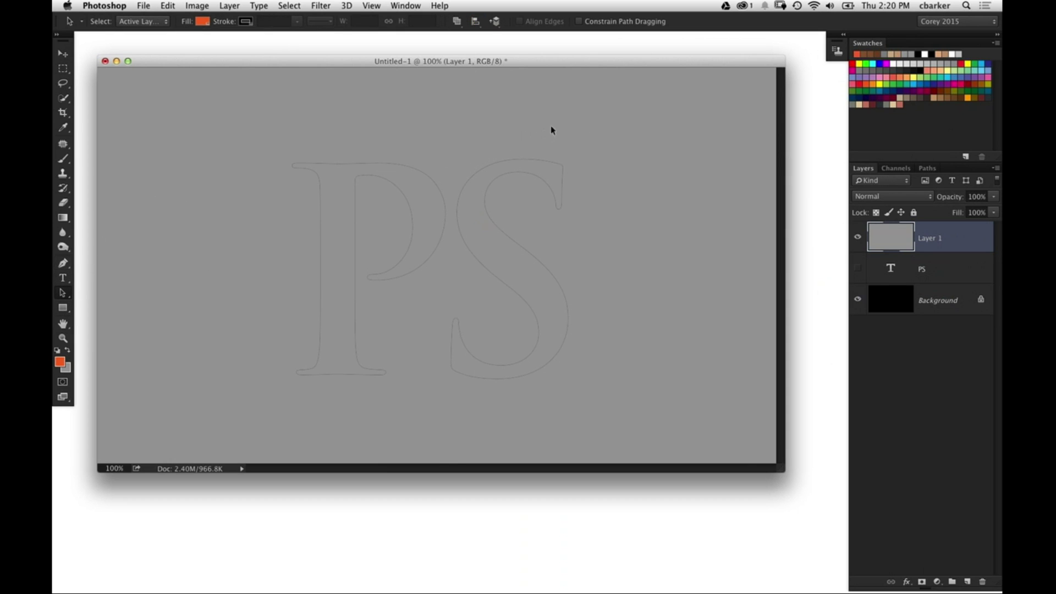
pyautogui.moveTo(459, 261); pyautogui.dragTo(406, 302)
pyautogui.click(110, 318)
# Set the Rectangle tool to Path mode with Subtract Front Shape
pyautogui.moveTo(63, 308); pyautogui.dragTo(128, 306)
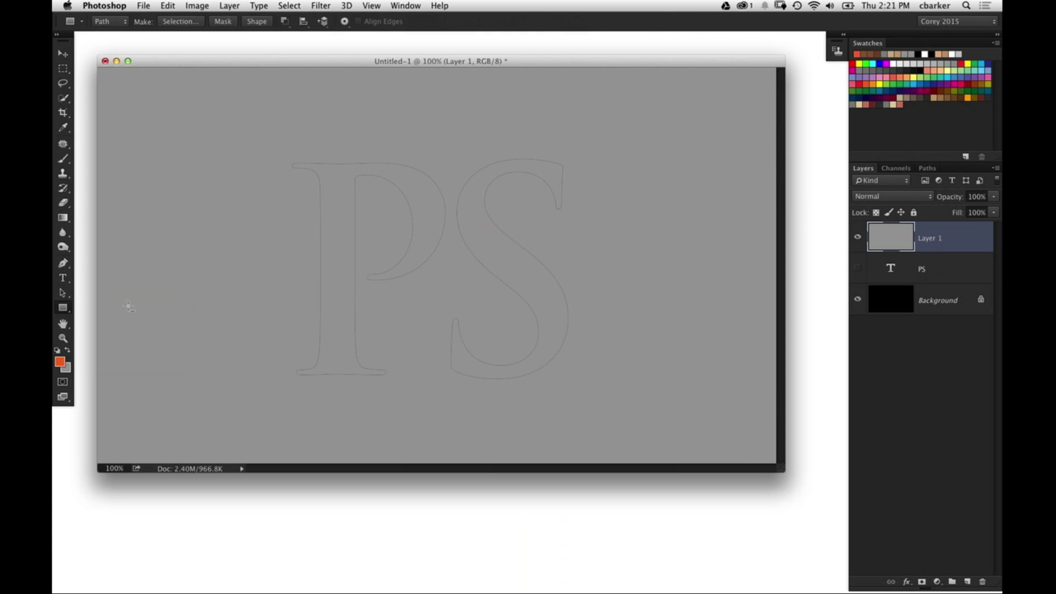
pyautogui.click(118, 23)
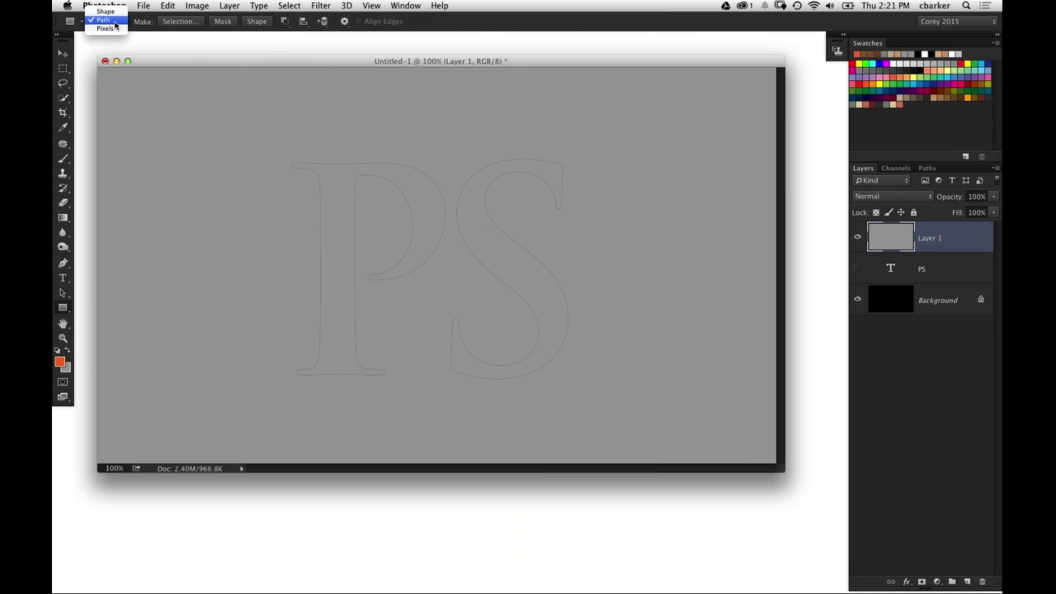
pyautogui.click(117, 24)
pyautogui.click(284, 21)
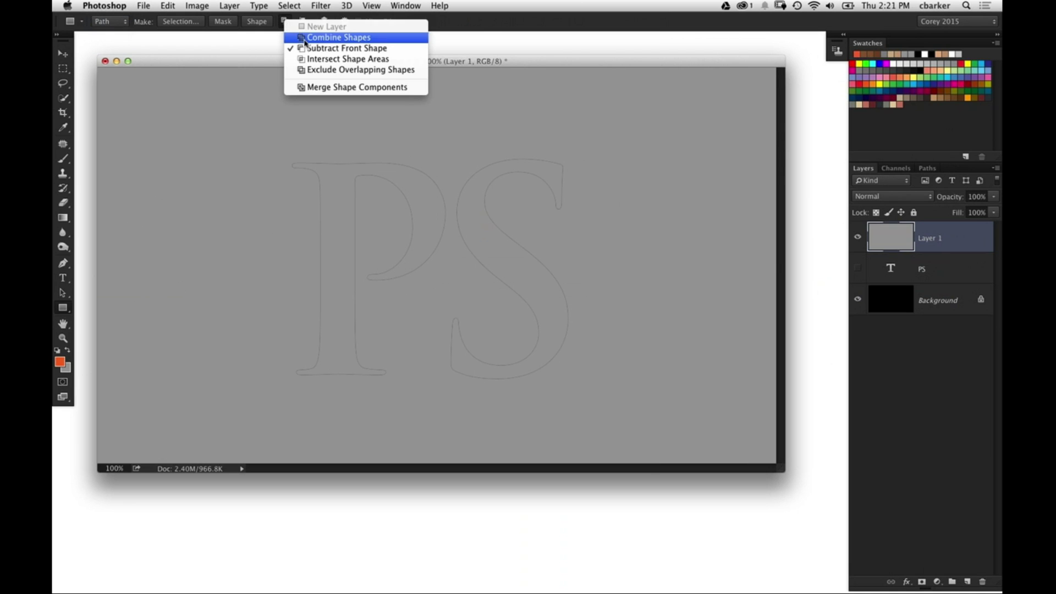
pyautogui.click(388, 50)
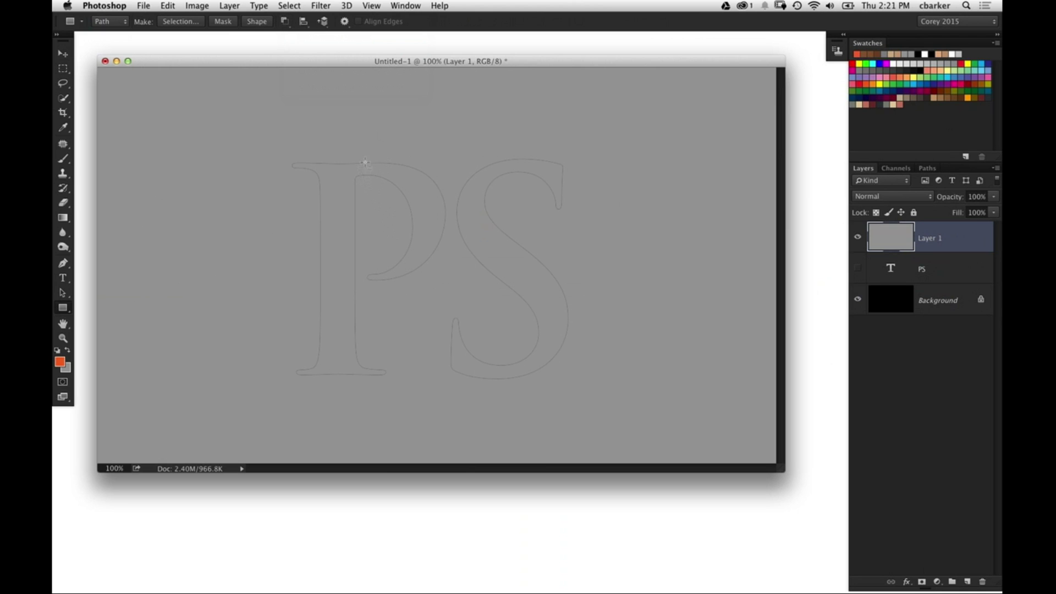
# Cut four thin vertical and horizontal bars through the P and S, shifting the lower bar up
pyautogui.moveTo(365, 149); pyautogui.dragTo(369, 192)
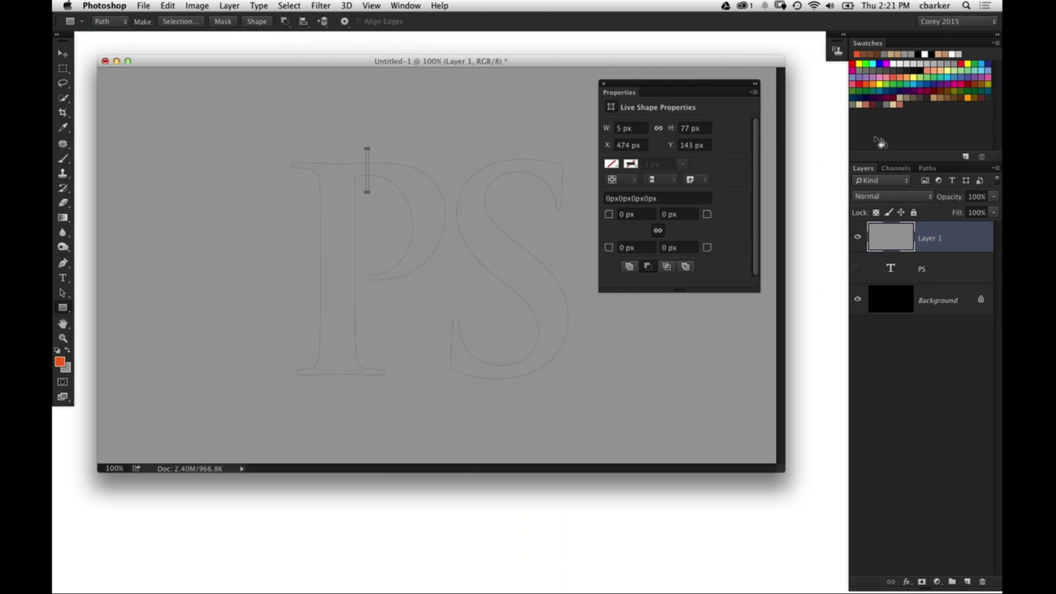
pyautogui.moveTo(924, 162); pyautogui.dragTo(707, 246)
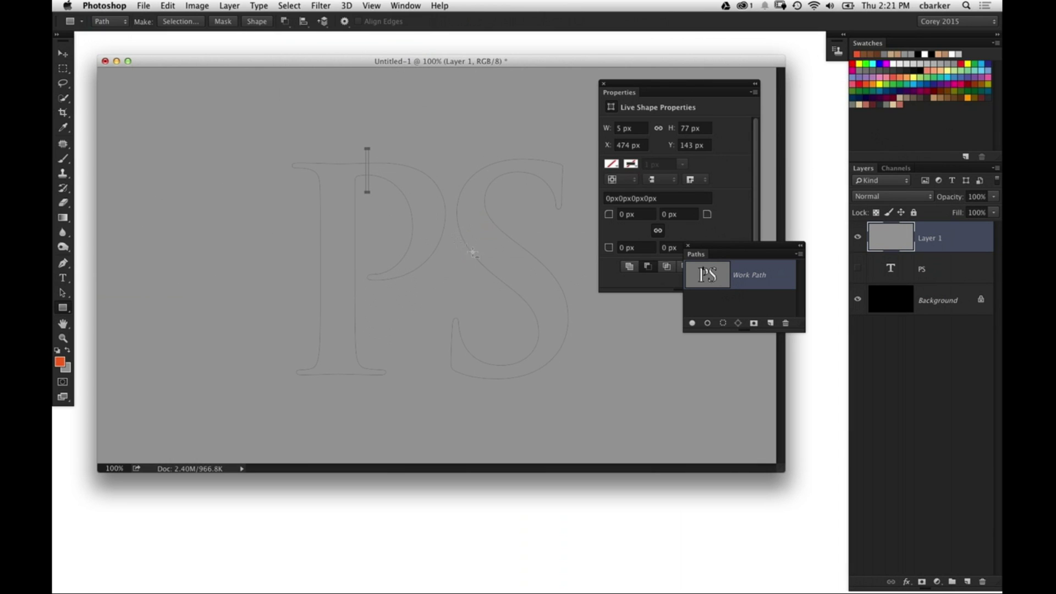
pyautogui.moveTo(491, 268); pyautogui.dragTo(573, 275)
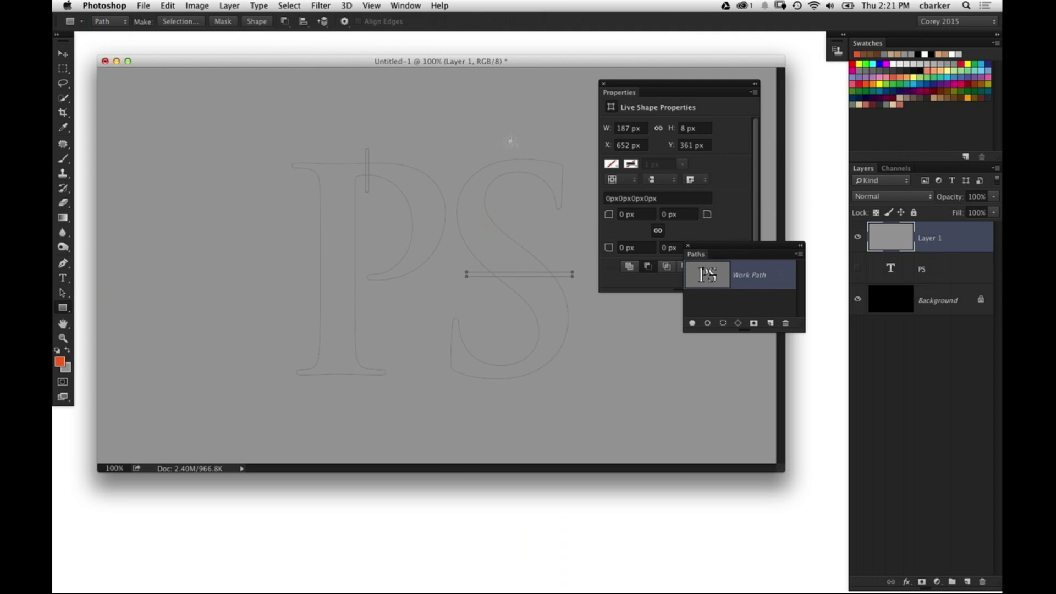
pyautogui.moveTo(510, 140); pyautogui.dragTo(512, 193)
pyautogui.moveTo(381, 350); pyautogui.dragTo(294, 352)
pyautogui.press('a')
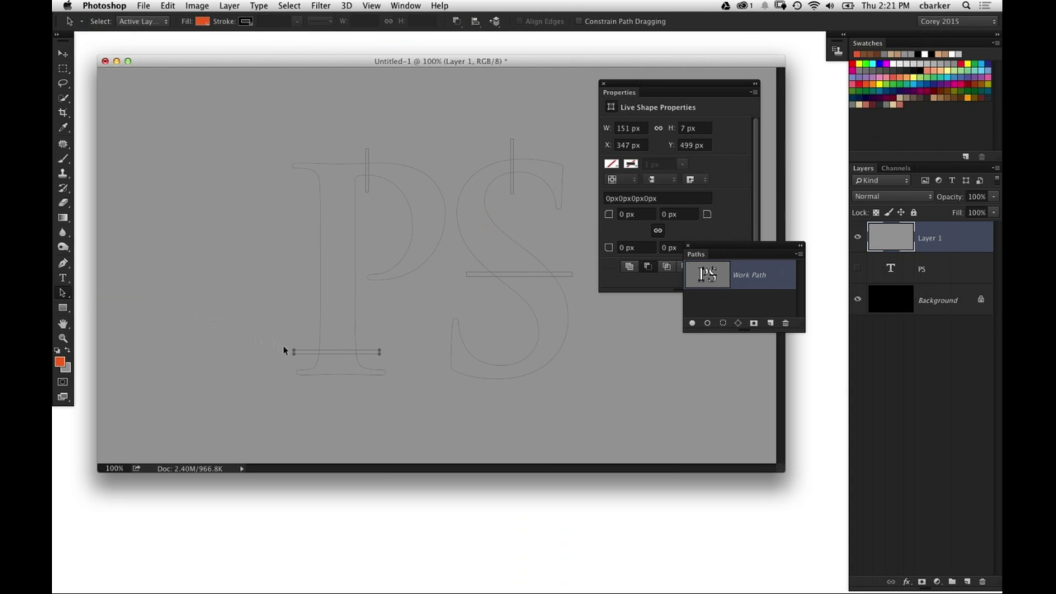
pyautogui.moveTo(302, 347); pyautogui.dragTo(302, 310)
pyautogui.click(266, 290)
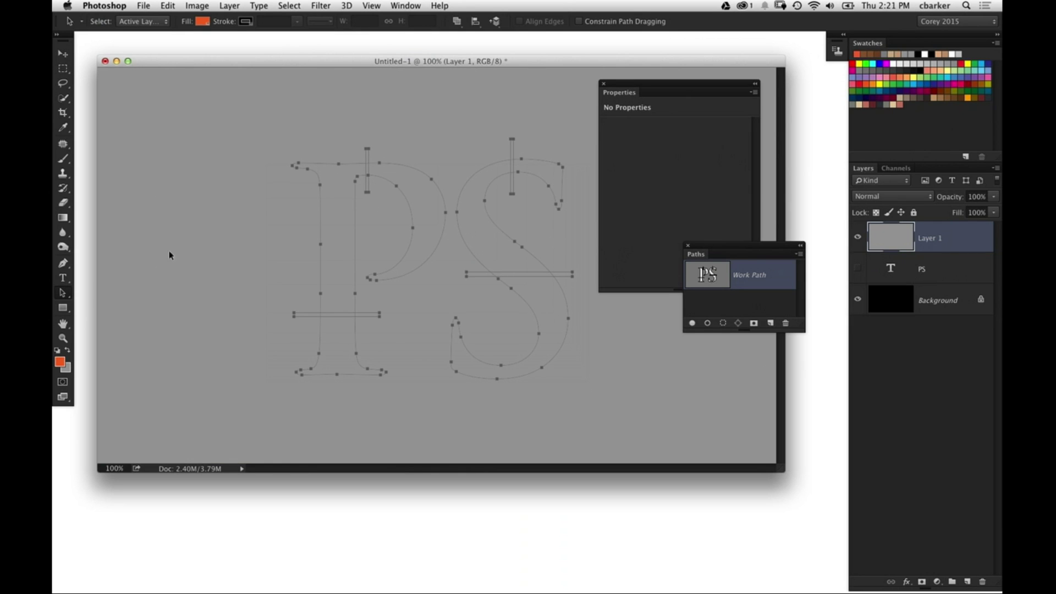
# Set the foreground colour to a darker orange-red
pyautogui.click(65, 358)
pyautogui.moveTo(487, 192)
pyautogui.mouseDown()
pyautogui.moveTo(499, 209)
pyautogui.moveTo(508, 190)
pyautogui.mouseUp()
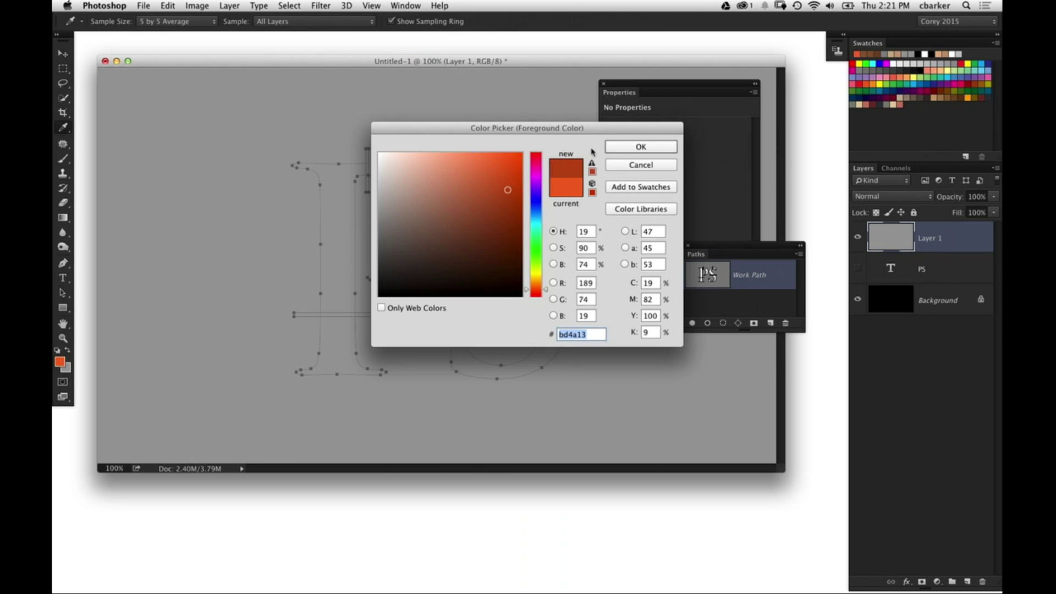
pyautogui.click(618, 148)
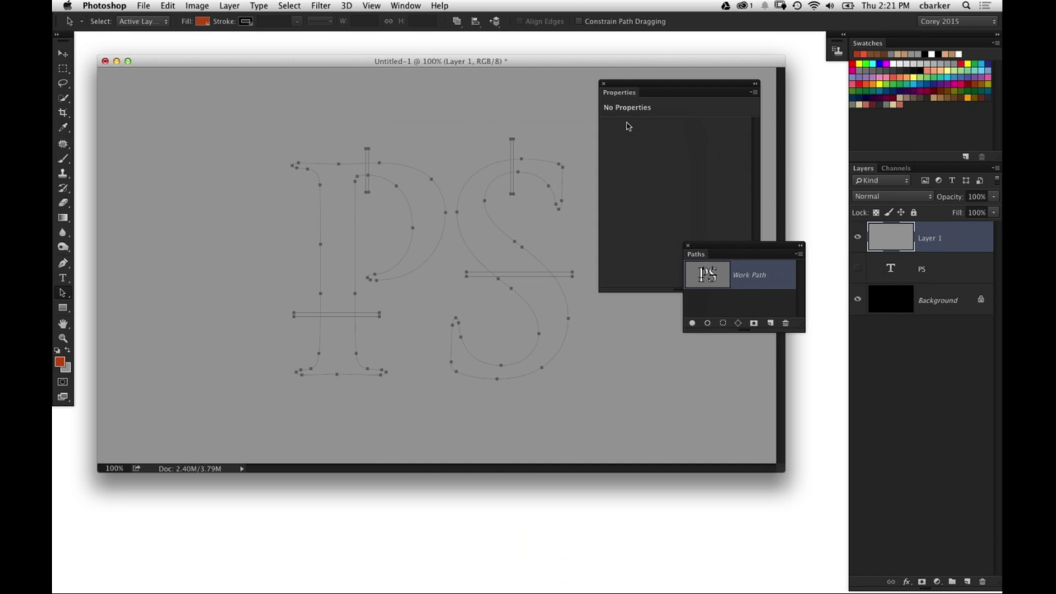
# Fill the layer with it and run 3D > New 3D Extrusion from Selected Path
pyautogui.hotkey('alt', 'BackSpace')
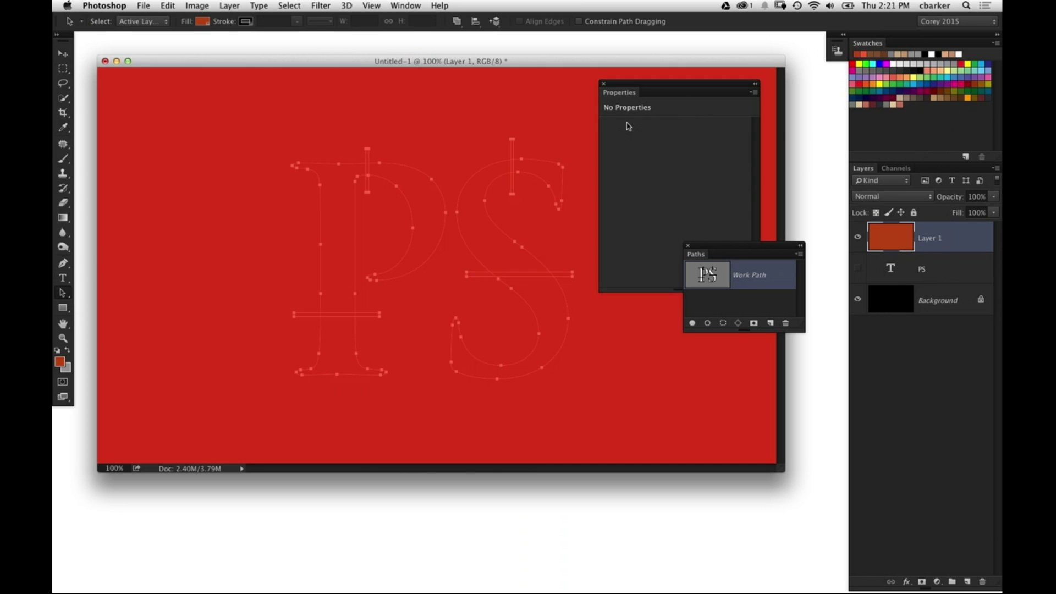
pyautogui.click(347, 6)
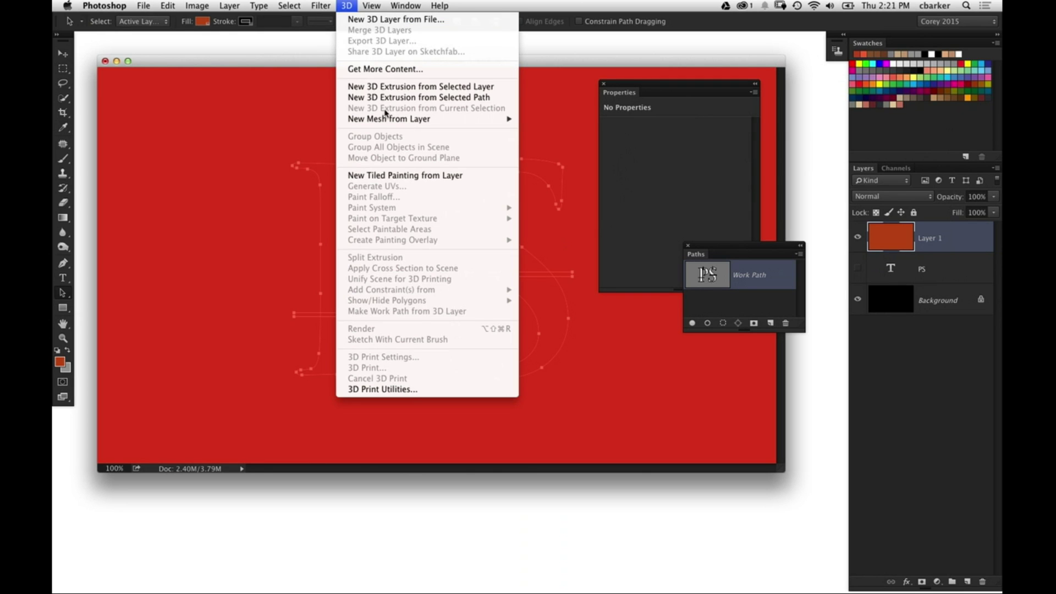
pyautogui.click(386, 98)
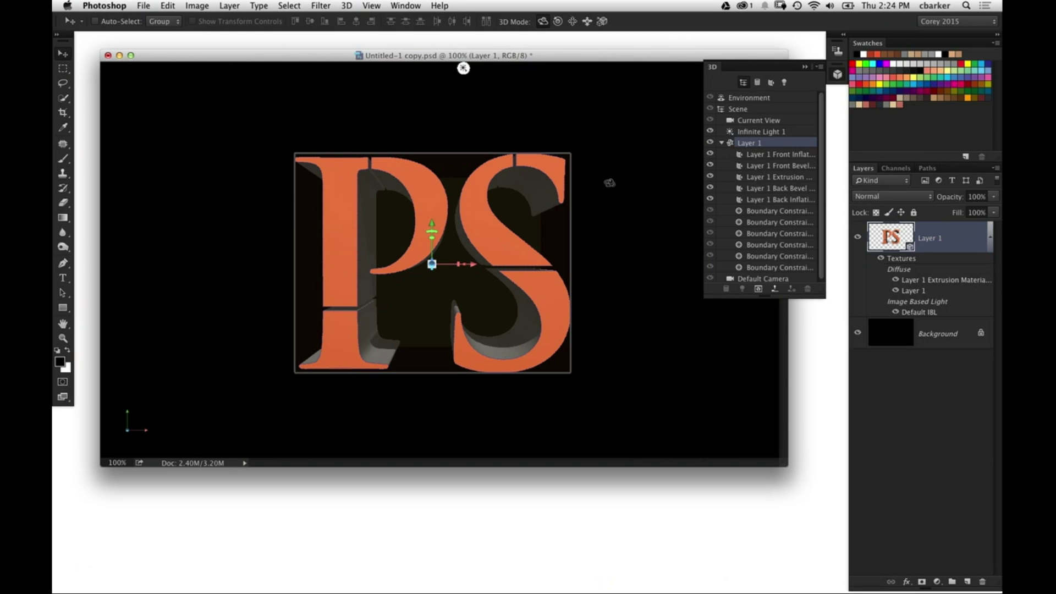
# Orbit the 3D PS object to an angled view and show the Properties panel
pyautogui.moveTo(628, 217); pyautogui.dragTo(435, 248)
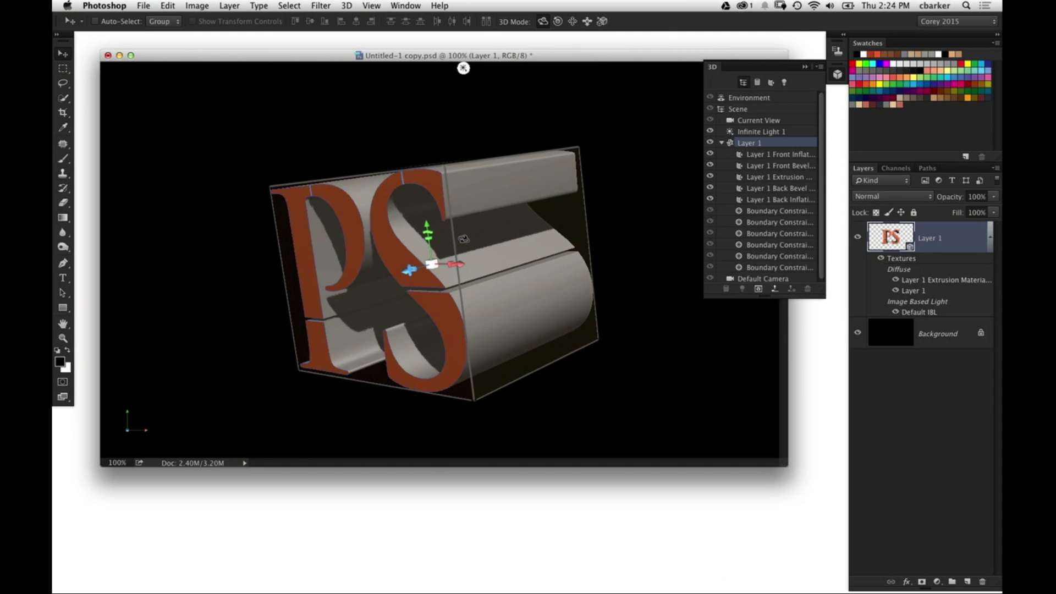
pyautogui.moveTo(463, 239); pyautogui.dragTo(450, 243)
pyautogui.press('super+z')
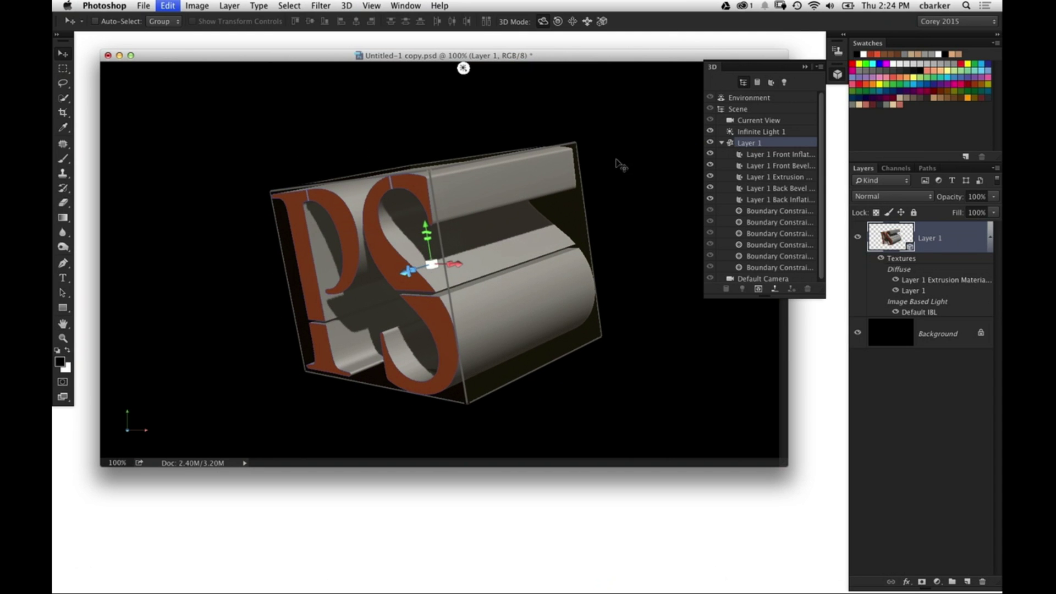
pyautogui.click(759, 121)
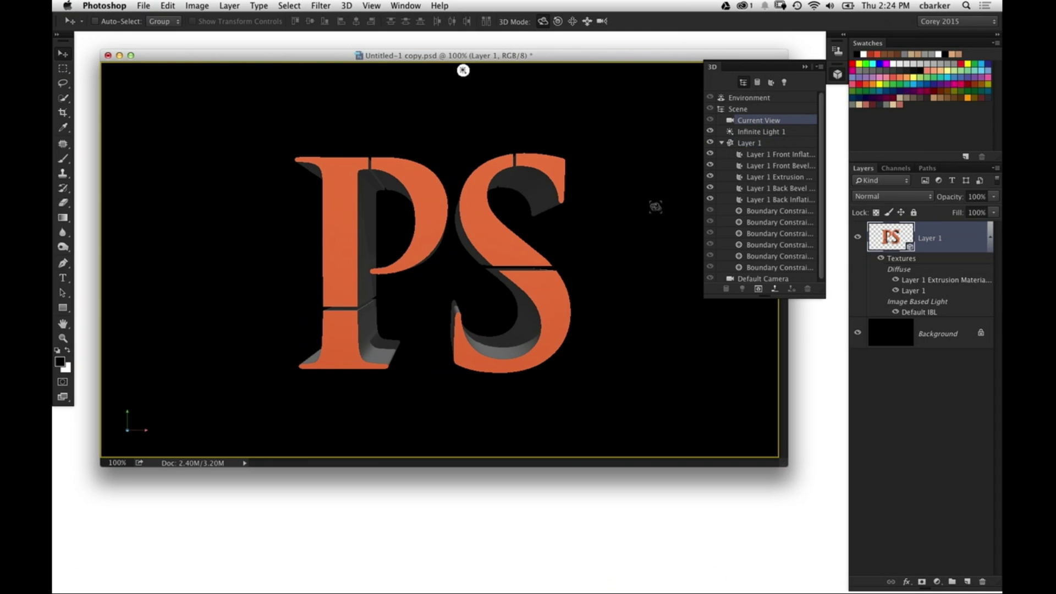
pyautogui.moveTo(604, 239); pyautogui.dragTo(643, 193)
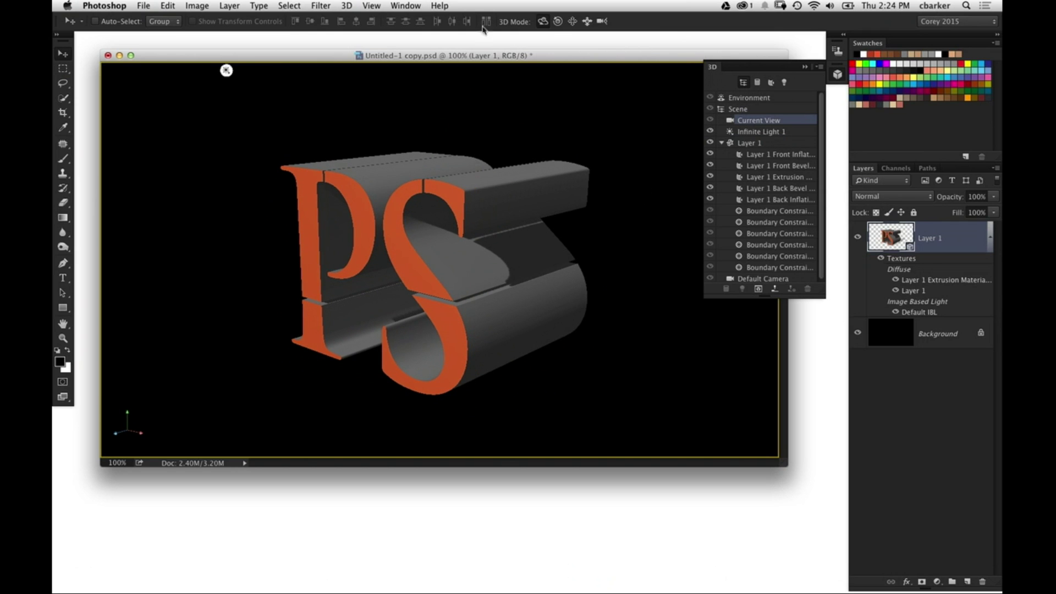
pyautogui.click(405, 6)
pyautogui.click(423, 288)
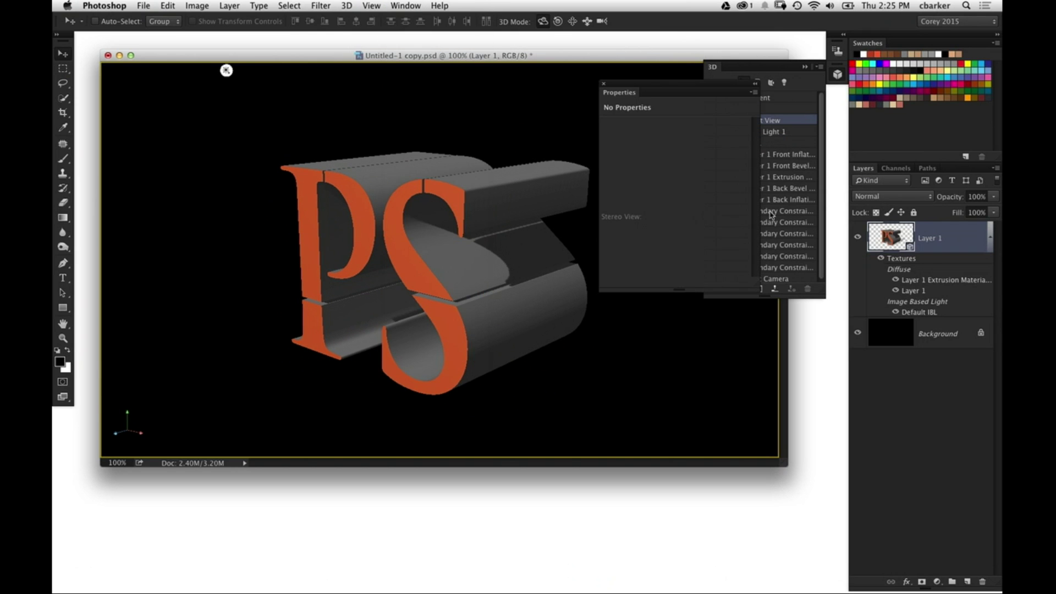
pyautogui.moveTo(726, 93); pyautogui.dragTo(758, 290)
# Reduce the PS mesh extrusion depth to 230.46 and switch to the Default Camera
pyautogui.click(749, 142)
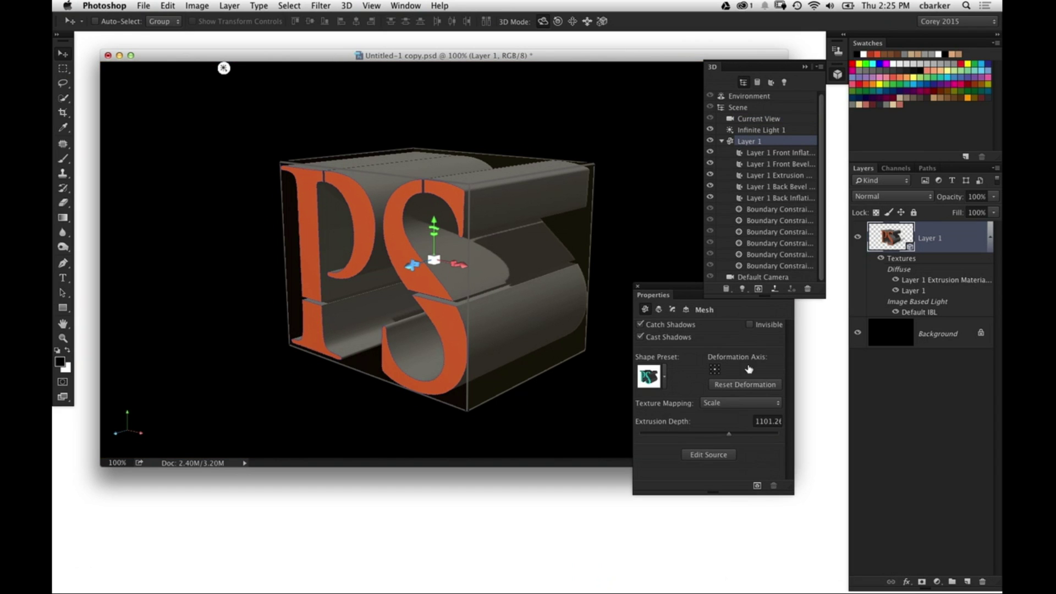
pyautogui.click(729, 434)
pyautogui.moveTo(724, 437); pyautogui.dragTo(713, 444)
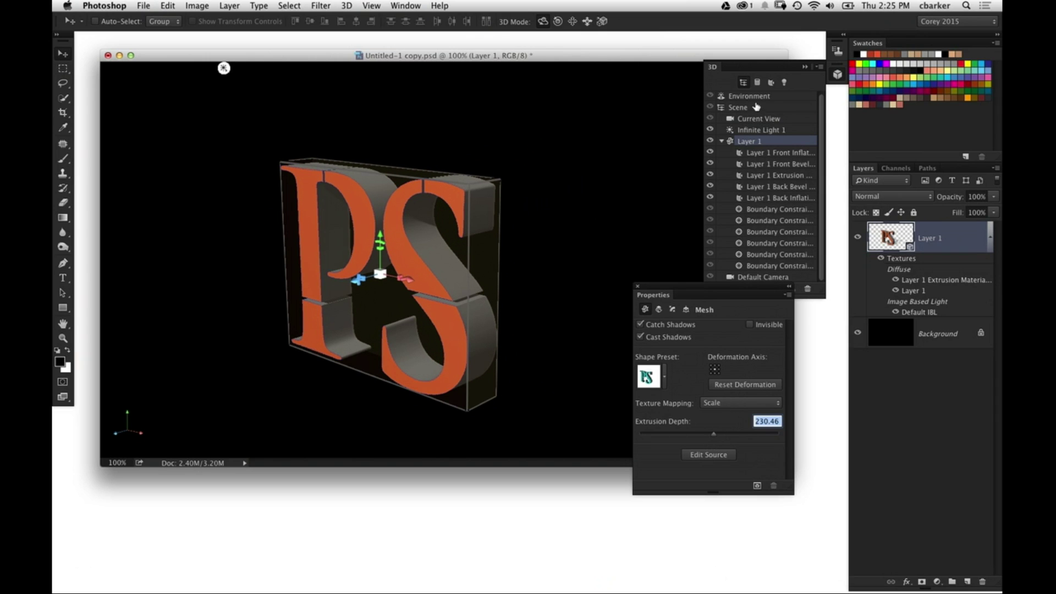
pyautogui.click(773, 280)
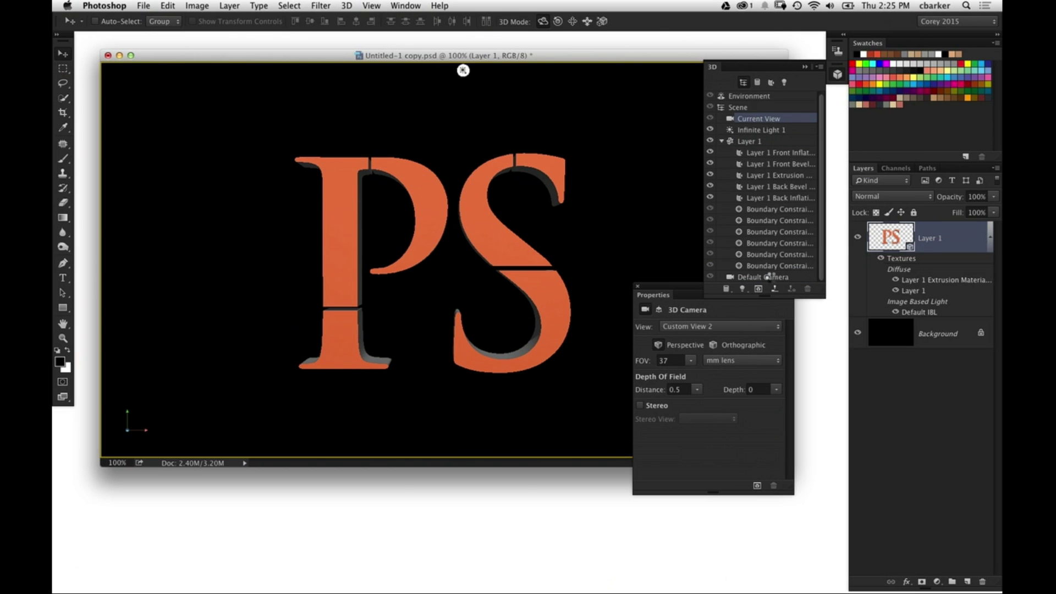
pyautogui.moveTo(661, 294); pyautogui.dragTo(693, 411)
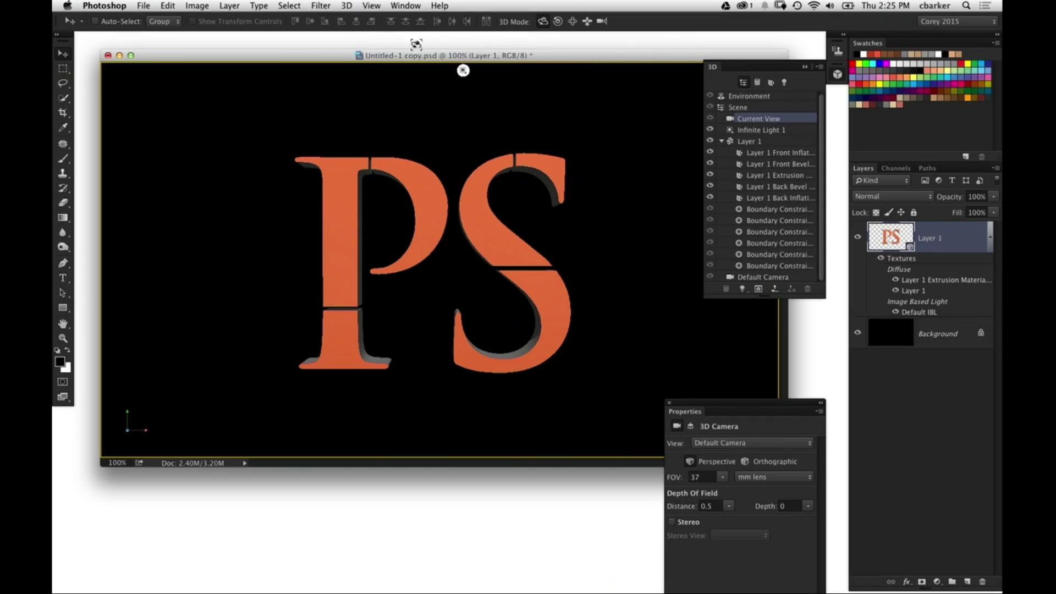
# Split the PS extrusion and push the top S segment back in depth
pyautogui.click(346, 6)
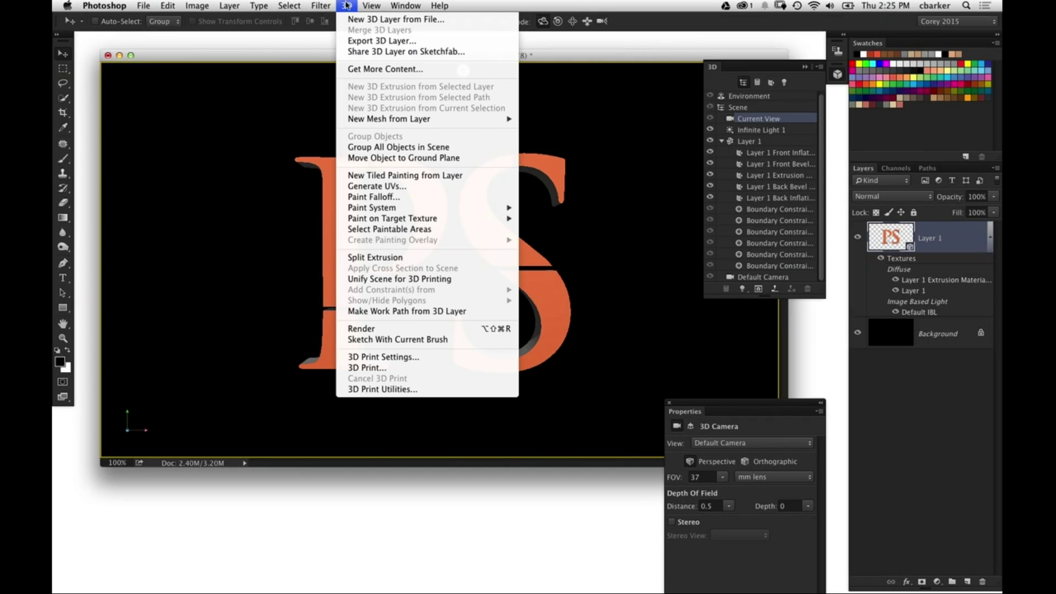
pyautogui.click(426, 260)
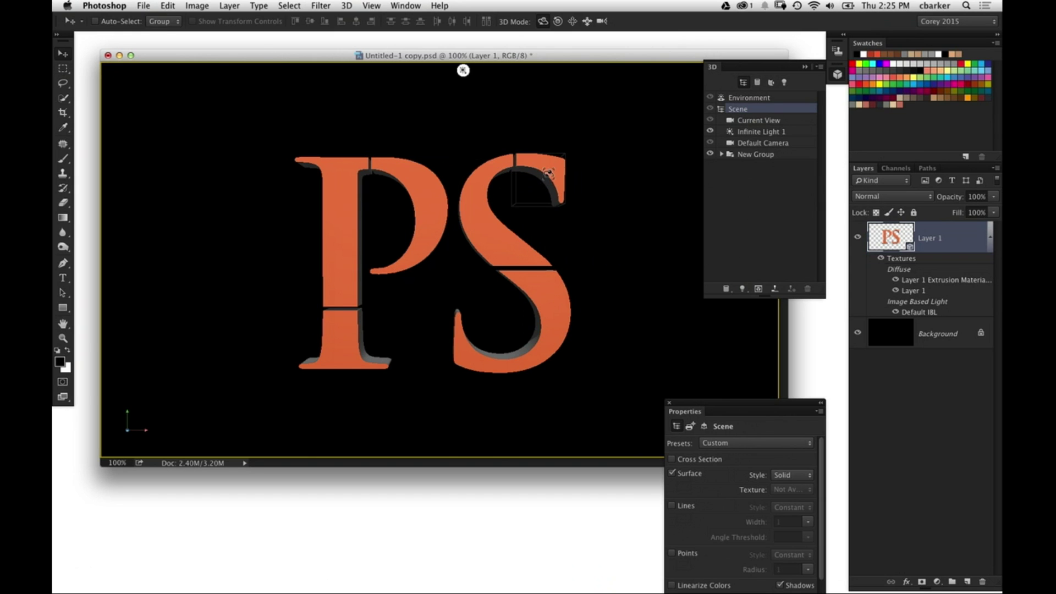
pyautogui.click(547, 175)
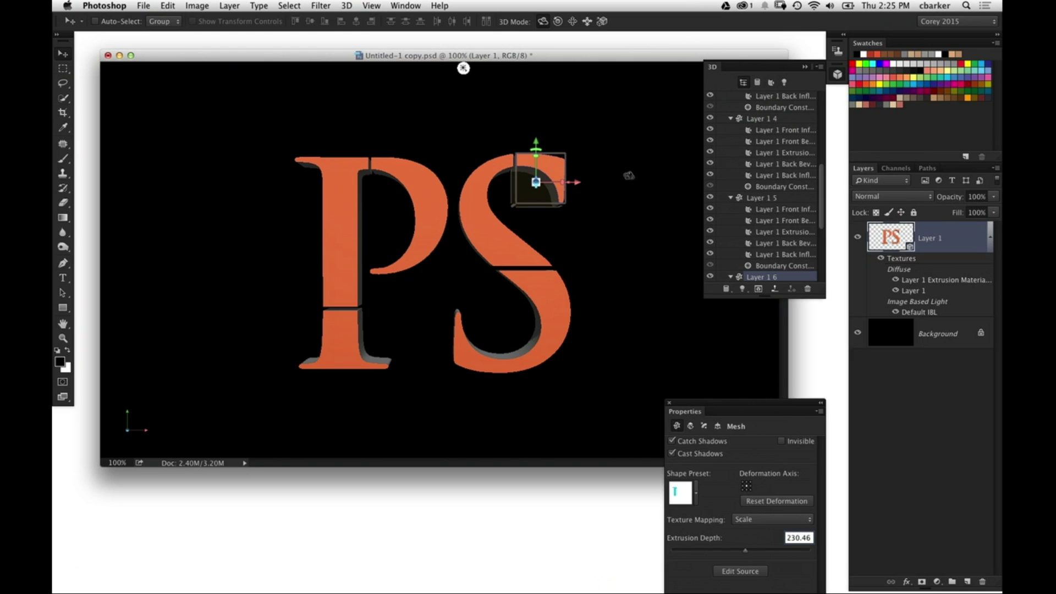
pyautogui.moveTo(596, 203); pyautogui.dragTo(550, 186)
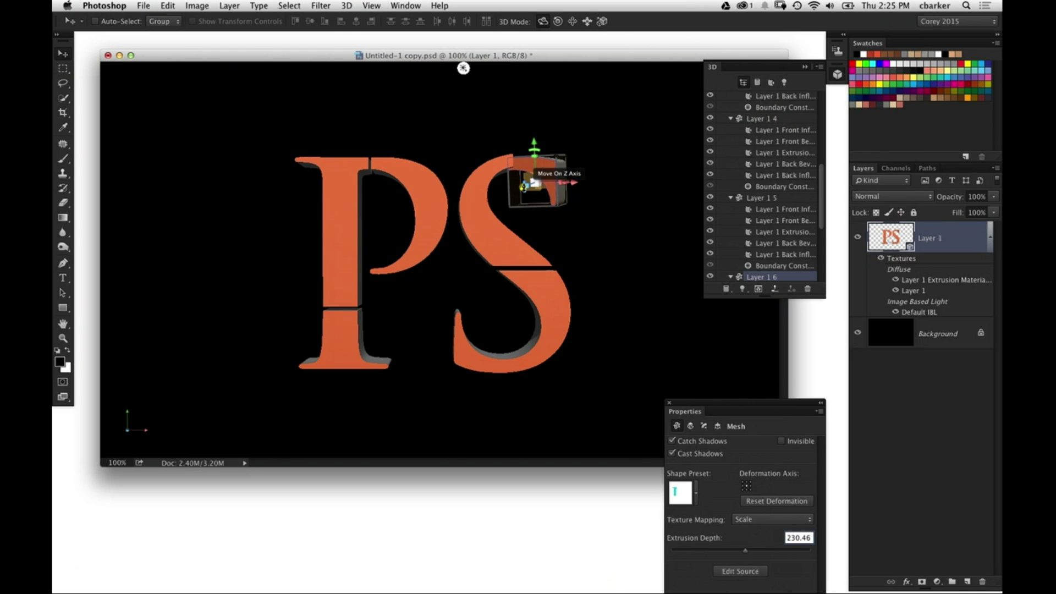
pyautogui.moveTo(523, 187); pyautogui.dragTo(544, 176)
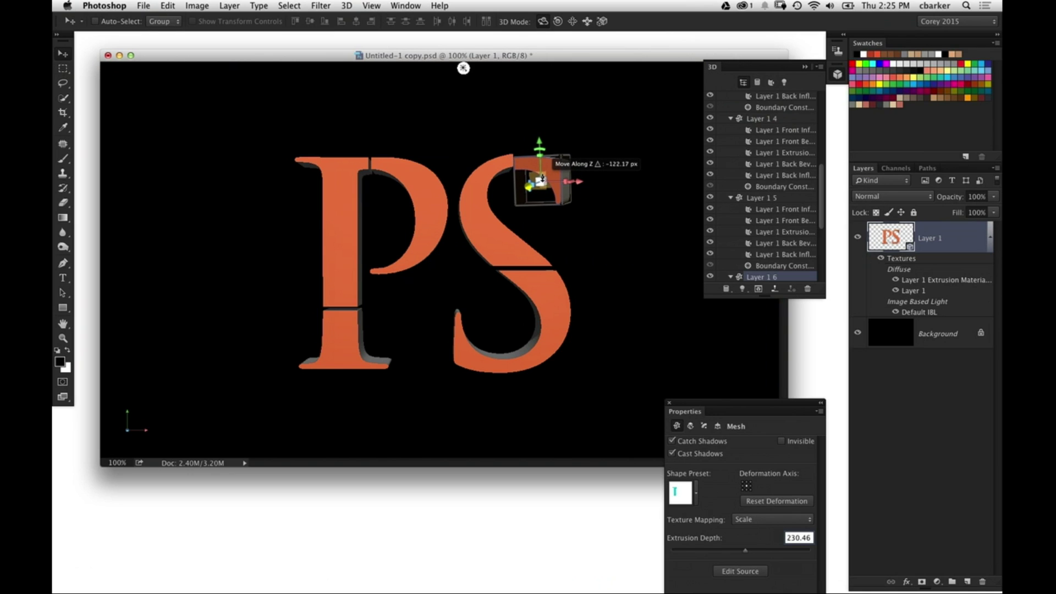
# Offset another S segment and the P's upper stem in depth, then orbit to inspect
pyautogui.click(490, 225)
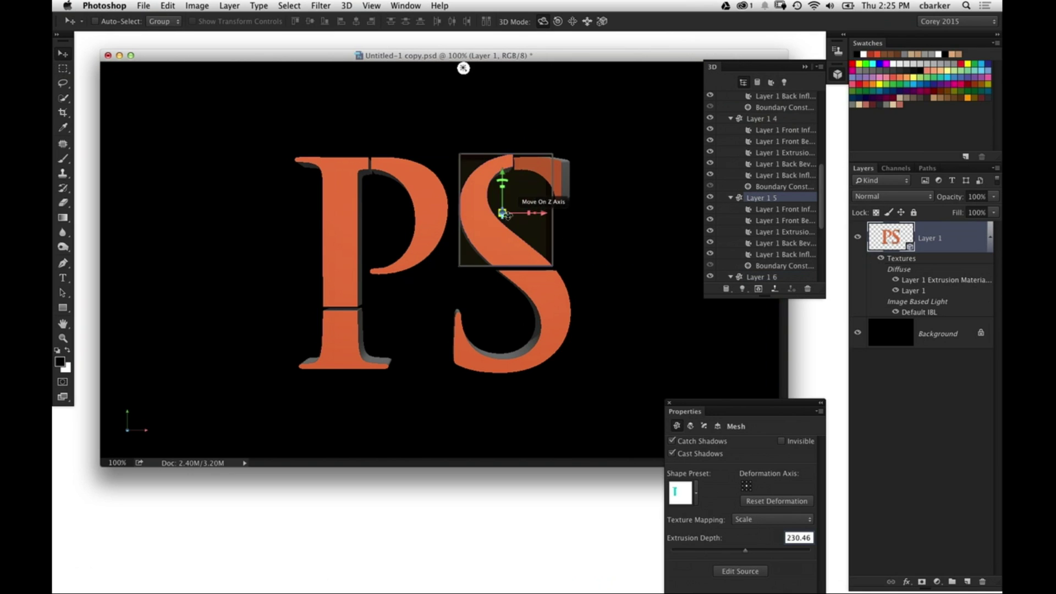
pyautogui.moveTo(502, 213)
pyautogui.mouseDown()
pyautogui.moveTo(501, 187)
pyautogui.moveTo(503, 232)
pyautogui.mouseUp()
pyautogui.click(344, 245)
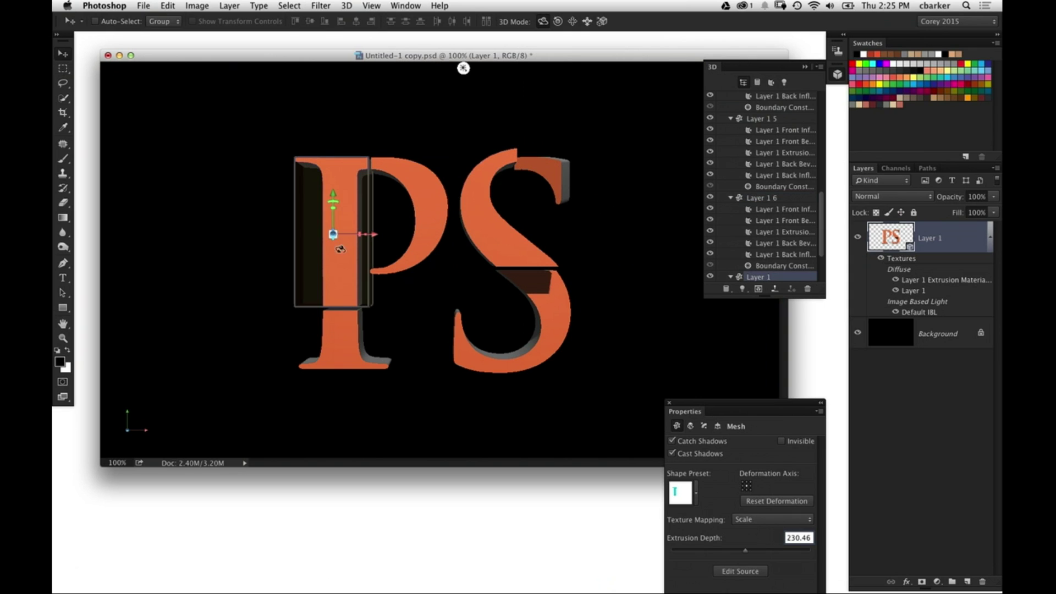
pyautogui.moveTo(332, 233); pyautogui.dragTo(337, 214)
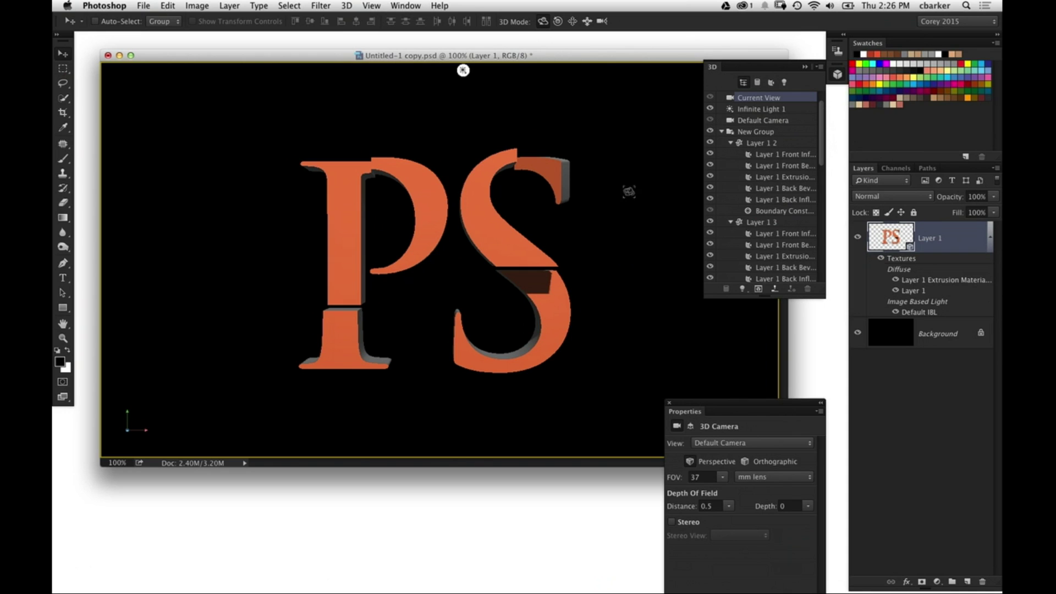
pyautogui.moveTo(463, 70); pyautogui.dragTo(488, 68)
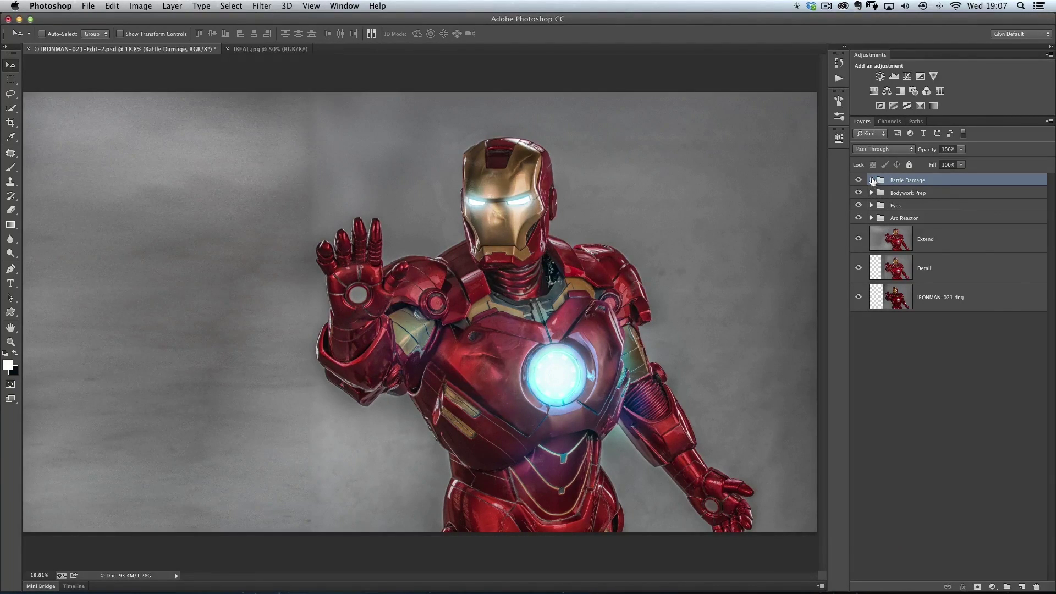
# Expand the Battle Damage group to reveal Layers 39, 40, 36 and the Layer 35 copies
pyautogui.click(871, 180)
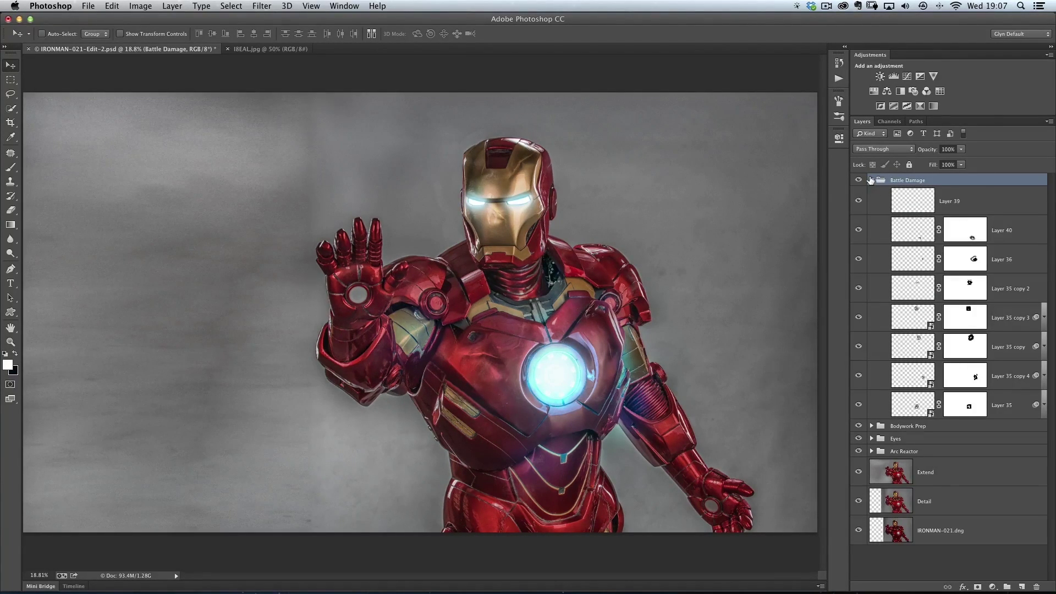
# Compare Iron Man with and without Battle Damage, leave it hidden, and switch to I8EAL.jpg
pyautogui.click(872, 180)
pyautogui.click(859, 181)
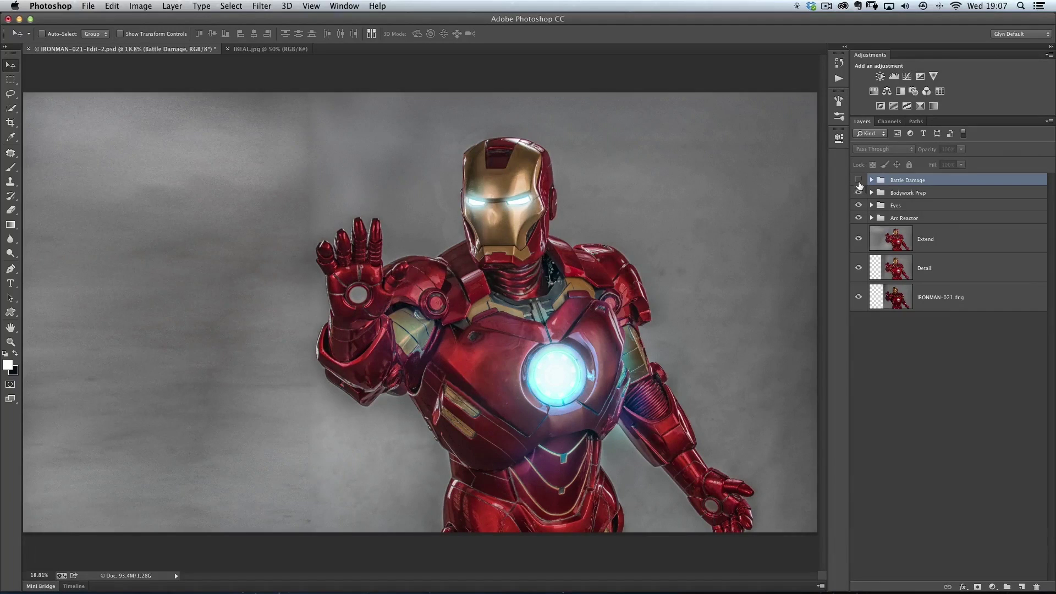
pyautogui.click(859, 180)
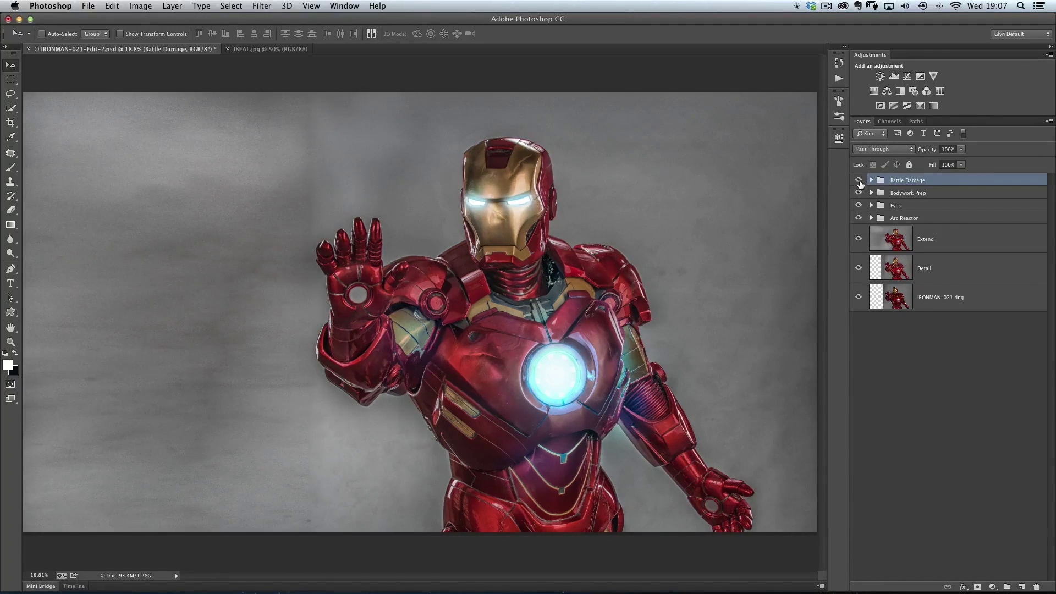
pyautogui.click(859, 181)
pyautogui.click(860, 183)
pyautogui.click(860, 182)
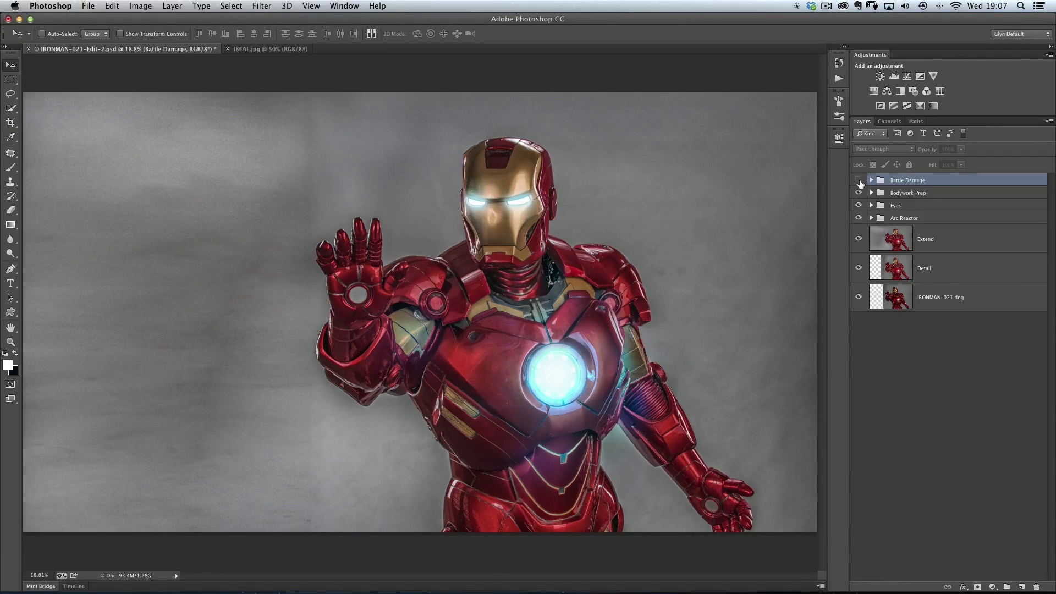
pyautogui.click(859, 181)
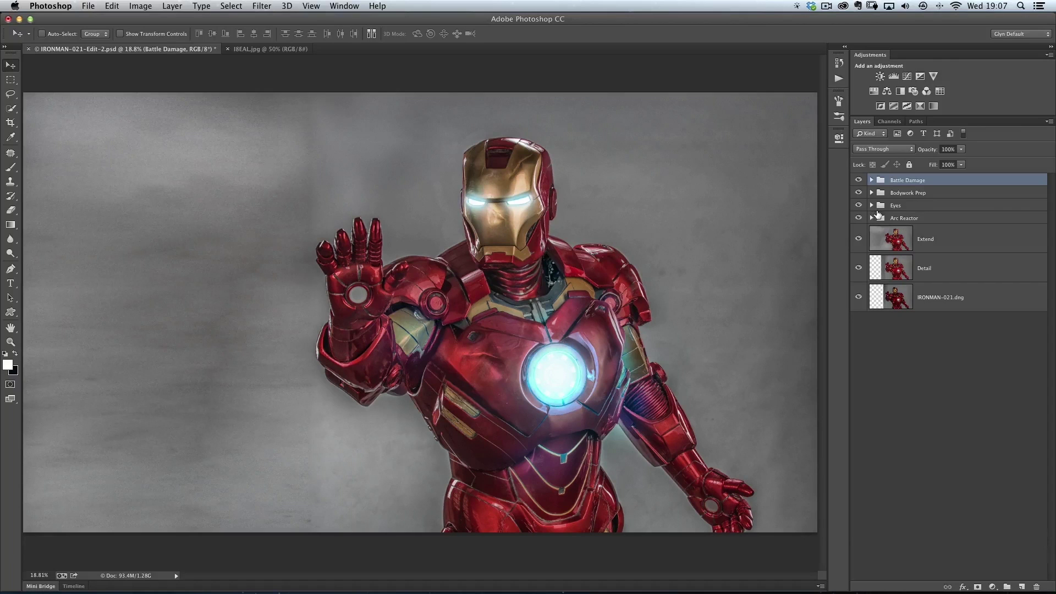
pyautogui.click(859, 182)
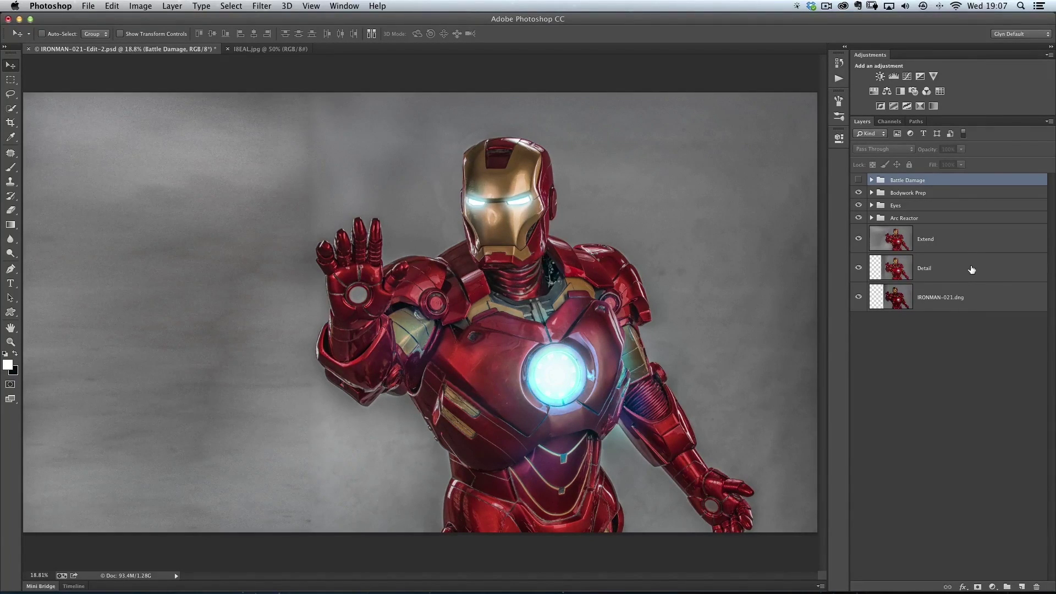
pyautogui.click(268, 49)
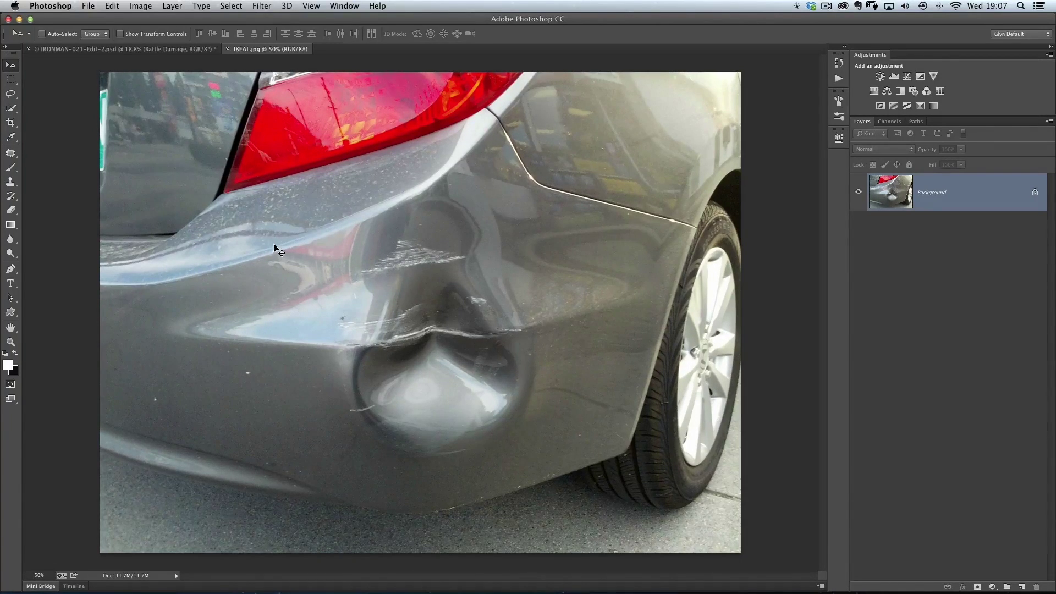
# Lasso the dent in the bumper photo and copy it
pyautogui.press('l')
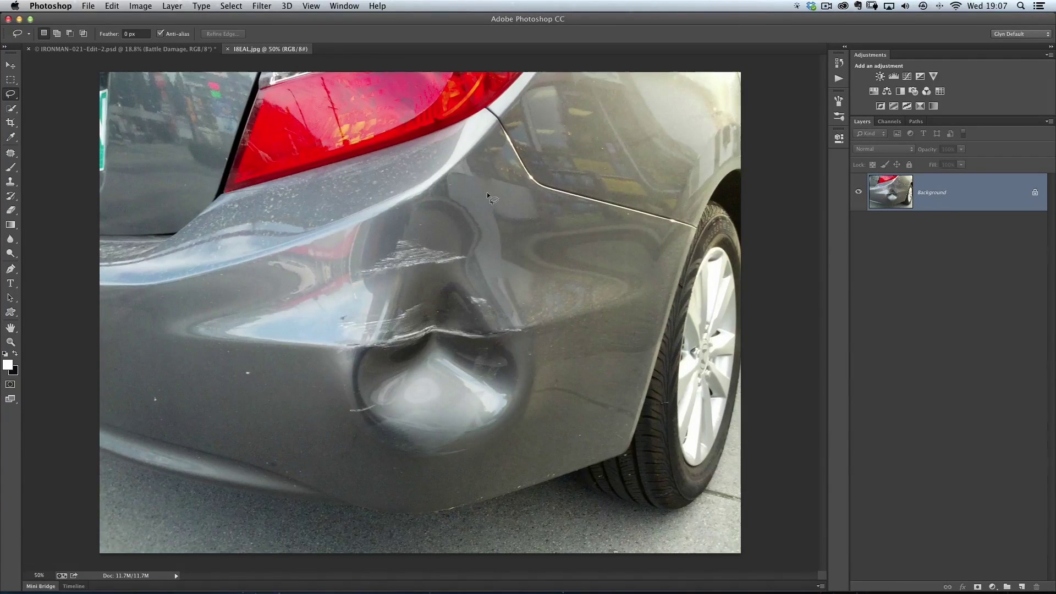
pyautogui.moveTo(502, 452)
pyautogui.mouseDown()
pyautogui.moveTo(464, 466)
pyautogui.moveTo(416, 460)
pyautogui.moveTo(364, 439)
pyautogui.moveTo(346, 410)
pyautogui.mouseUp()
pyautogui.moveTo(479, 190); pyautogui.dragTo(476, 185)
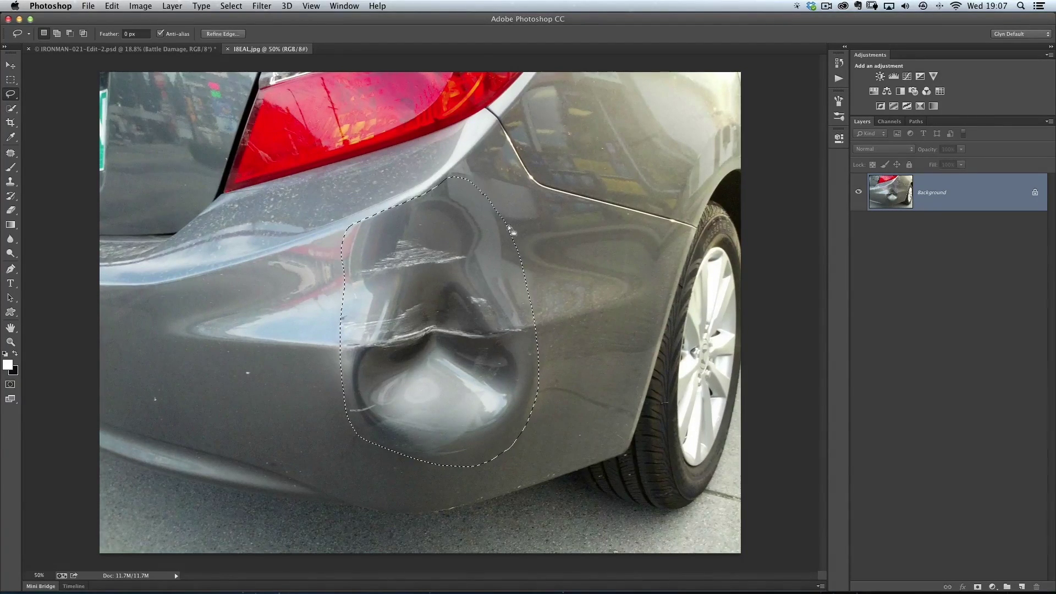
pyautogui.click(112, 5)
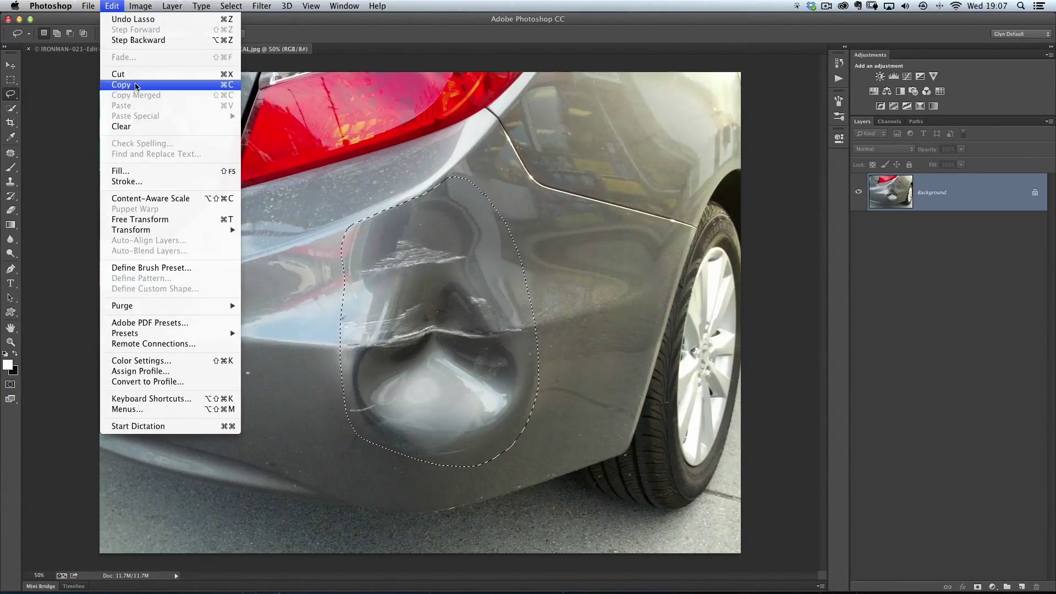
pyautogui.click(135, 85)
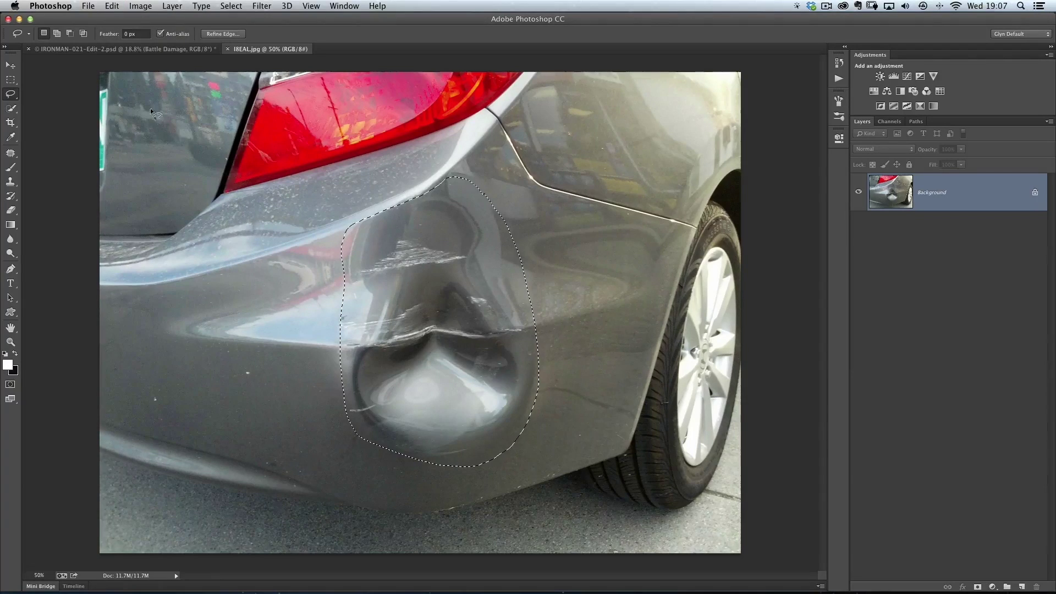
# Paste the dent into the IRONMAN document as Layer 41
pyautogui.click(134, 50)
pyautogui.click(111, 6)
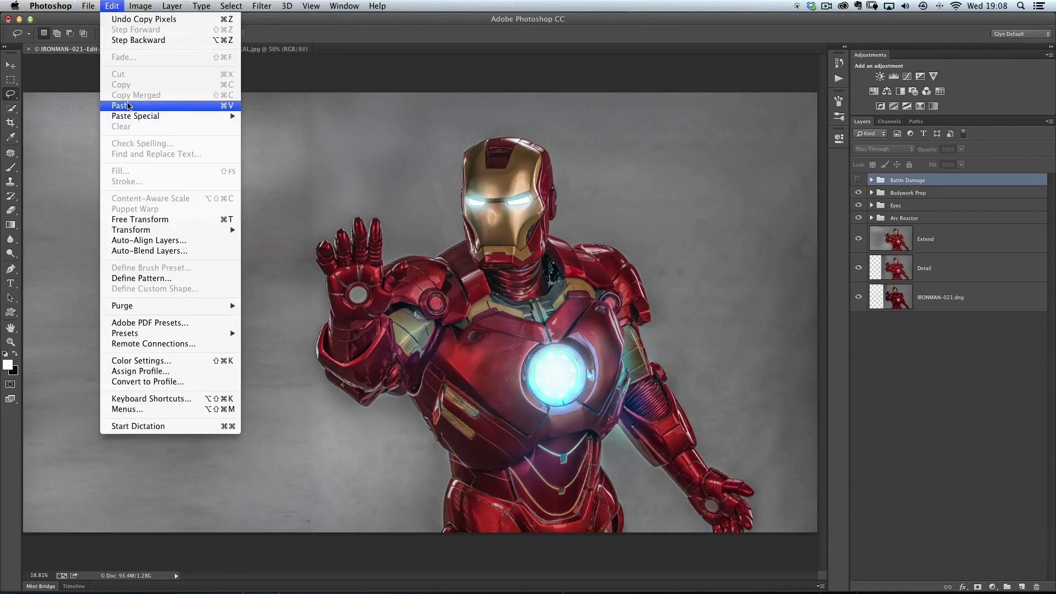
pyautogui.click(130, 105)
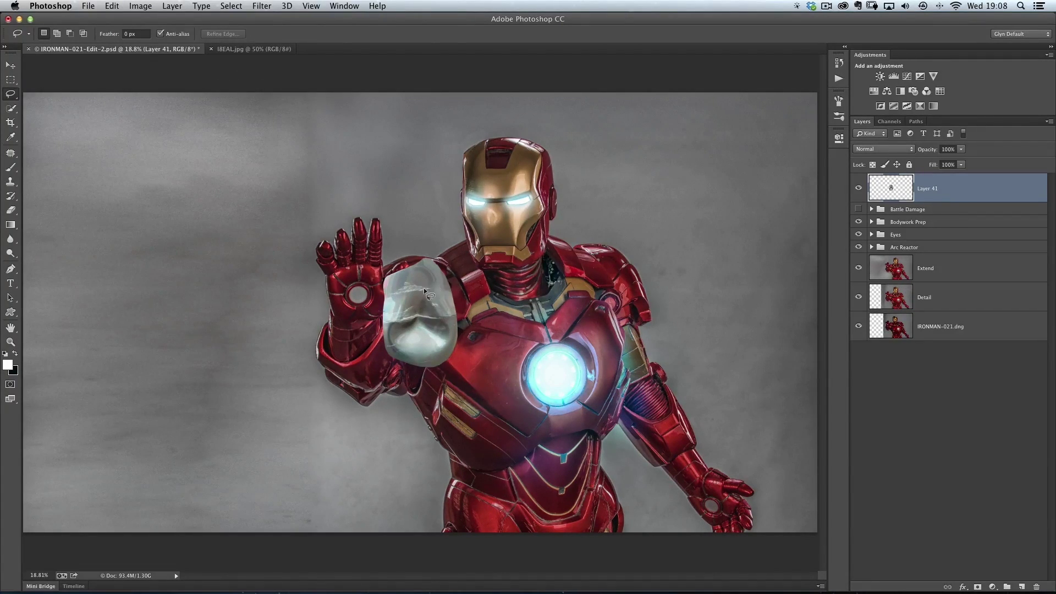
# Move the dent patch onto the chest and rotate it about 32 degrees
pyautogui.press('v')
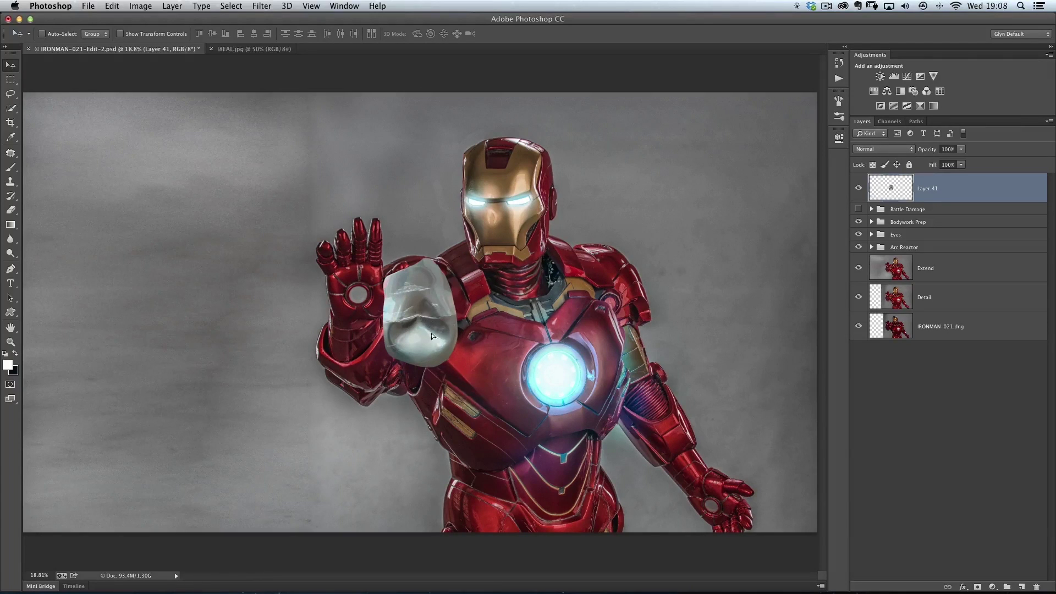
pyautogui.moveTo(431, 332); pyautogui.dragTo(483, 355)
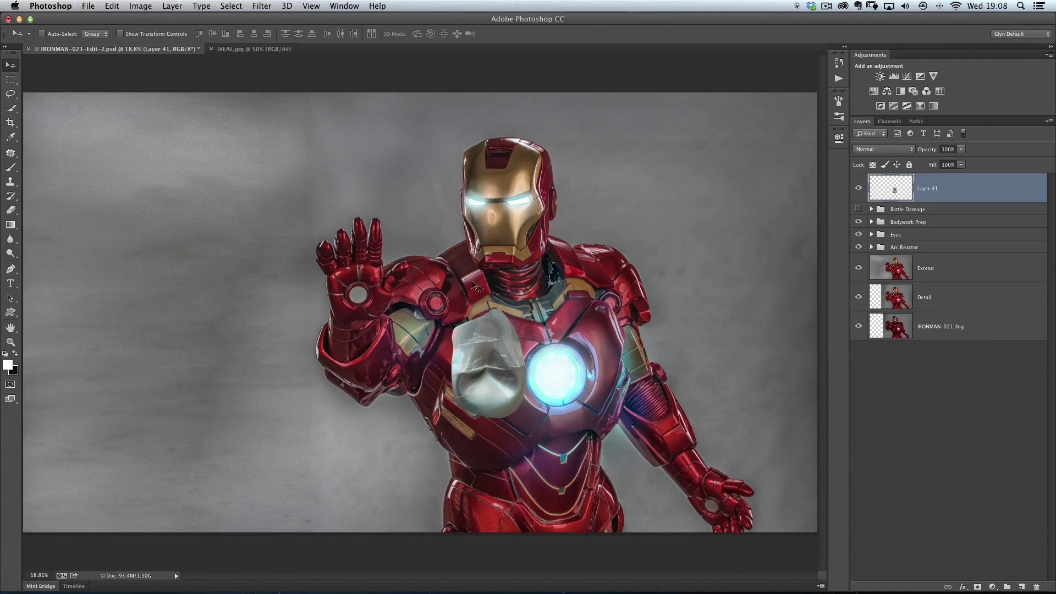
pyautogui.click(112, 7)
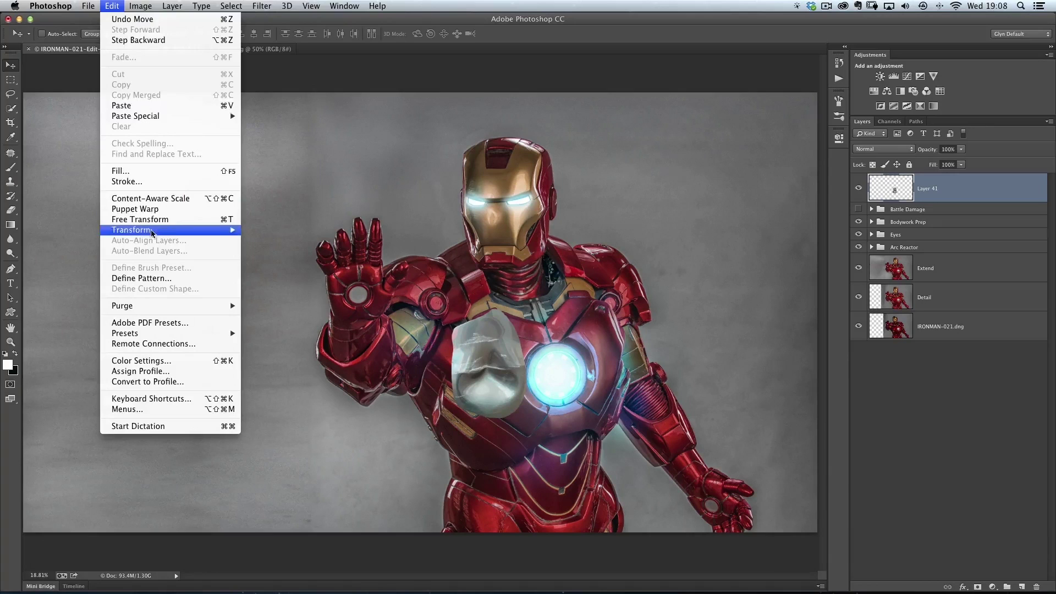
pyautogui.press('super+t')
pyautogui.moveTo(554, 302); pyautogui.dragTo(586, 334)
pyautogui.press('Return')
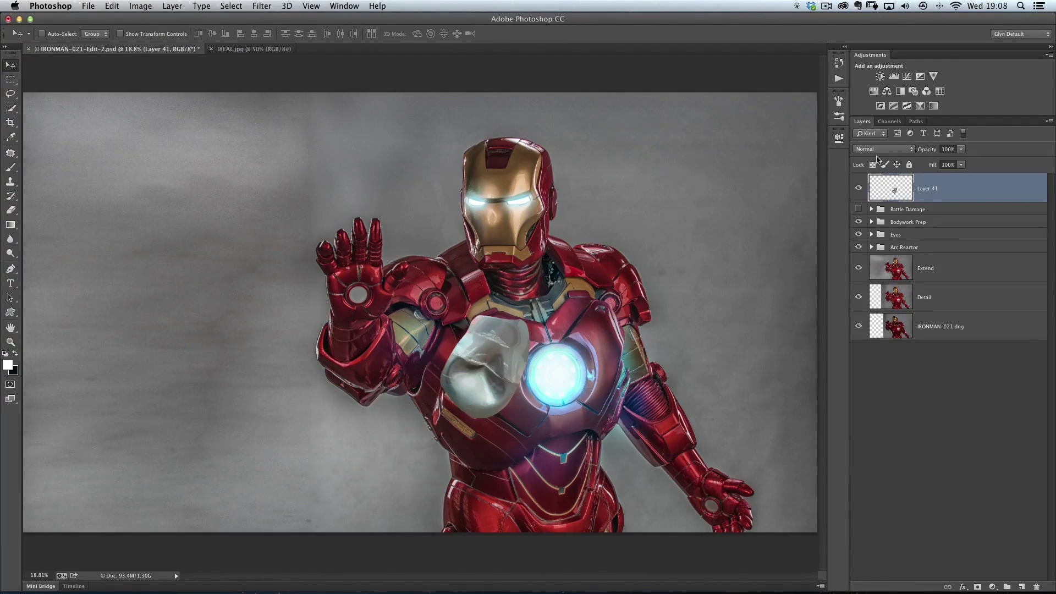
# Lower opacity to align, scale the patch to about 79%, then restore 100% opacity
pyautogui.moveTo(929, 154); pyautogui.dragTo(911, 148)
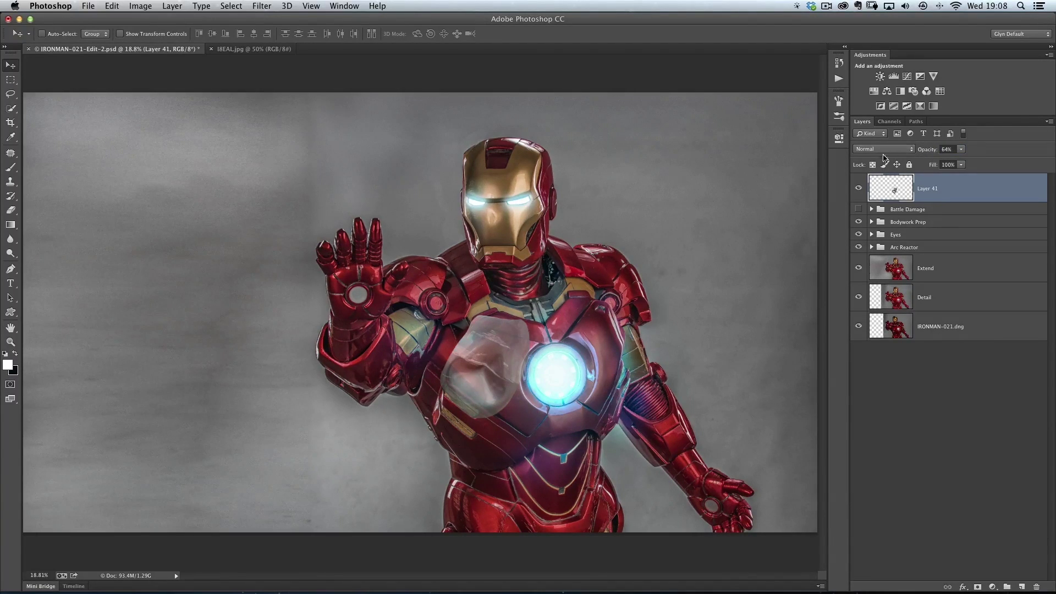
pyautogui.moveTo(489, 373); pyautogui.dragTo(473, 358)
pyautogui.hotkey('ctrl', 't')
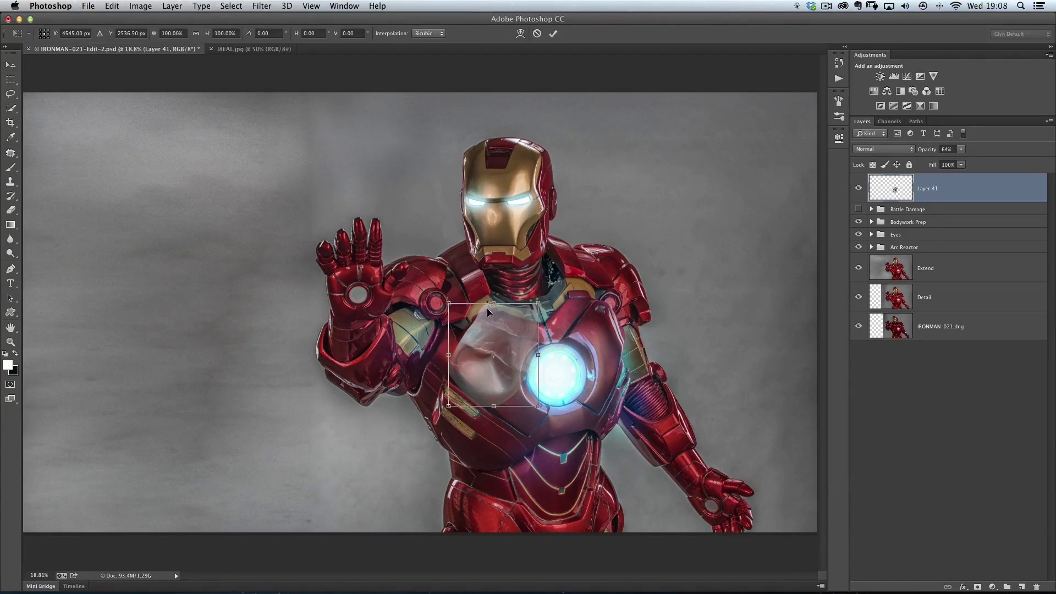
pyautogui.moveTo(449, 303); pyautogui.dragTo(458, 314)
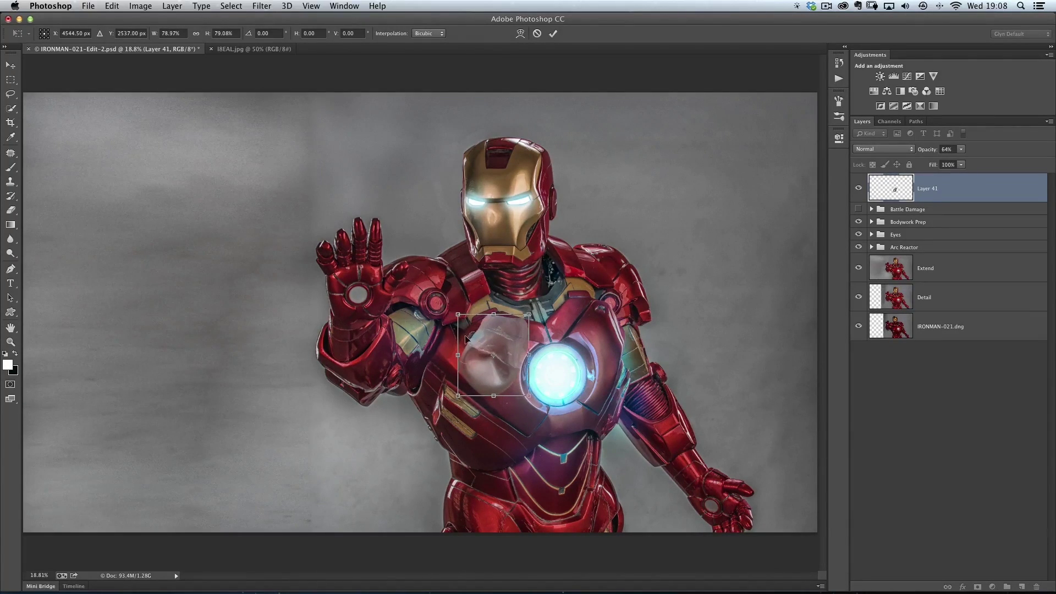
pyautogui.press('Return')
pyautogui.moveTo(486, 362); pyautogui.dragTo(488, 364)
pyautogui.moveTo(923, 154); pyautogui.dragTo(971, 159)
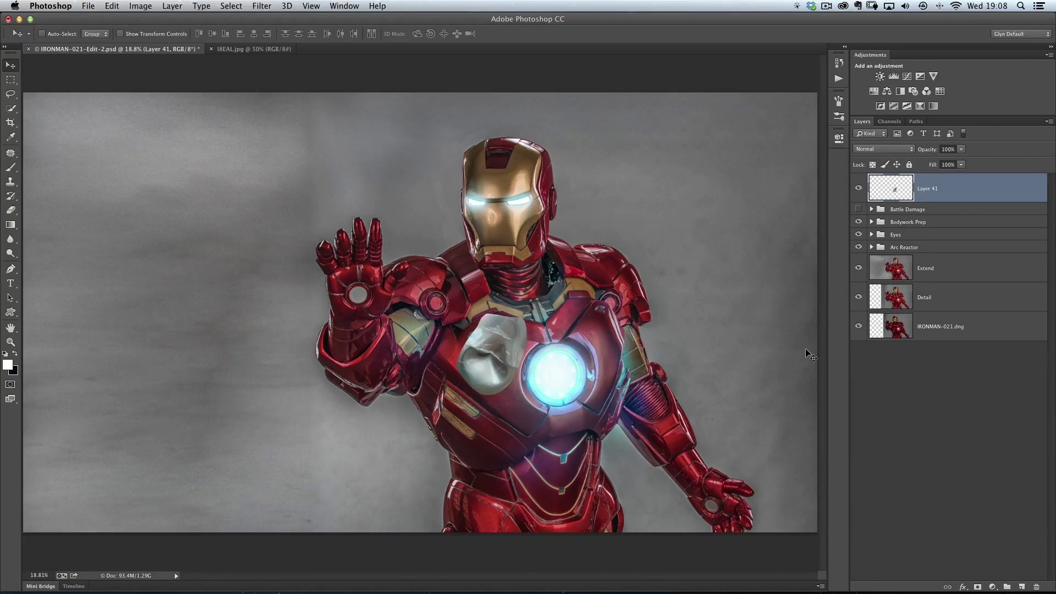
# Switch Layer 41's blend mode from Normal to Overlay and zoom in on the chest plate
pyautogui.click(875, 149)
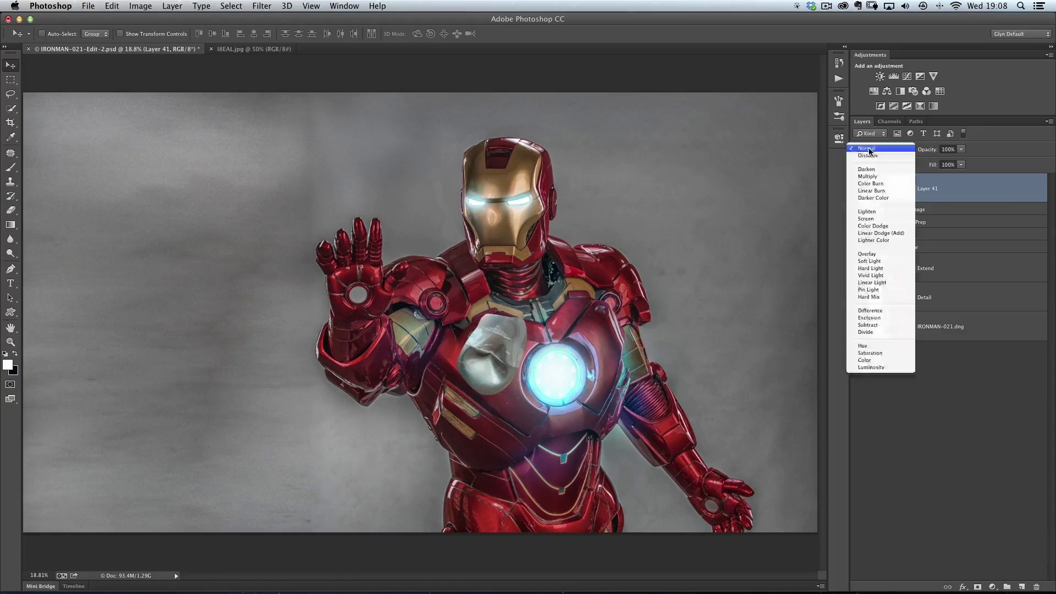
pyautogui.click(871, 255)
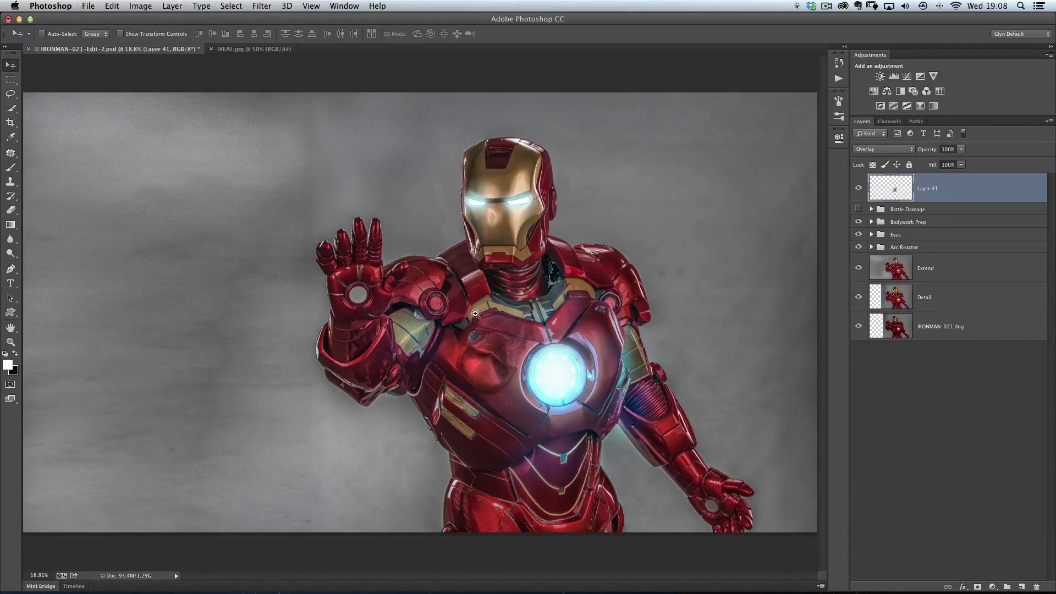
pyautogui.keyDown('super'); pyautogui.click(579, 512); pyautogui.keyUp('super')
pyautogui.keyDown('super'); pyautogui.click(579, 512); pyautogui.keyUp('super')
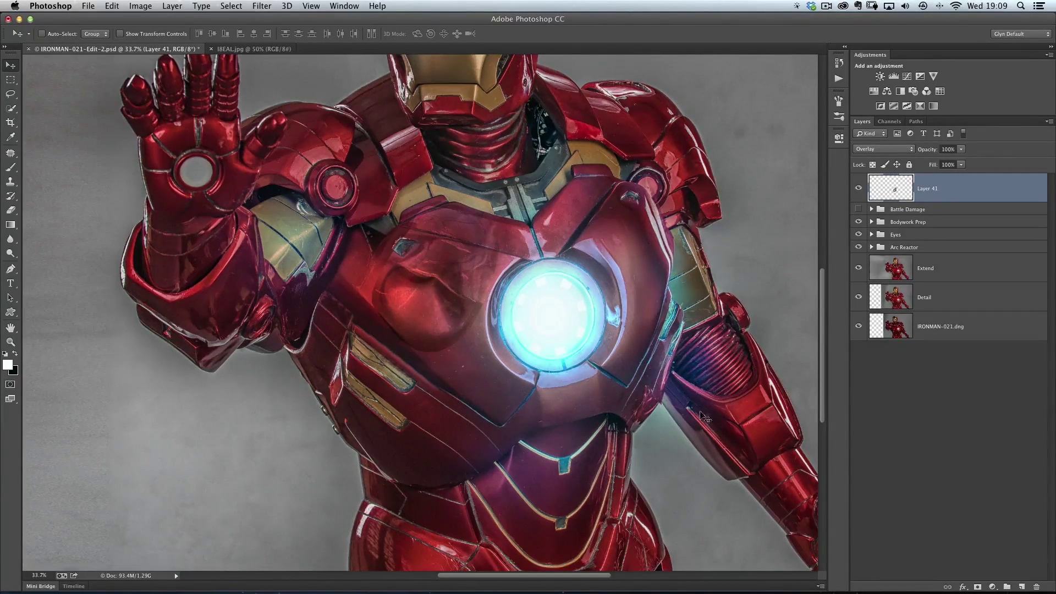
# Convert Layer 41 for Smart Filters and bring up the Filter > Other > High Pass dialog
pyautogui.click(262, 7)
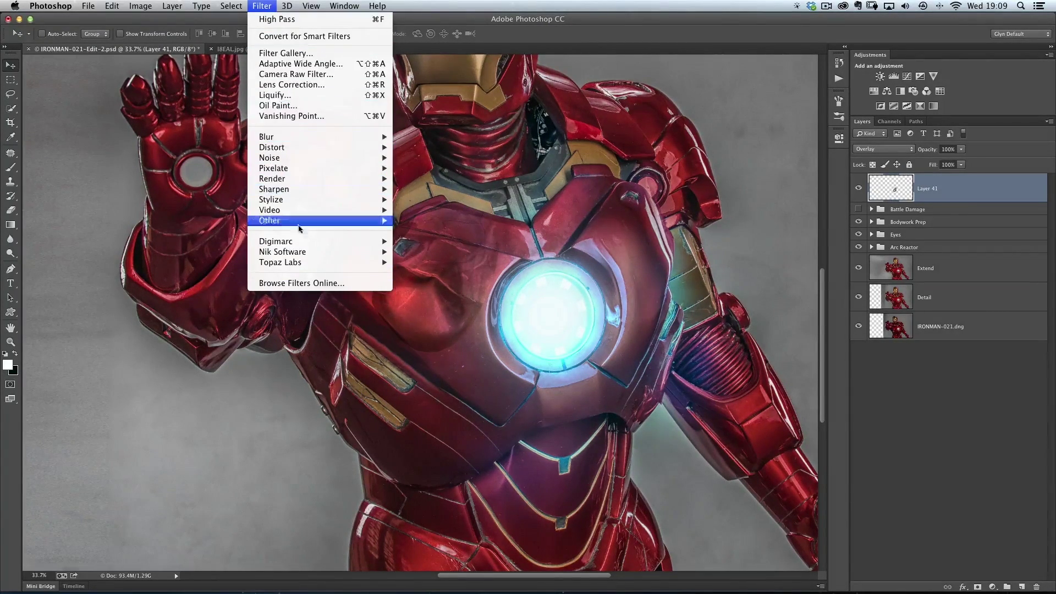
pyautogui.click(355, 37)
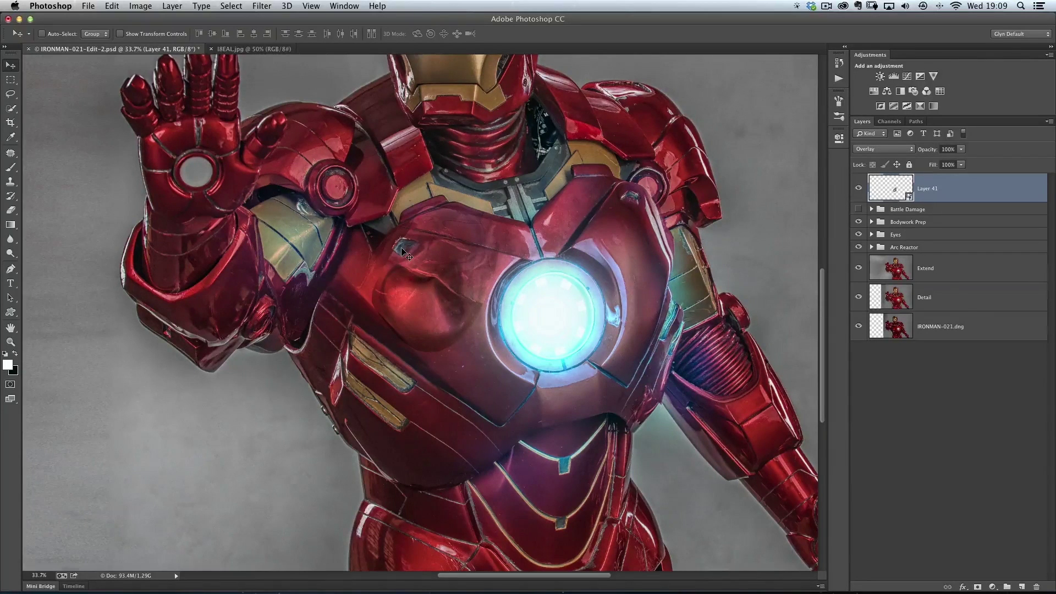
pyautogui.click(260, 7)
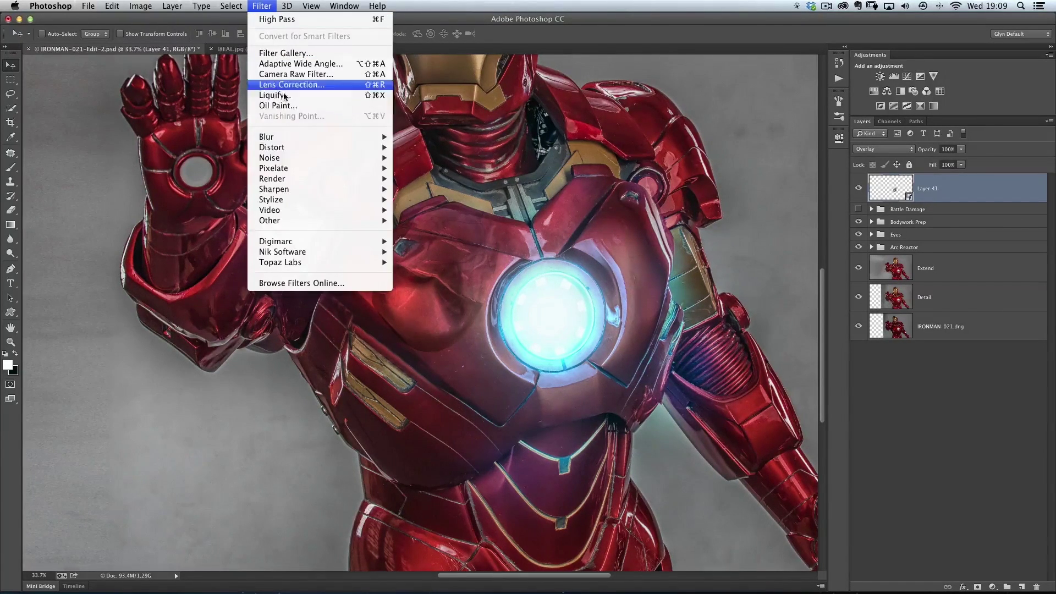
pyautogui.moveTo(285, 222)
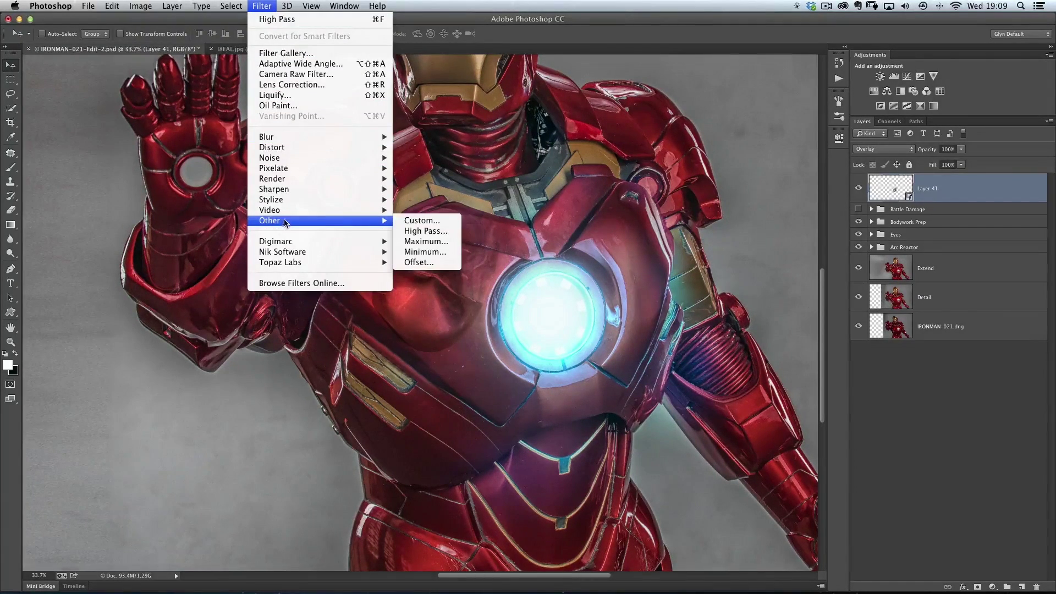
pyautogui.click(421, 232)
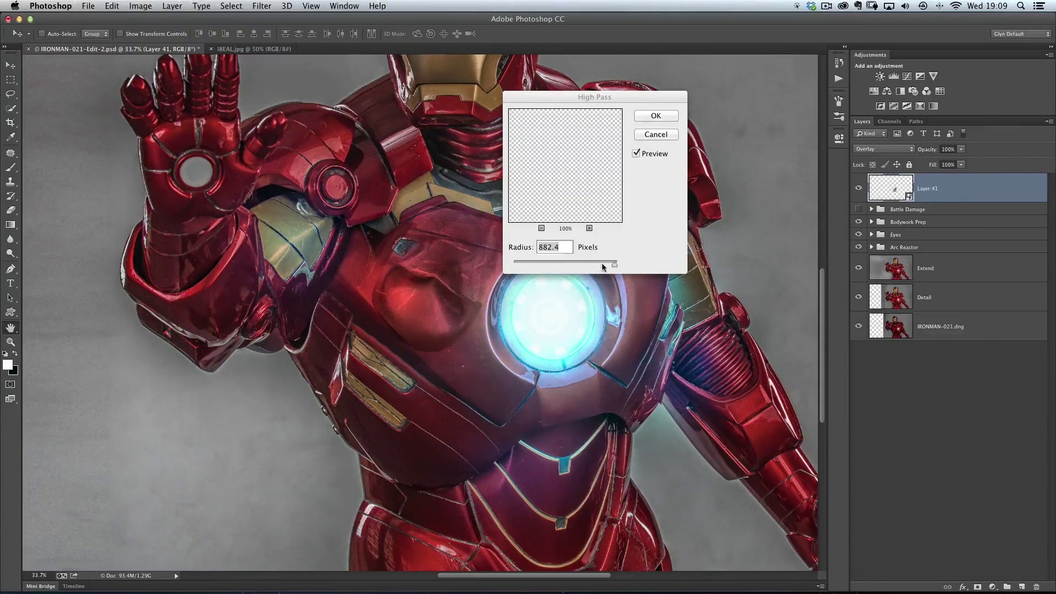
# Apply a High Pass smart filter to Layer 41 with a radius of about 76.6 pixels
pyautogui.moveTo(614, 263); pyautogui.dragTo(514, 266)
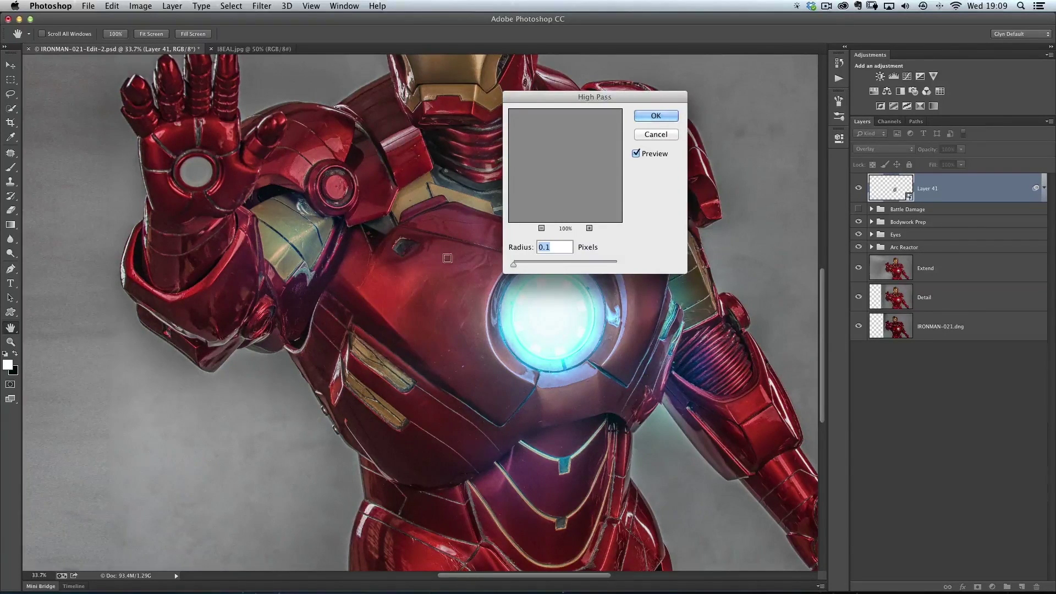
pyautogui.click(435, 289)
pyautogui.click(541, 228)
pyautogui.click(541, 228)
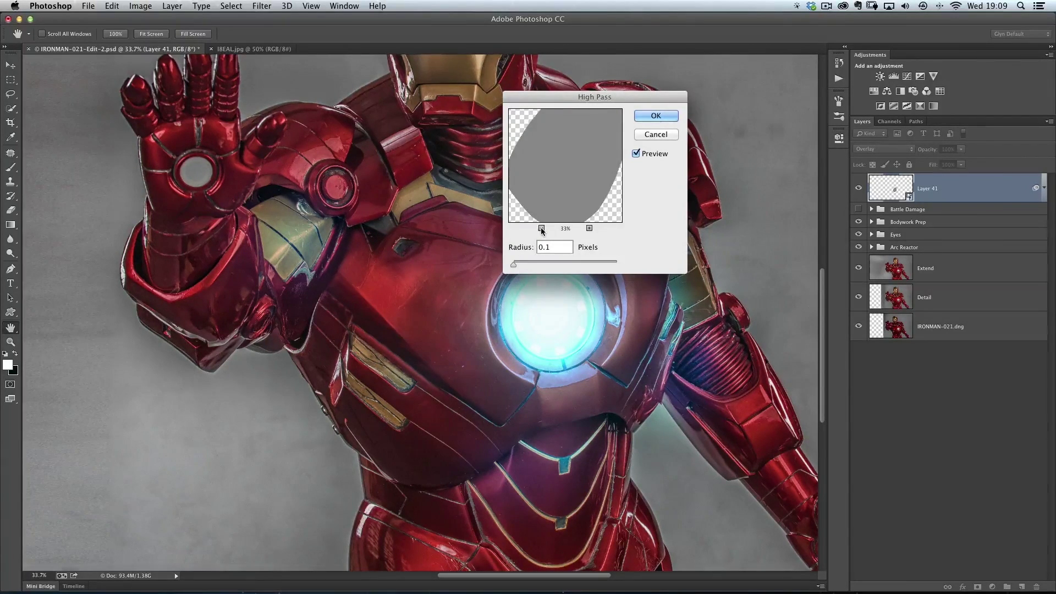
pyautogui.click(541, 228)
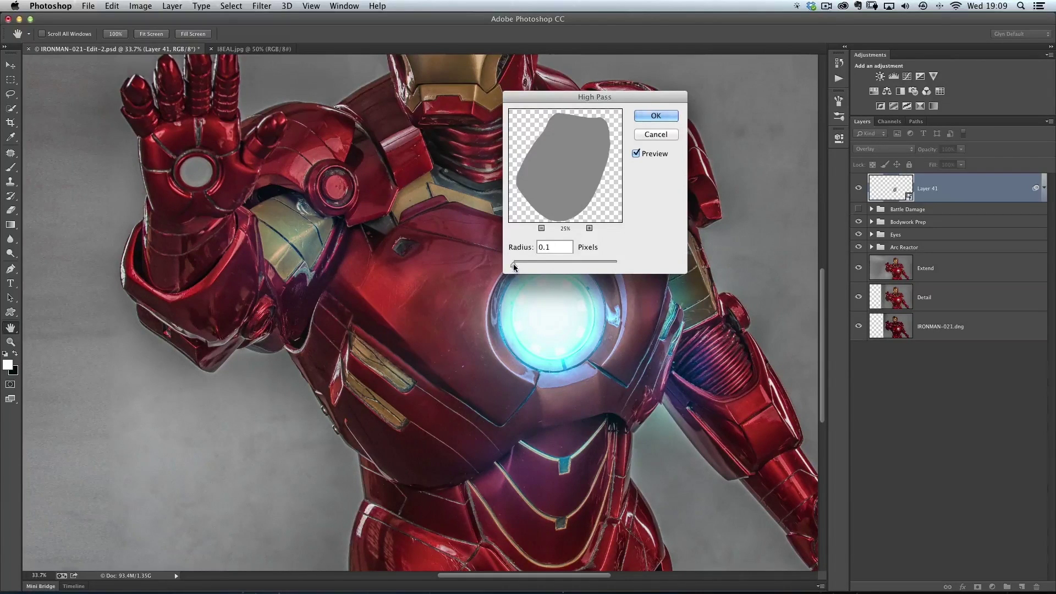
pyautogui.moveTo(514, 267); pyautogui.dragTo(549, 263)
pyautogui.press('alt')
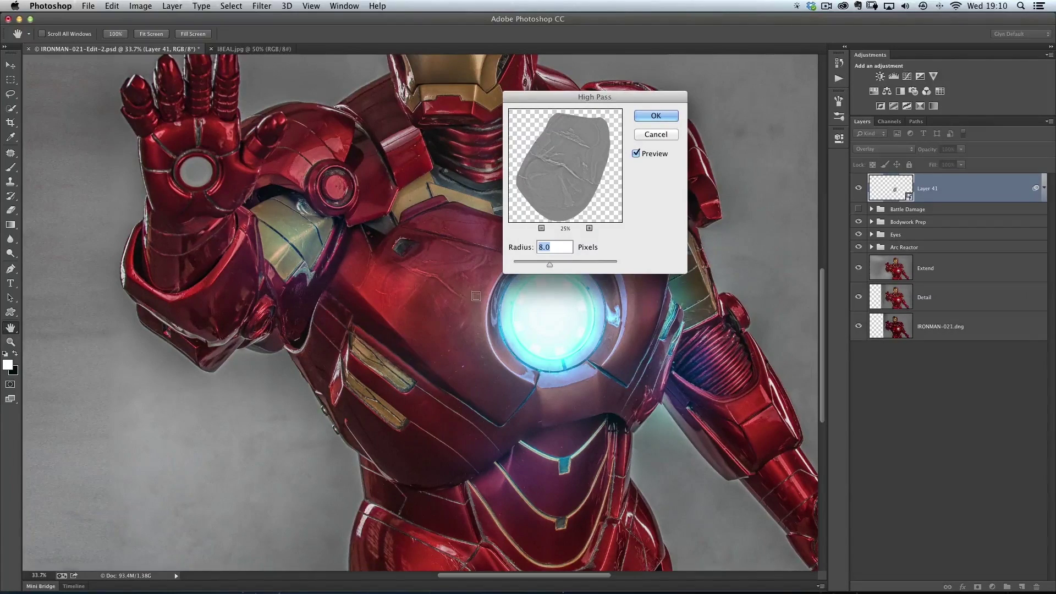
pyautogui.press('alt')
pyautogui.moveTo(553, 267); pyautogui.dragTo(559, 270)
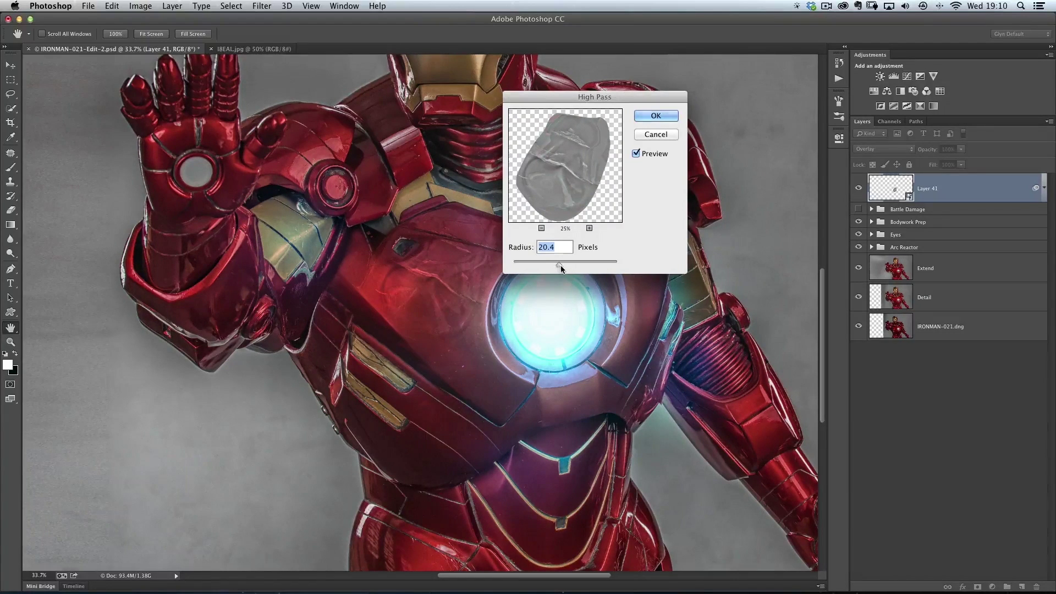
pyautogui.moveTo(559, 266); pyautogui.dragTo(575, 273)
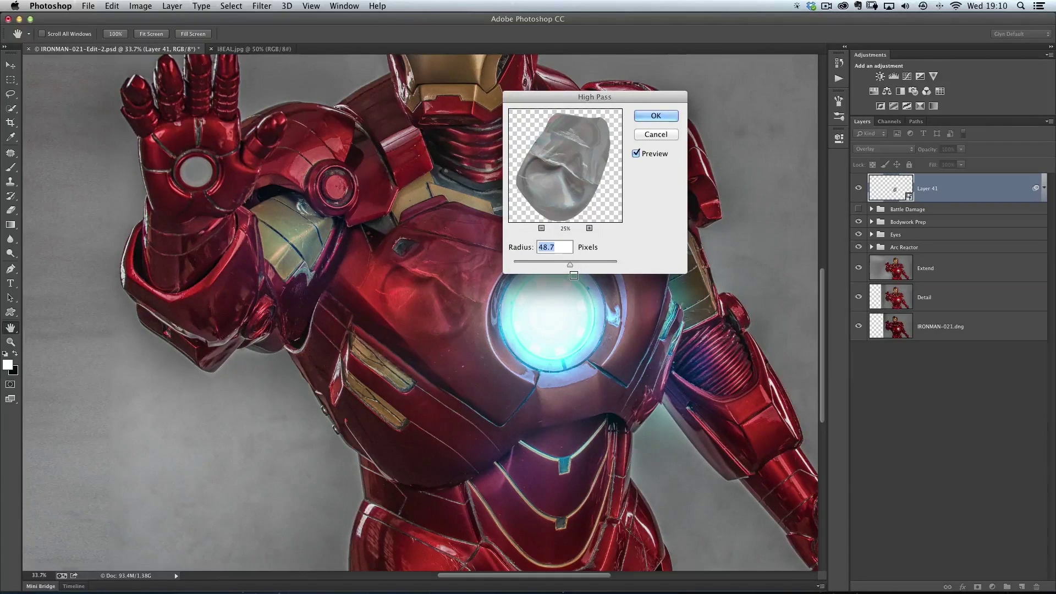
pyautogui.moveTo(571, 267); pyautogui.dragTo(576, 267)
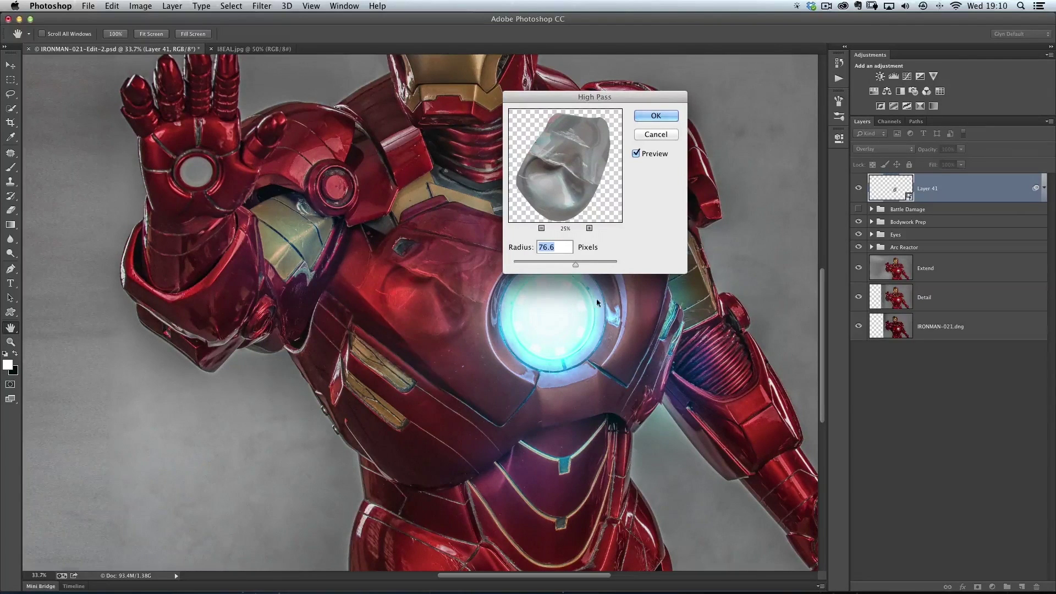
pyautogui.click(656, 116)
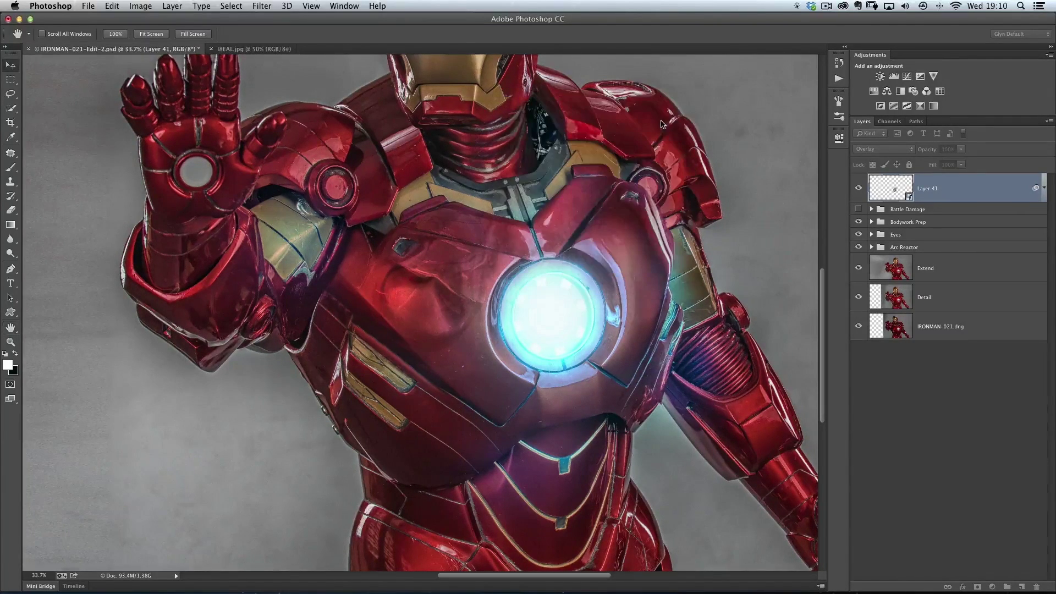
# Compare Layer 41 on and off, collapse its smart filter rows, and add a white layer mask
pyautogui.click(858, 190)
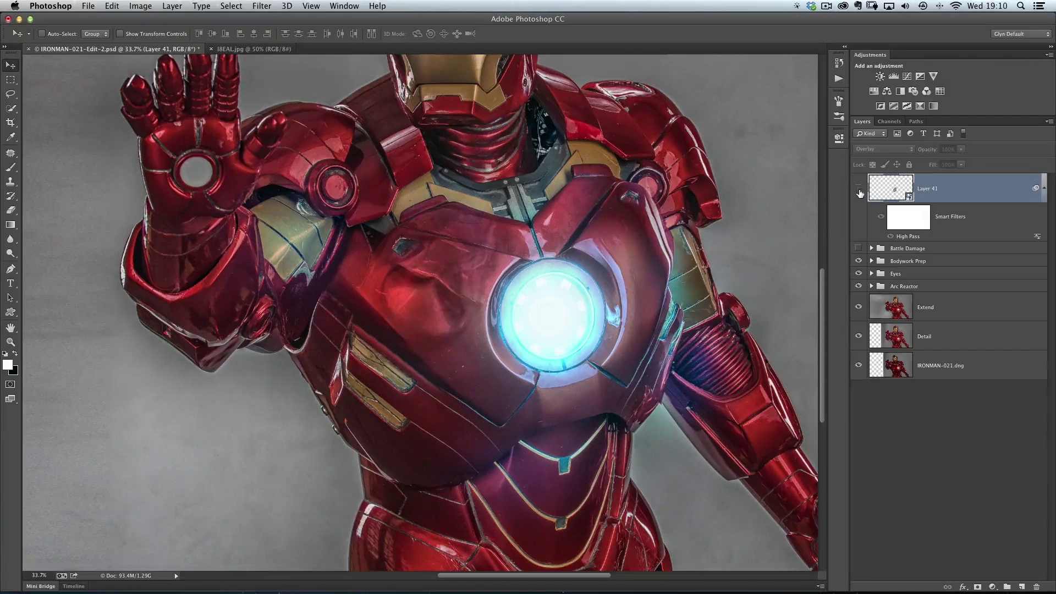
pyautogui.click(859, 192)
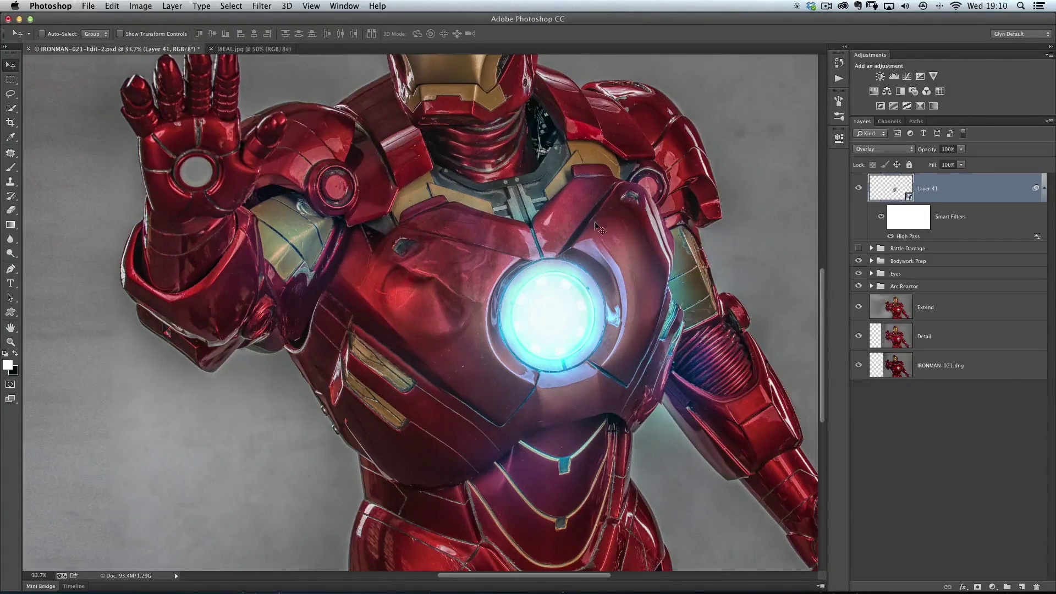
pyautogui.click(1042, 189)
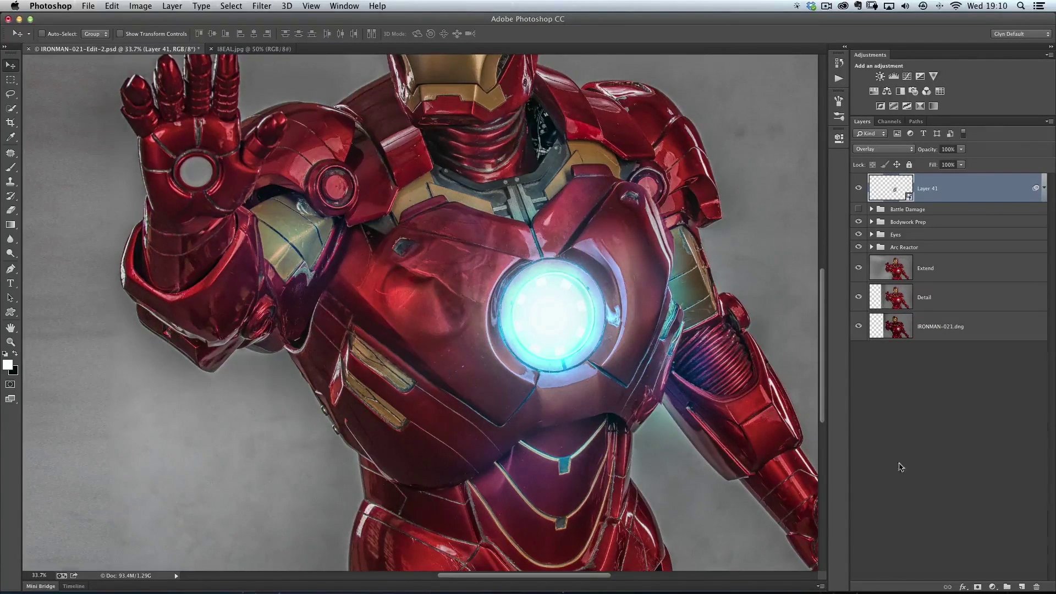
pyautogui.click(977, 586)
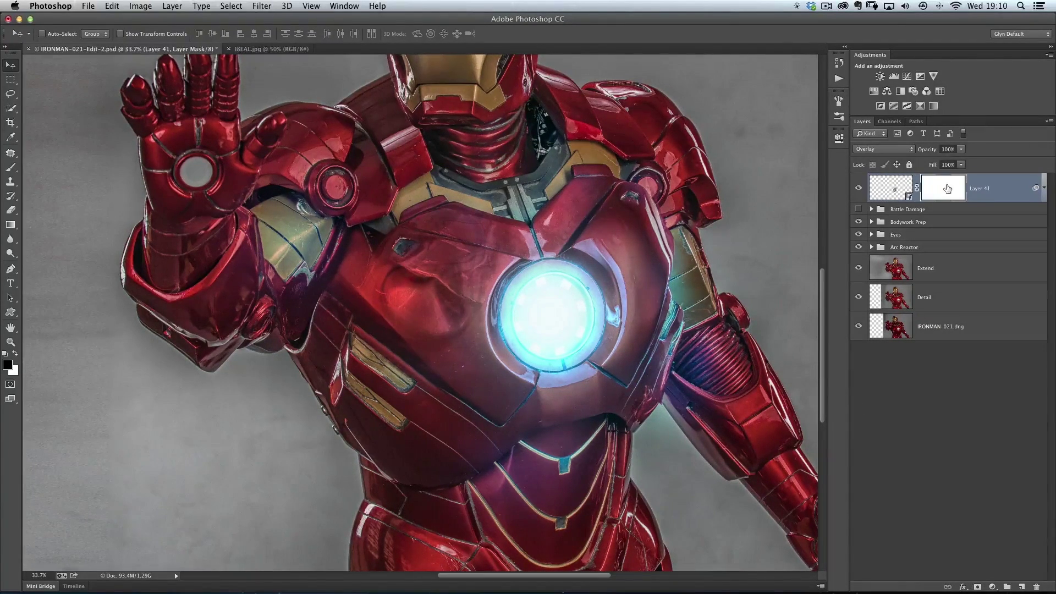
# Paint black with a 200-pixel brush into Layer 41's mask over the upper chest
pyautogui.press('b')
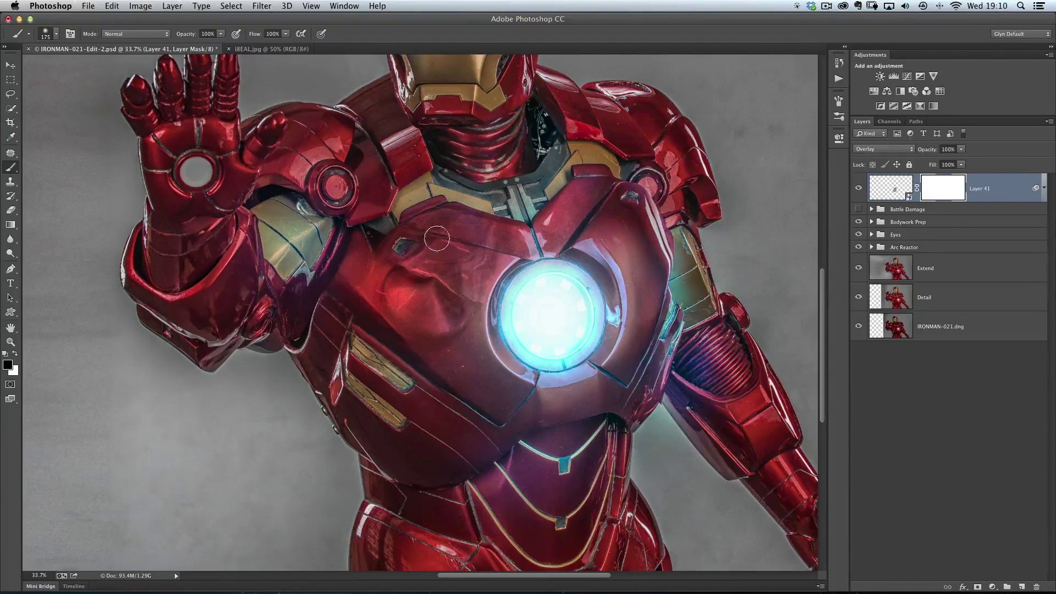
pyautogui.press(']')
pyautogui.press(']')
pyautogui.press(']')
pyautogui.press(']')
pyautogui.press(']')
pyautogui.press(']')
pyautogui.press(']')
pyautogui.press('[')
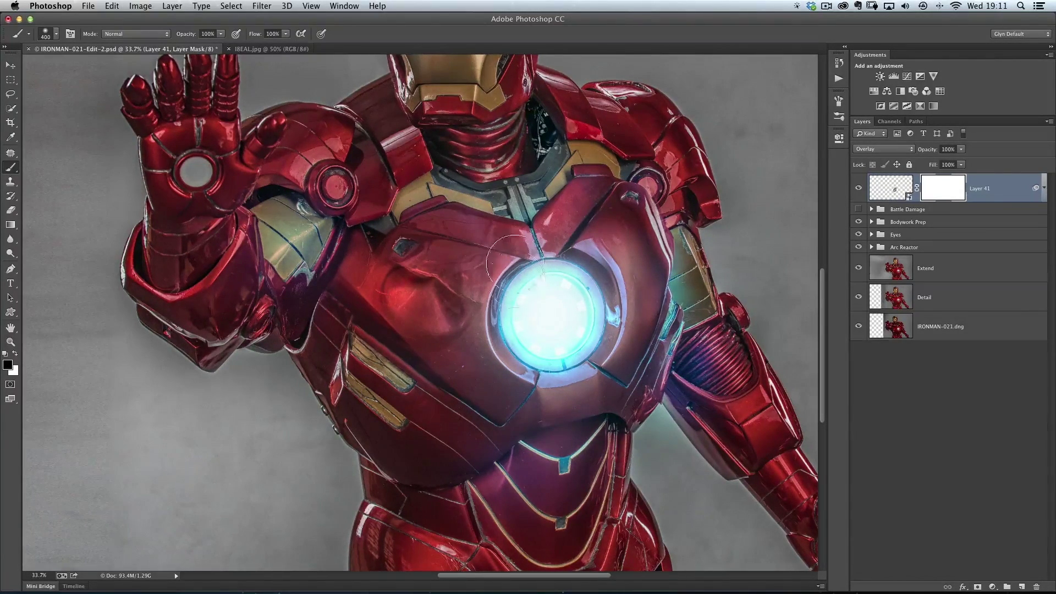
pyautogui.press('[')
pyautogui.press('[')
pyautogui.moveTo(444, 353); pyautogui.dragTo(444, 370)
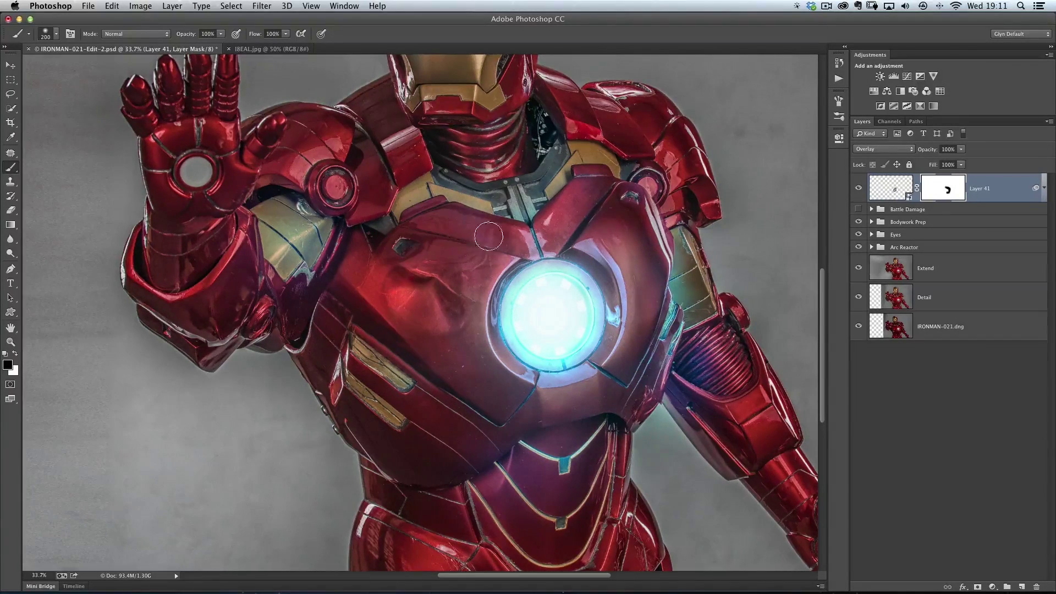
pyautogui.moveTo(489, 236); pyautogui.dragTo(484, 226)
pyautogui.doubleClick(11, 328)
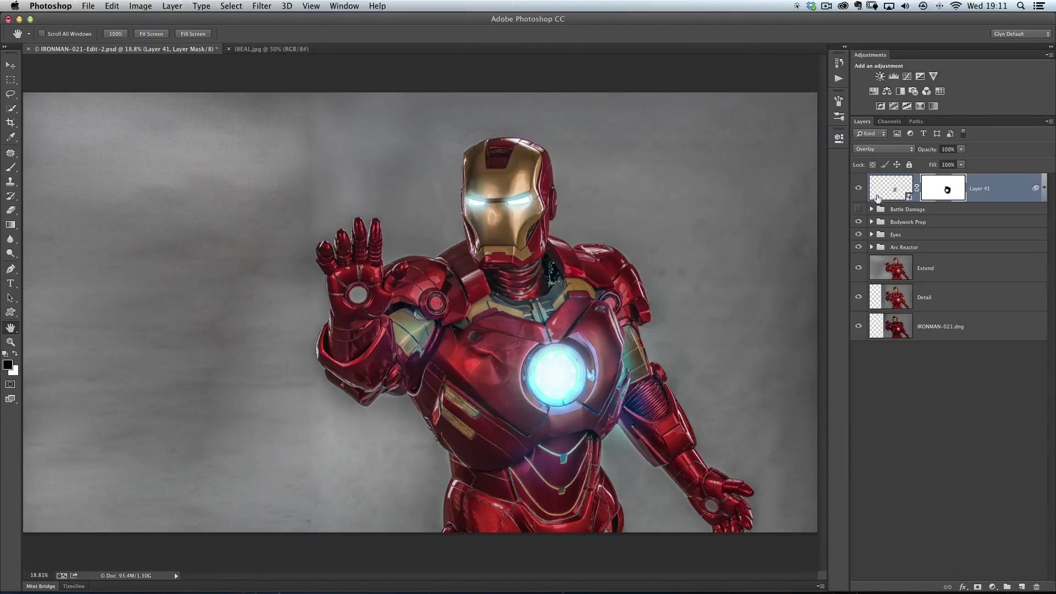
# Toggle Layer 41 on and off to compare the chest, then expand and collapse its High Pass filter
pyautogui.click(859, 191)
pyautogui.click(859, 190)
pyautogui.click(859, 190)
pyautogui.click(858, 191)
pyautogui.click(858, 190)
pyautogui.click(859, 191)
pyautogui.click(859, 191)
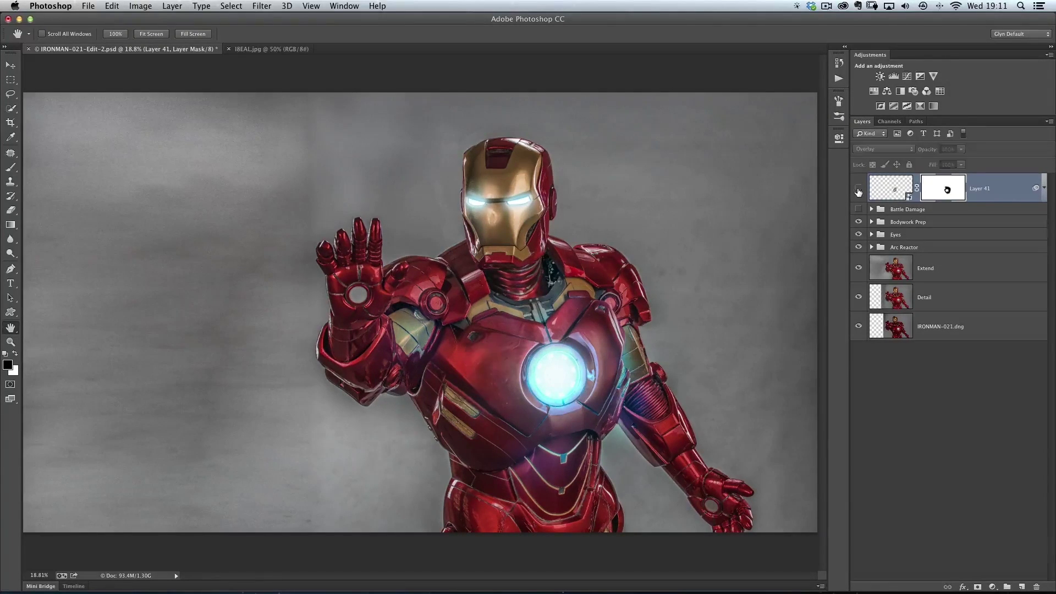
pyautogui.click(859, 191)
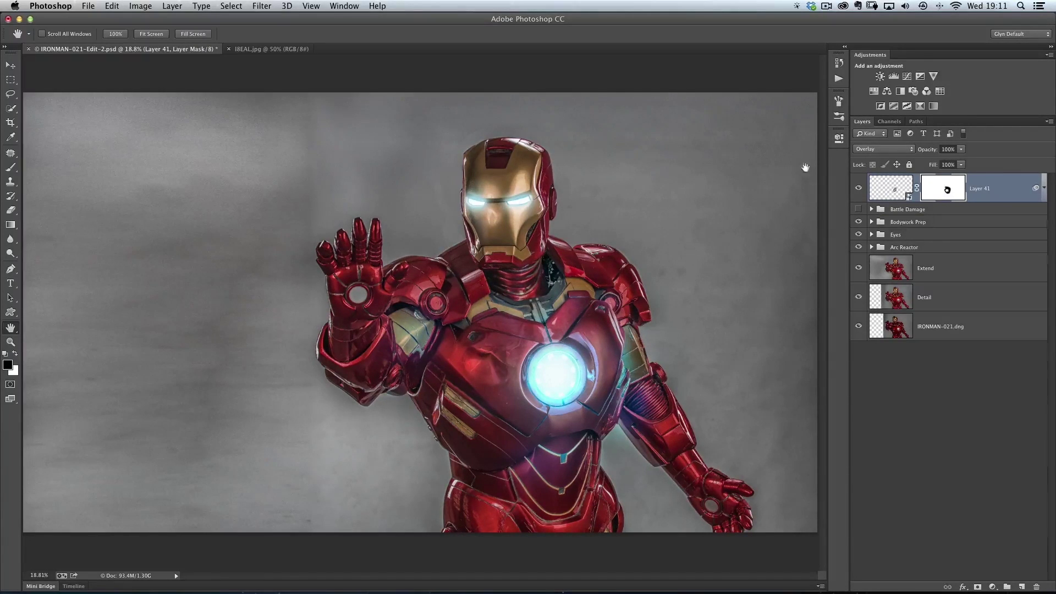
pyautogui.click(859, 191)
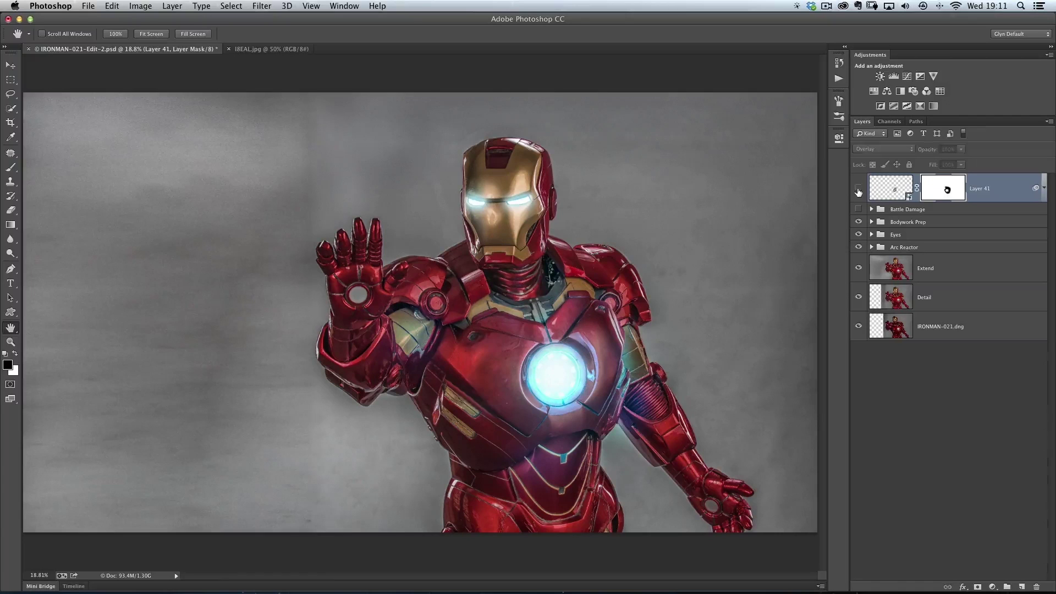
pyautogui.click(859, 190)
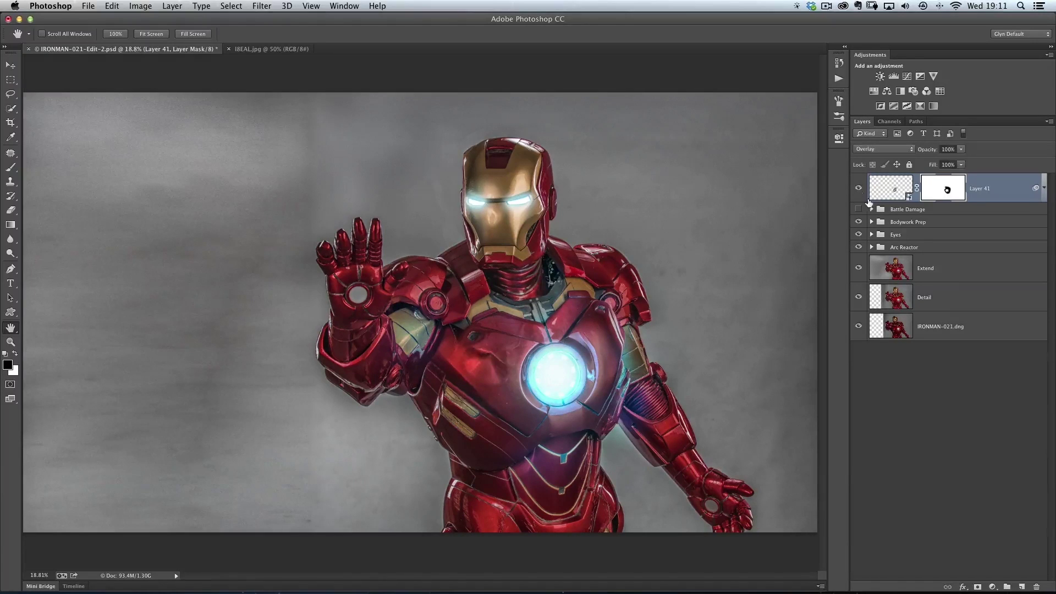
pyautogui.click(1043, 189)
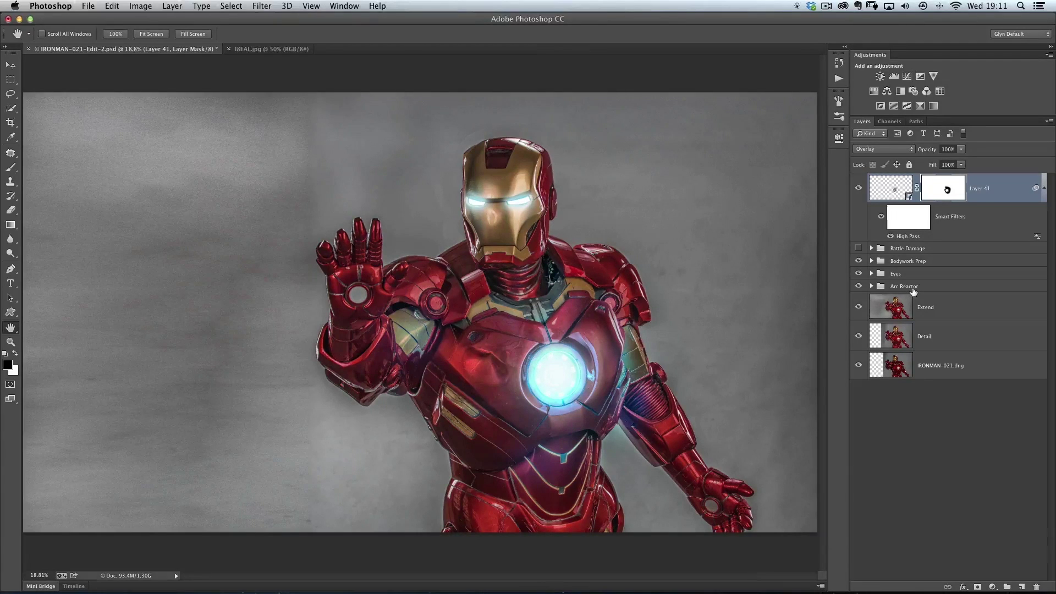
pyautogui.click(1044, 188)
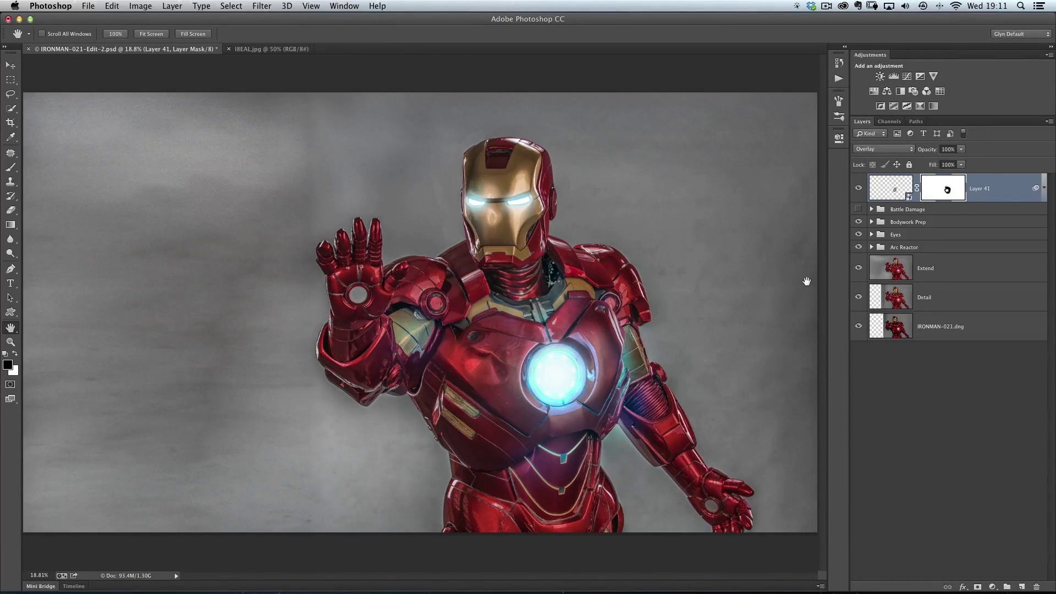
# Duplicate Layer 41 and move the copy's damage patch up onto the helmet
pyautogui.press('super+j')
pyautogui.press('x')
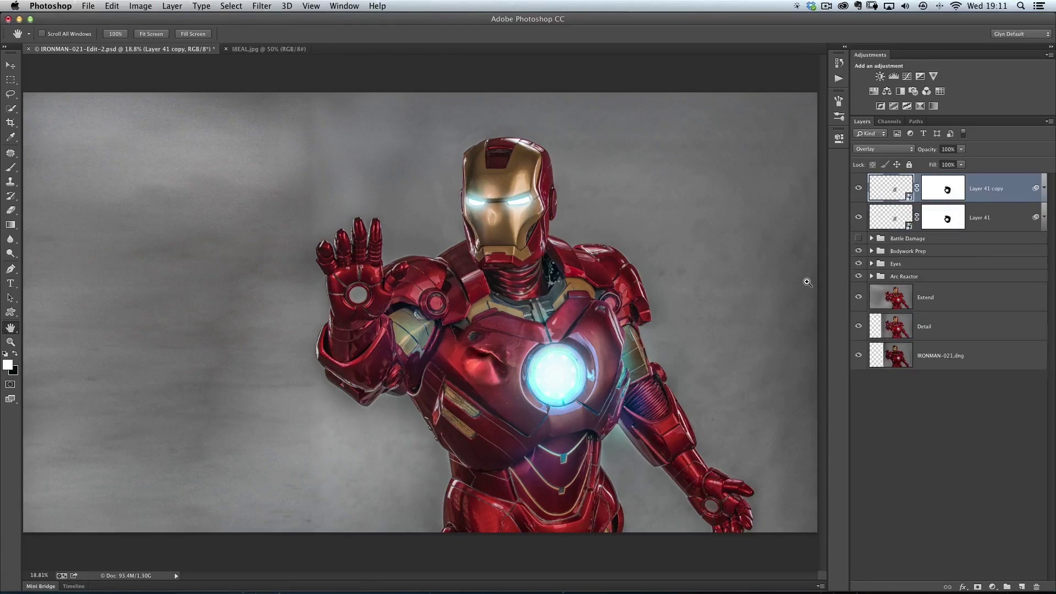
pyautogui.press('v')
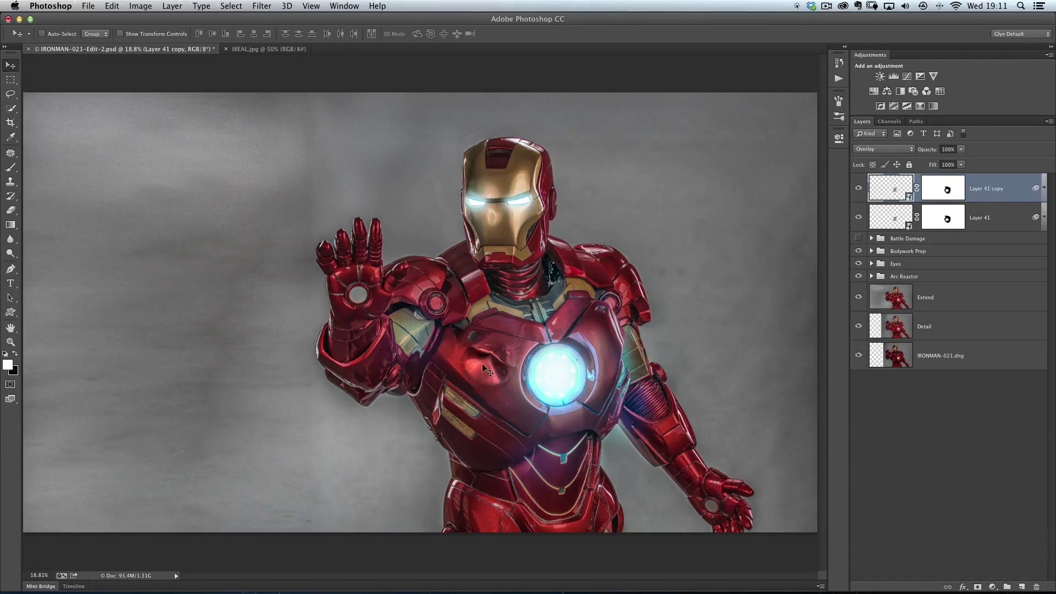
pyautogui.moveTo(489, 350); pyautogui.dragTo(507, 184)
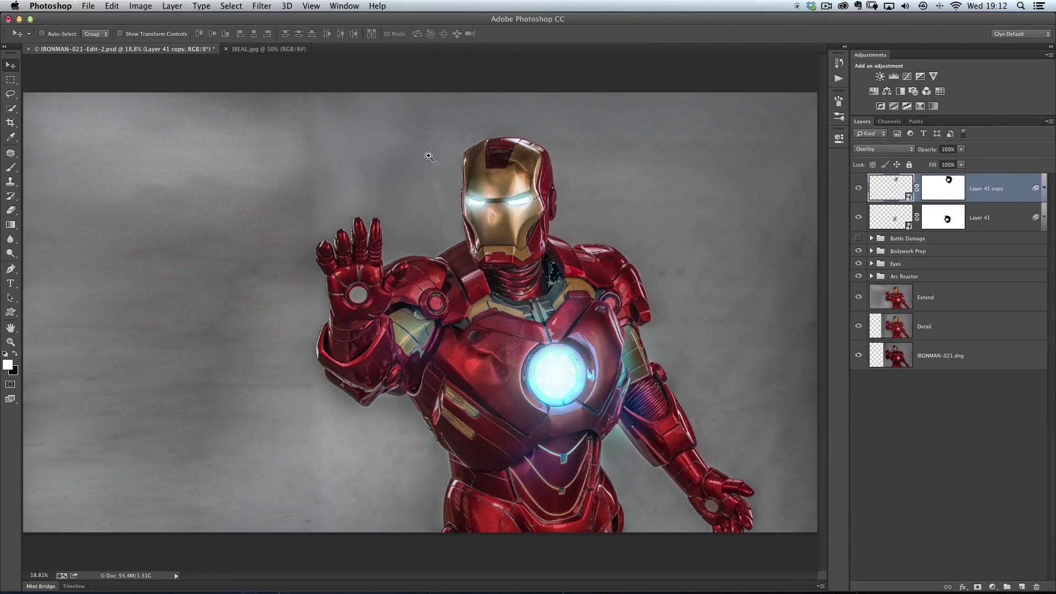
pyautogui.keyDown('super'); pyautogui.click(593, 306); pyautogui.keyUp('super')
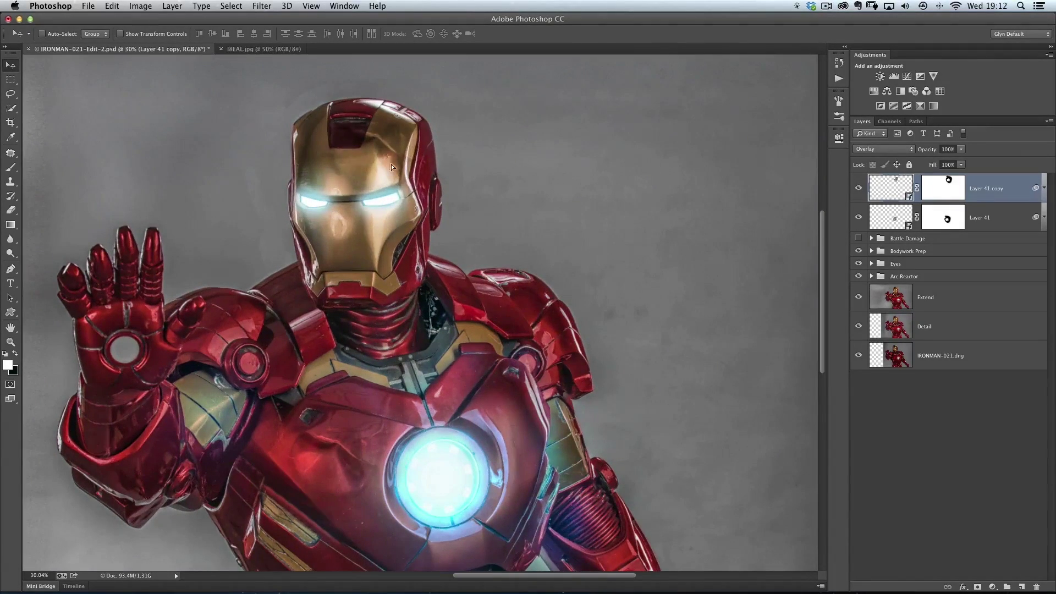
pyautogui.moveTo(380, 157); pyautogui.dragTo(383, 162)
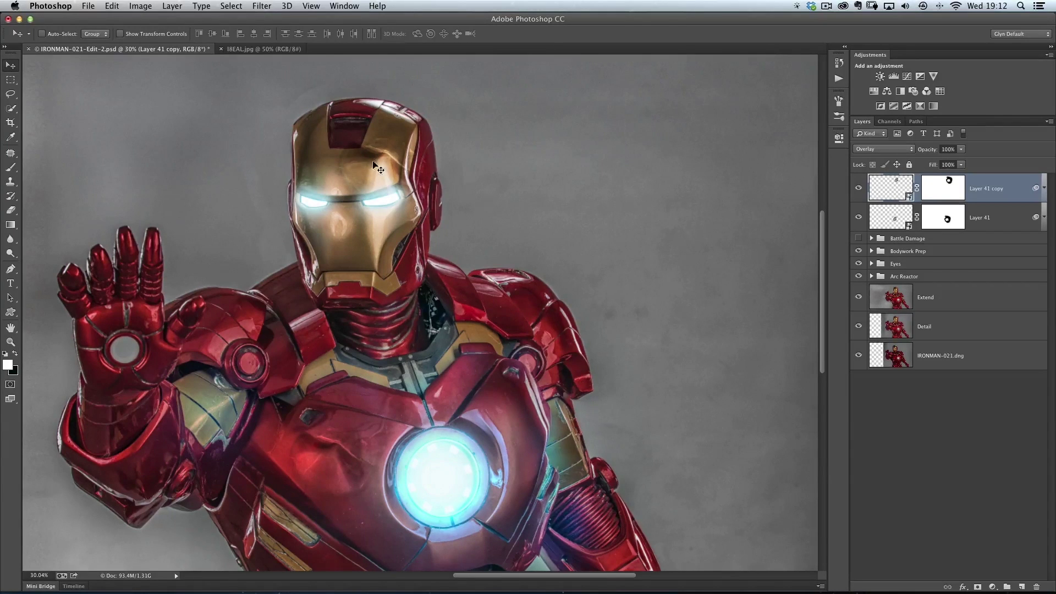
# Rotate the helmet patch about 97 degrees and shift it up and to the right
pyautogui.press('super+t')
pyautogui.moveTo(438, 122); pyautogui.dragTo(417, 218)
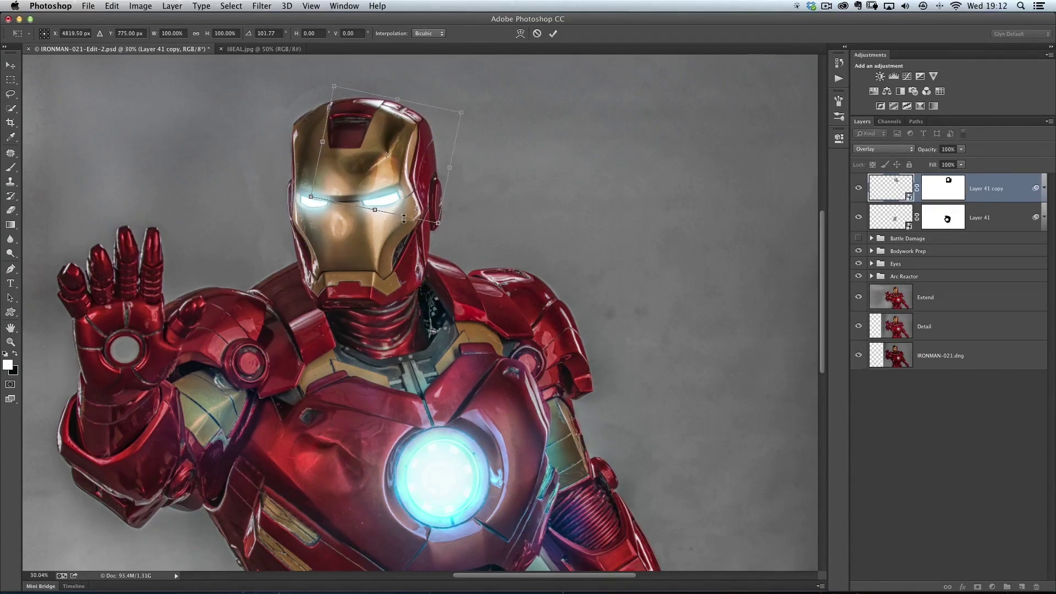
pyautogui.press('Return')
pyautogui.moveTo(394, 151); pyautogui.dragTo(423, 139)
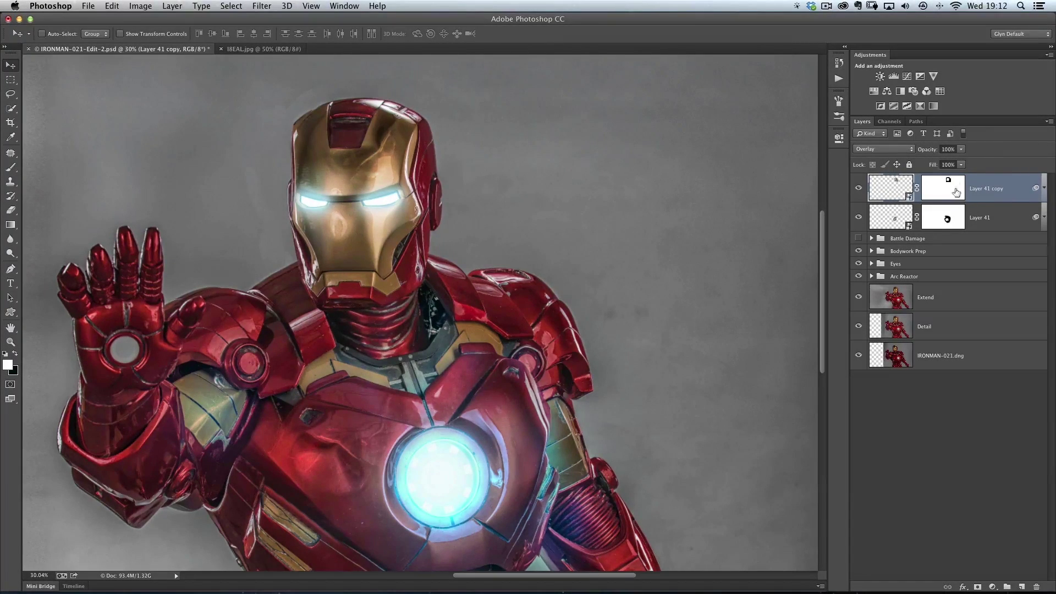
# Delete Layer 41 copy's mask, reset it to Overlay, nudge the patch, and add a new white mask
pyautogui.rightClick(941, 187)
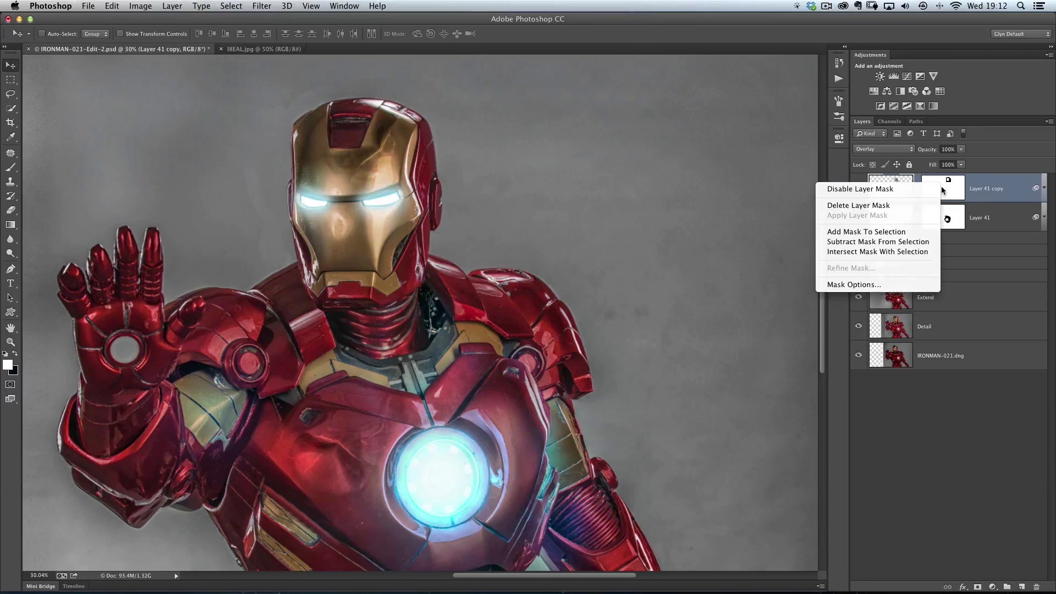
pyautogui.click(882, 206)
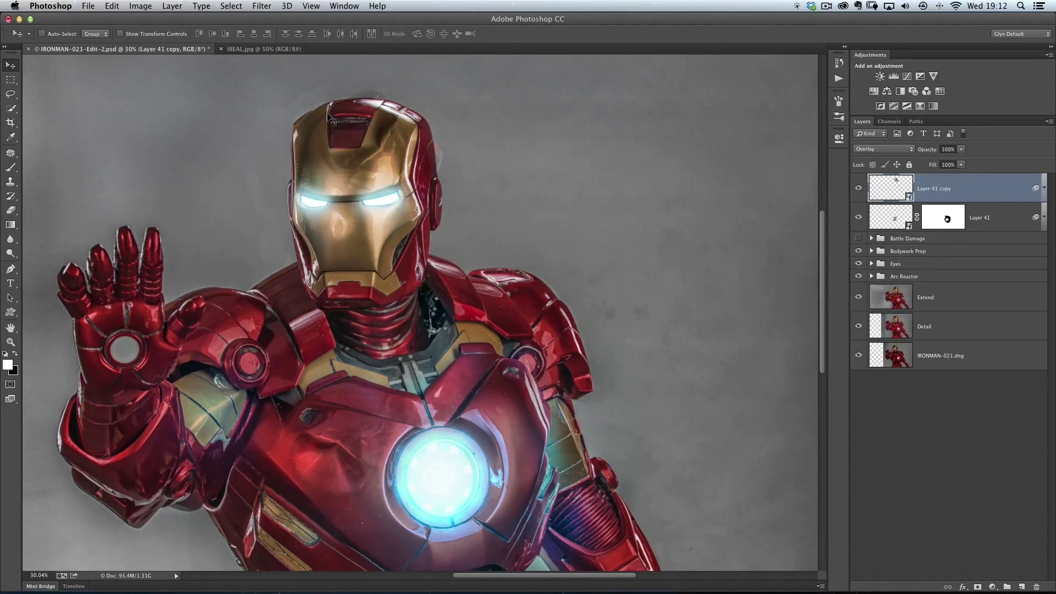
pyautogui.click(876, 150)
pyautogui.click(873, 42)
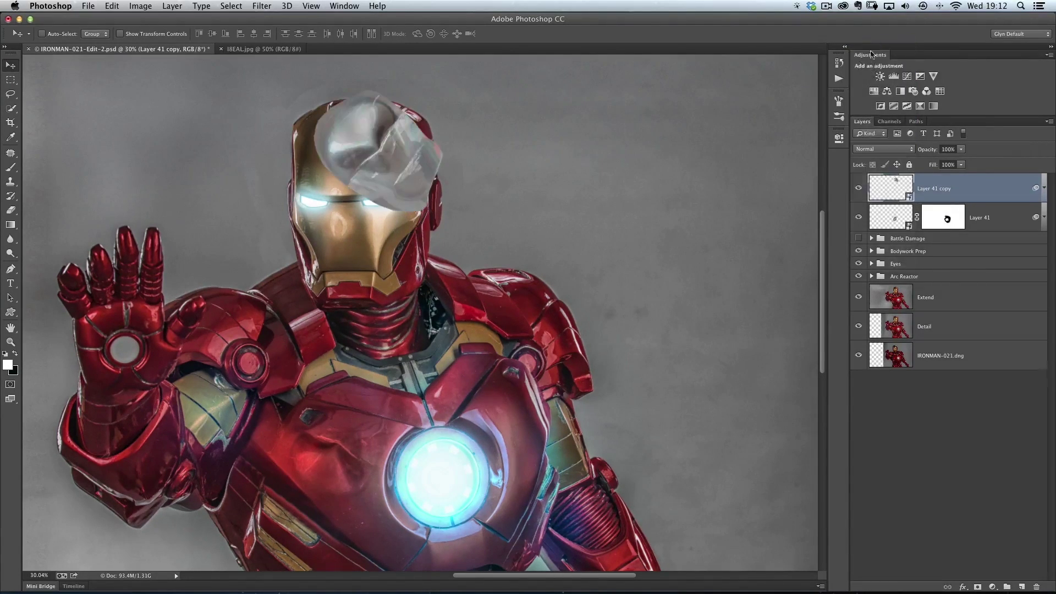
pyautogui.click(880, 151)
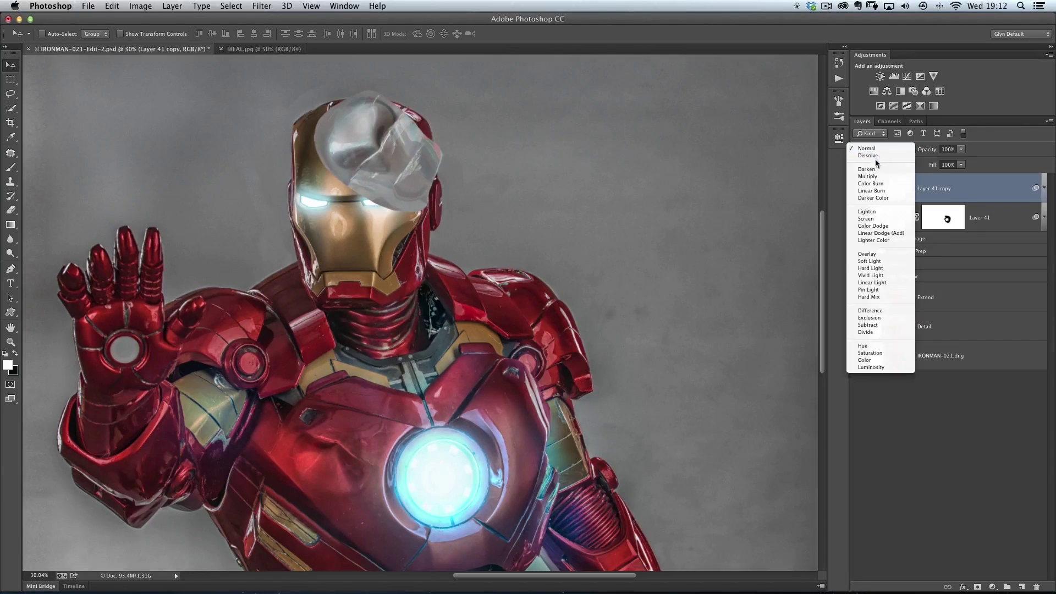
pyautogui.click(863, 256)
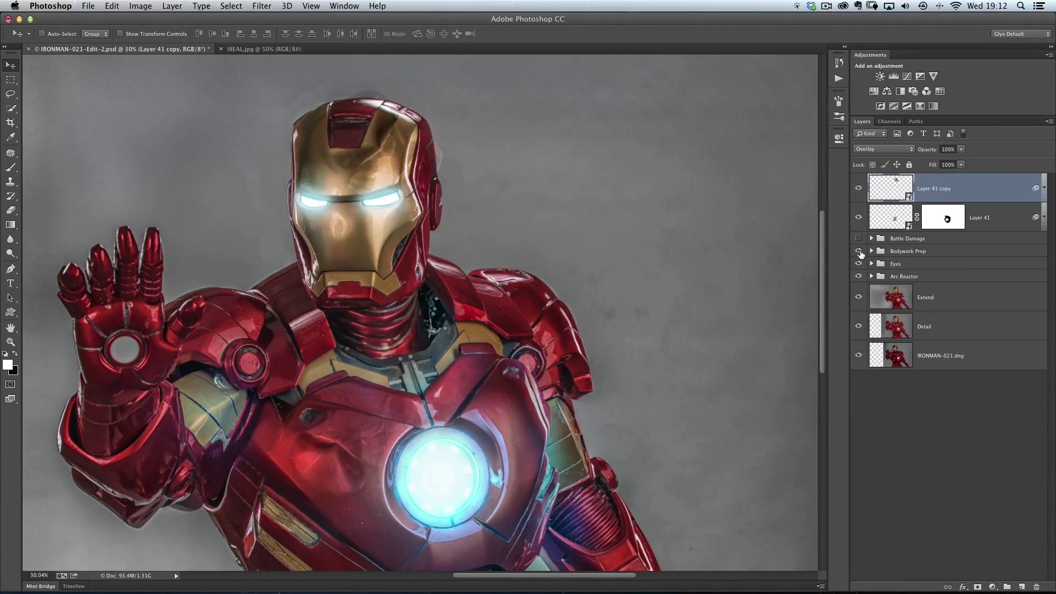
pyautogui.moveTo(388, 155)
pyautogui.mouseDown()
pyautogui.moveTo(371, 173)
pyautogui.moveTo(383, 153)
pyautogui.mouseUp()
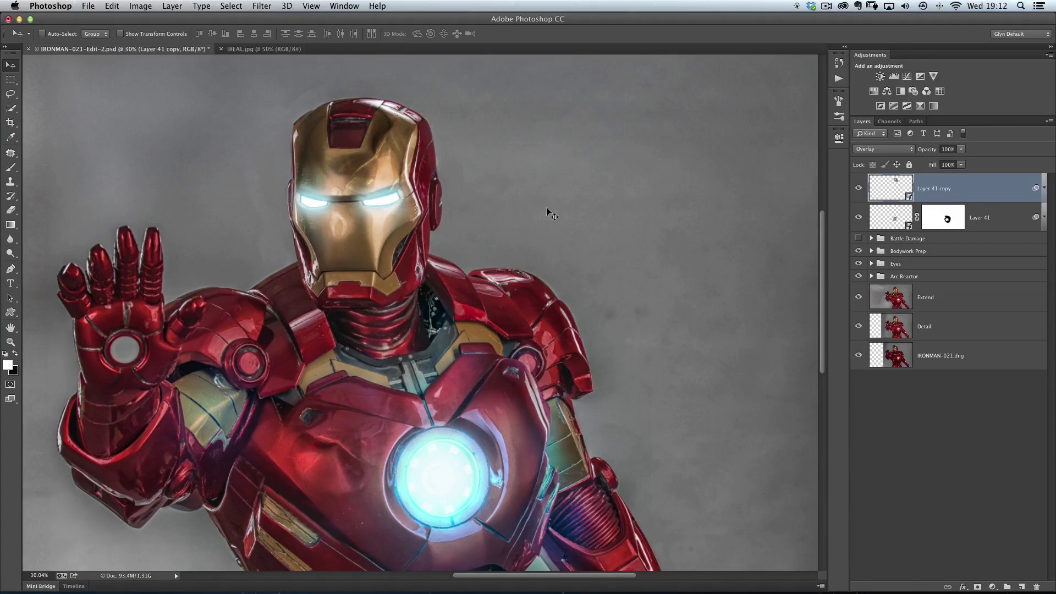
pyautogui.click(977, 587)
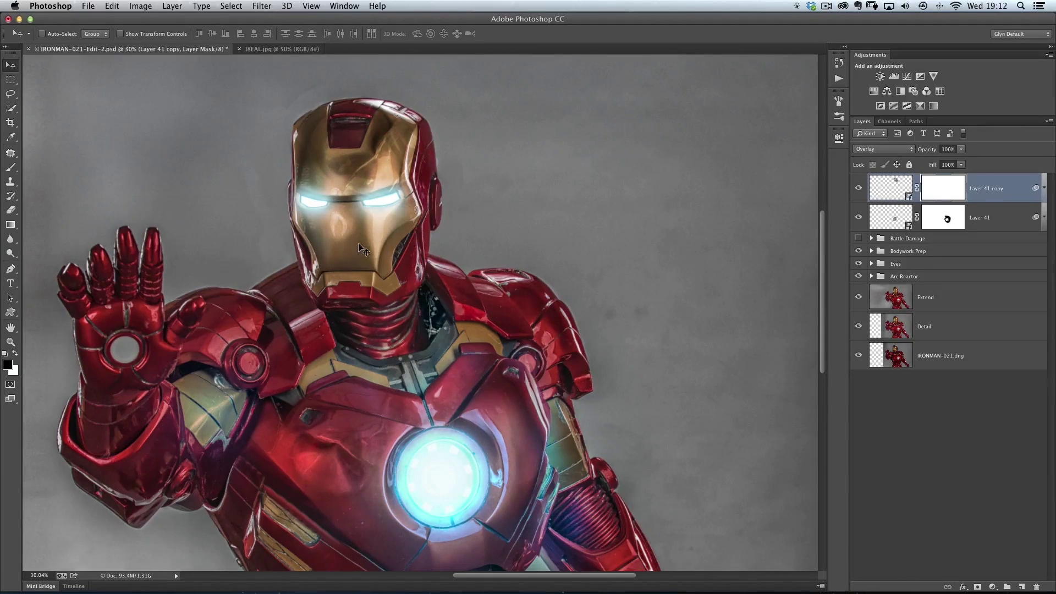
# Paint black with a 300-pixel brush over the helmet's right side and top, then compare on/off
pyautogui.press('b')
pyautogui.press('x')
pyautogui.press(']')
pyautogui.press(']')
pyautogui.press(']')
pyautogui.press(']')
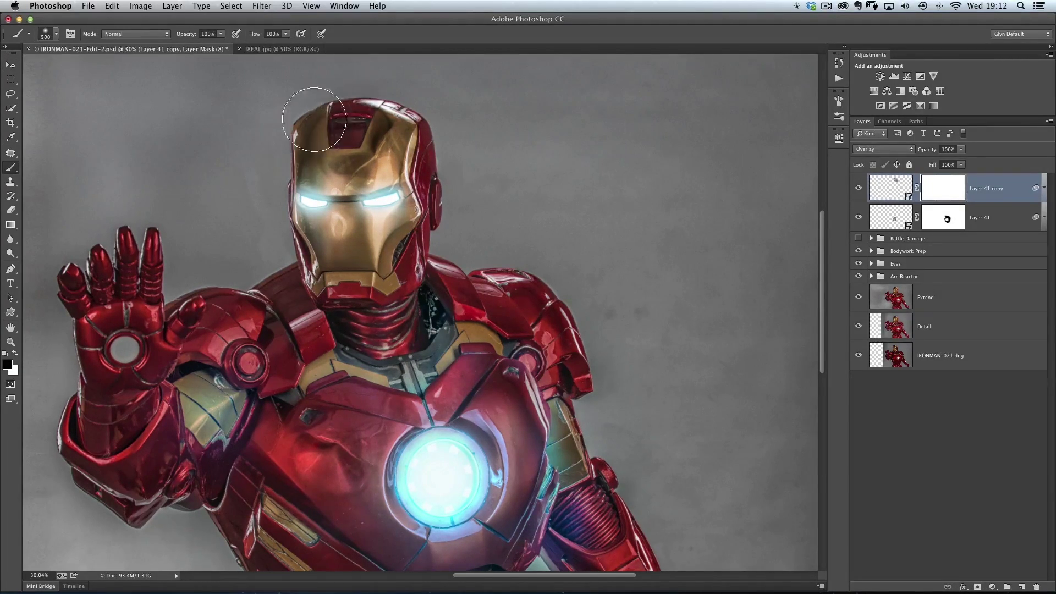
pyautogui.press('[')
pyautogui.press('[')
pyautogui.moveTo(384, 220)
pyautogui.mouseDown()
pyautogui.moveTo(379, 203)
pyautogui.moveTo(415, 180)
pyautogui.moveTo(420, 152)
pyautogui.moveTo(418, 167)
pyautogui.mouseUp()
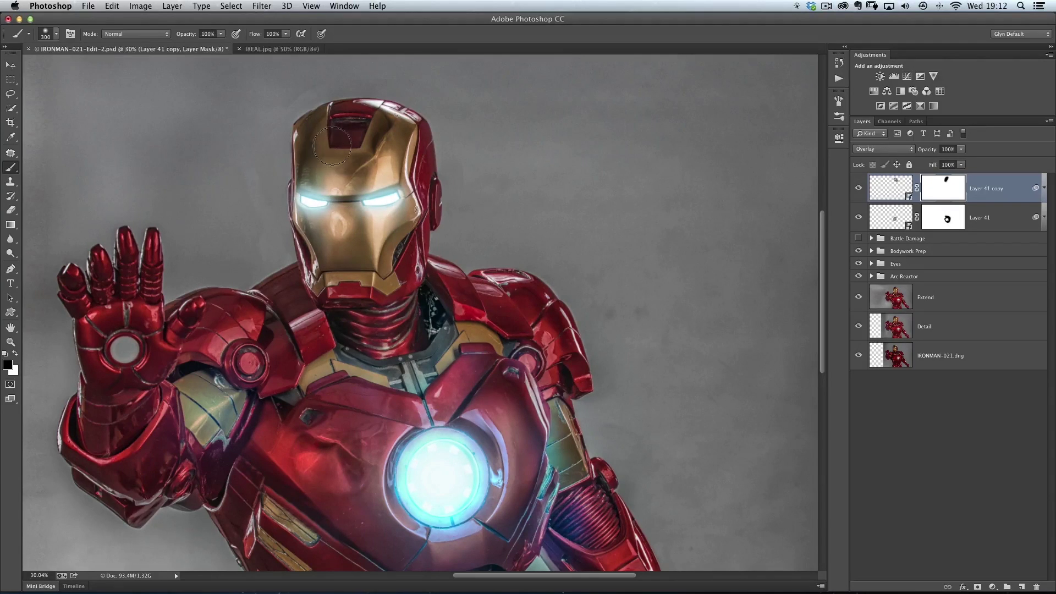
pyautogui.moveTo(312, 120)
pyautogui.mouseDown()
pyautogui.moveTo(369, 88)
pyautogui.moveTo(410, 94)
pyautogui.mouseUp()
pyautogui.click(859, 189)
pyautogui.click(859, 188)
pyautogui.click(859, 189)
pyautogui.click(859, 189)
# Group Layer 41 and Layer 41 copy as Group 2, hide it, and show Battle Damage
pyautogui.doubleClick(11, 329)
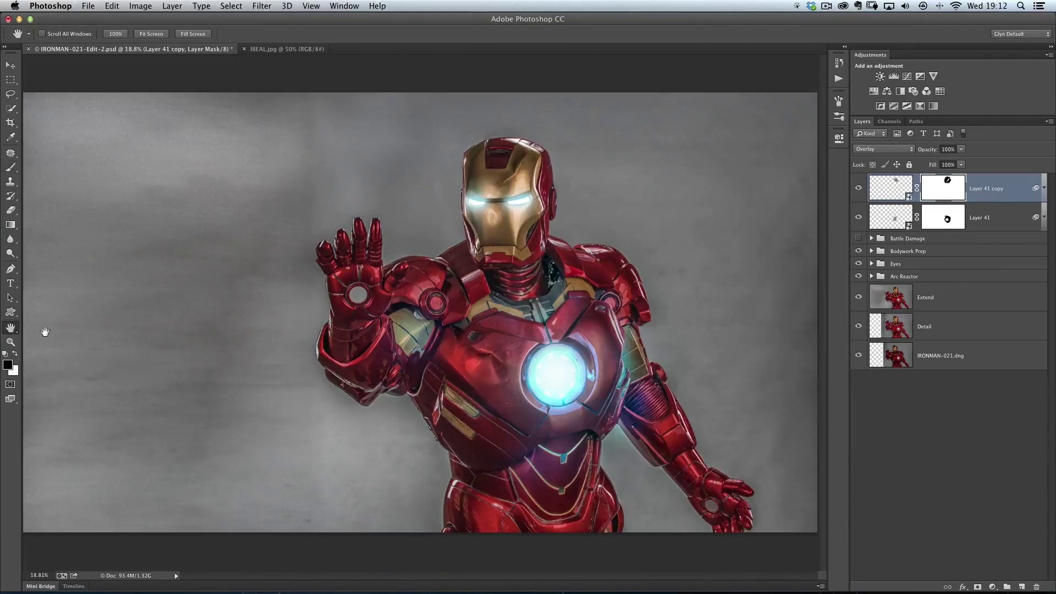
pyautogui.keyDown('shift'); pyautogui.click(1008, 220); pyautogui.keyUp('shift')
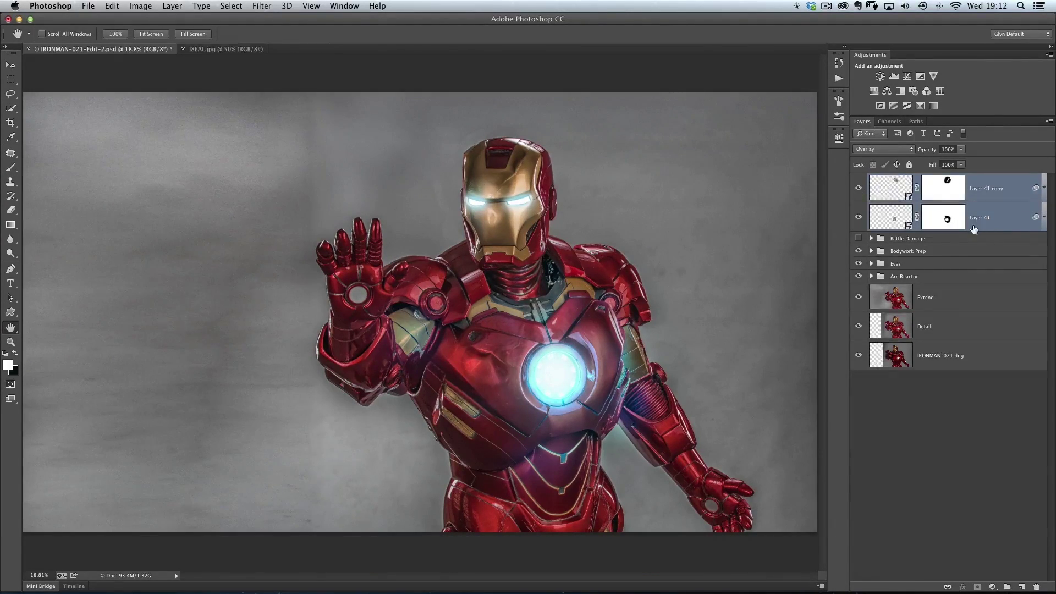
pyautogui.press('super+g')
pyautogui.click(858, 180)
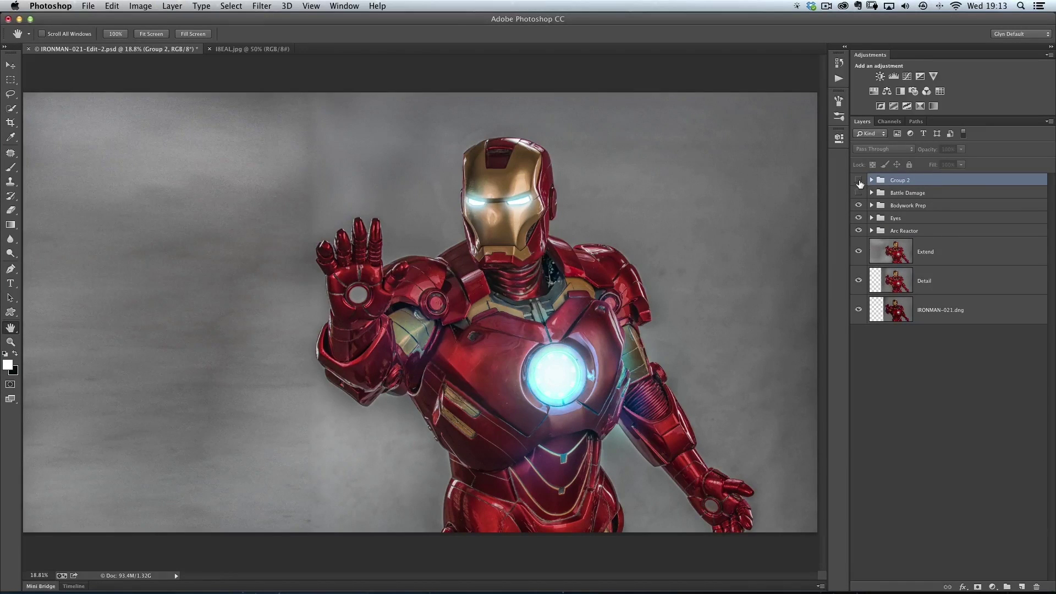
pyautogui.click(858, 180)
pyautogui.click(859, 180)
pyautogui.click(858, 180)
pyautogui.click(858, 181)
pyautogui.click(859, 192)
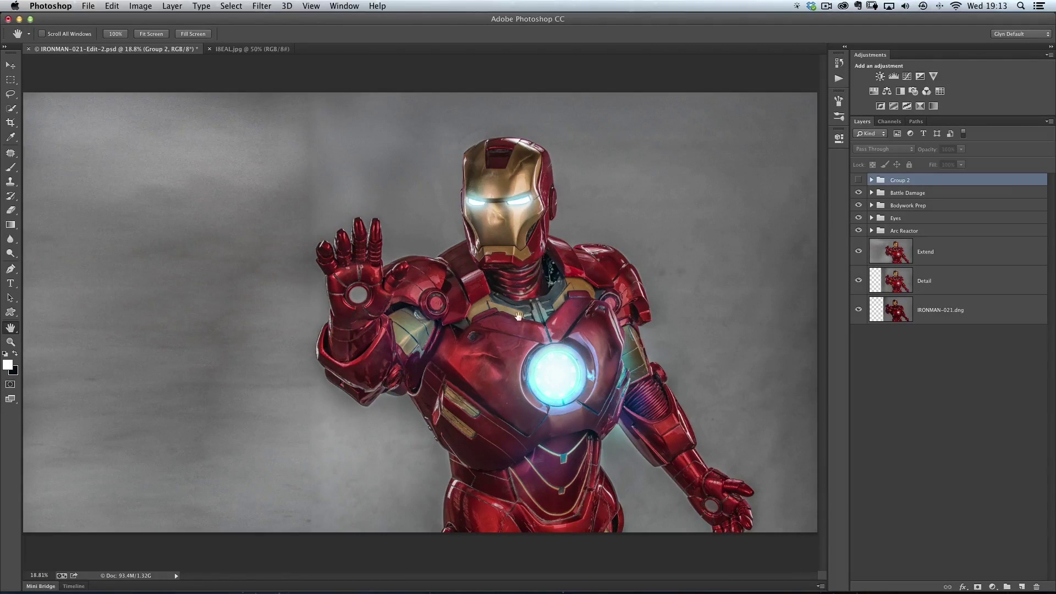
pyautogui.scroll(3, 596, 384)
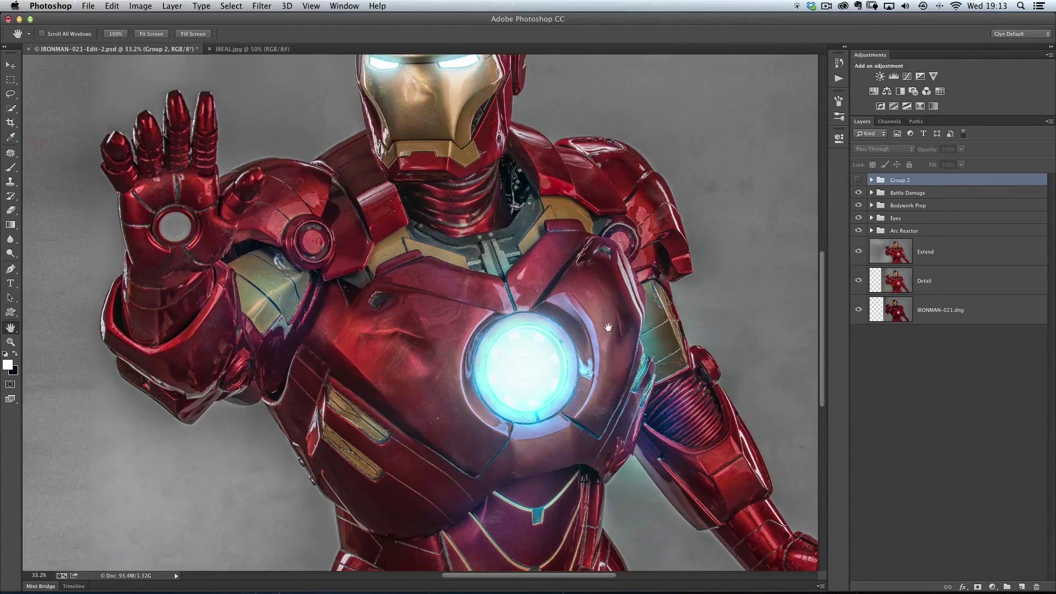
pyautogui.click(859, 194)
pyautogui.doubleClick(10, 330)
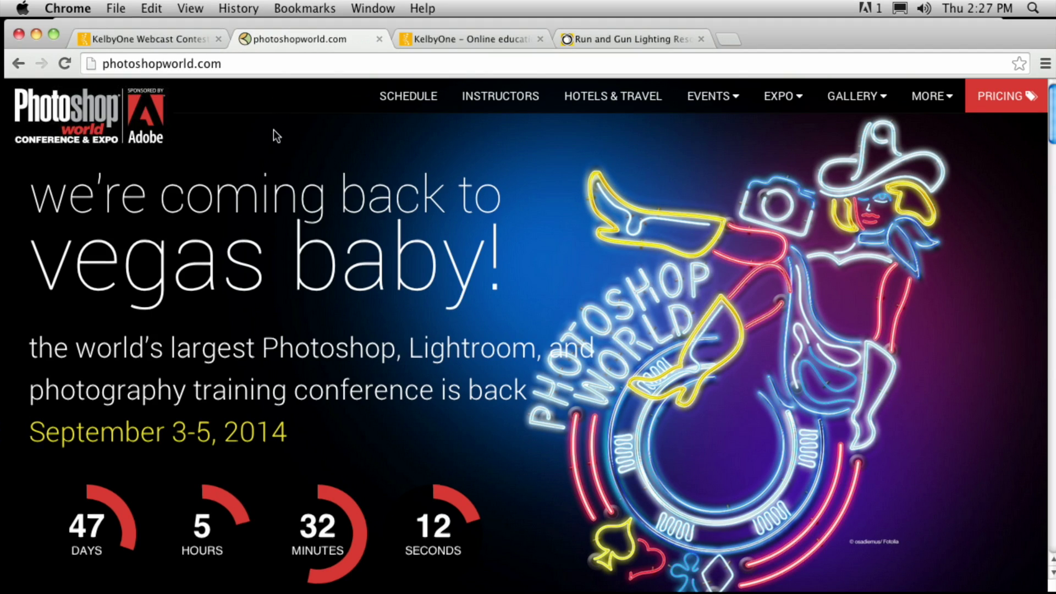
# Scroll down the photoshopworld.com page announcing the September 3-5, 2014 event
pyautogui.scroll(-1, 275, 144)
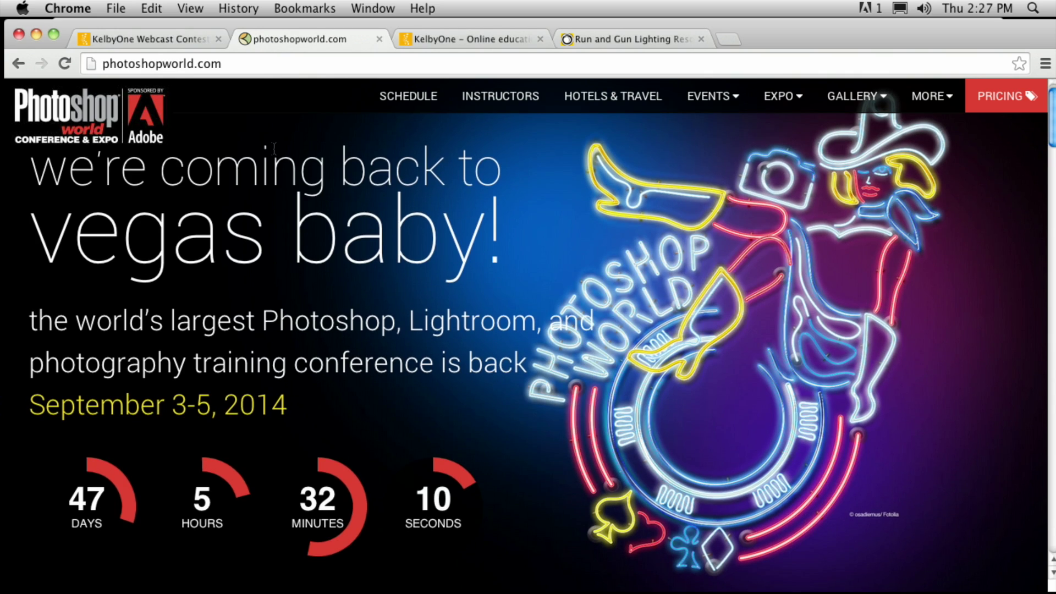
pyautogui.scroll(-1, 274, 147)
pyautogui.scroll(-1, 273, 149)
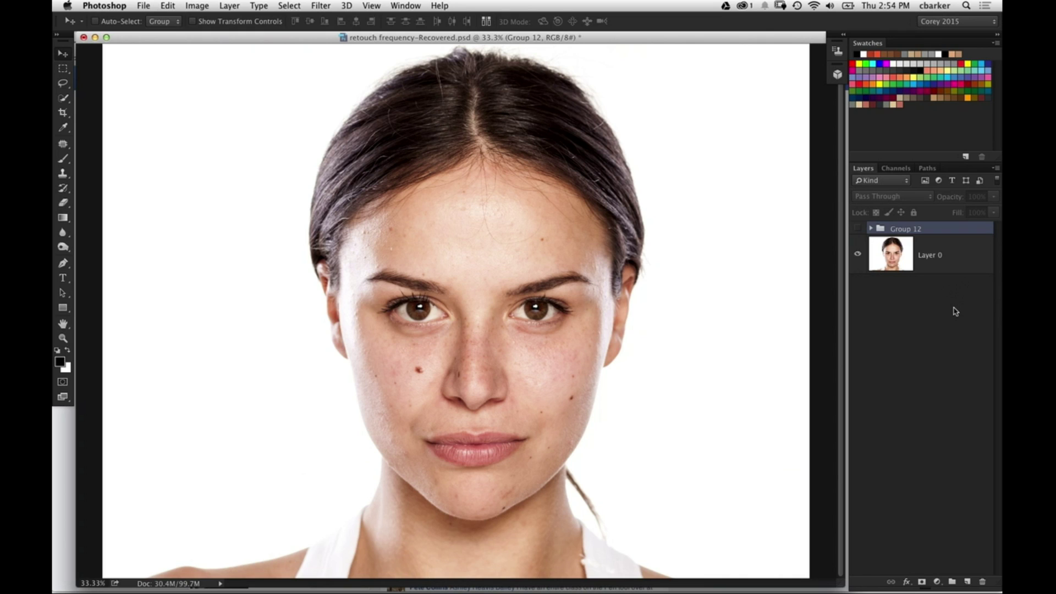
# Make Layer 0 the active layer in the unretouched retouch frequency-Recovered.psd portrait
pyautogui.click(947, 258)
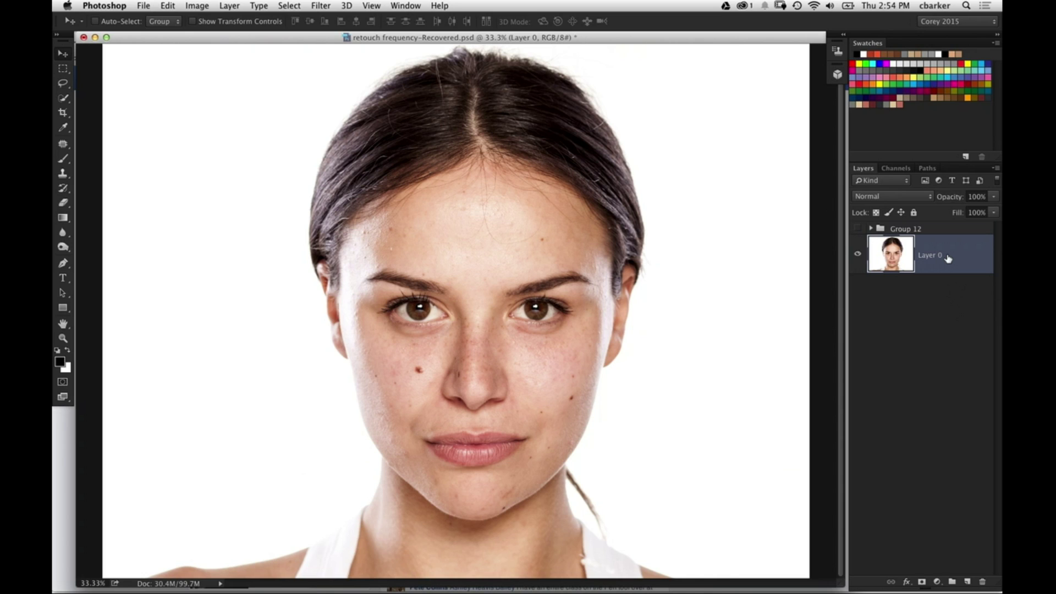
# Duplicate Layer 0 twice and hide the top duplicate, Layer 0 copy 2
pyautogui.hotkey('ctrl', 'j')
pyautogui.hotkey('ctrl', 'j')
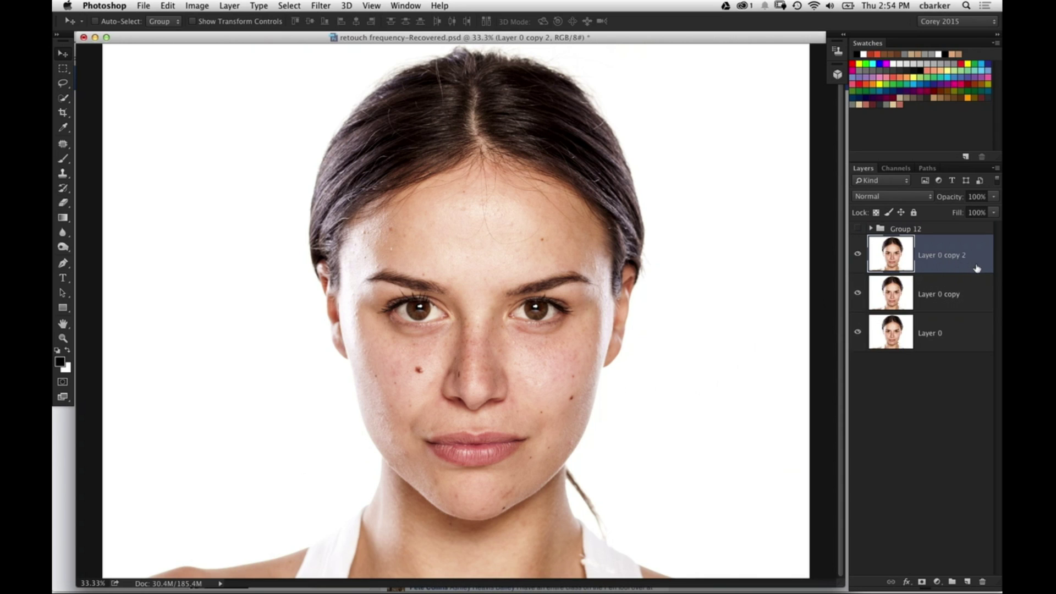
pyautogui.click(966, 300)
pyautogui.click(969, 263)
pyautogui.click(857, 256)
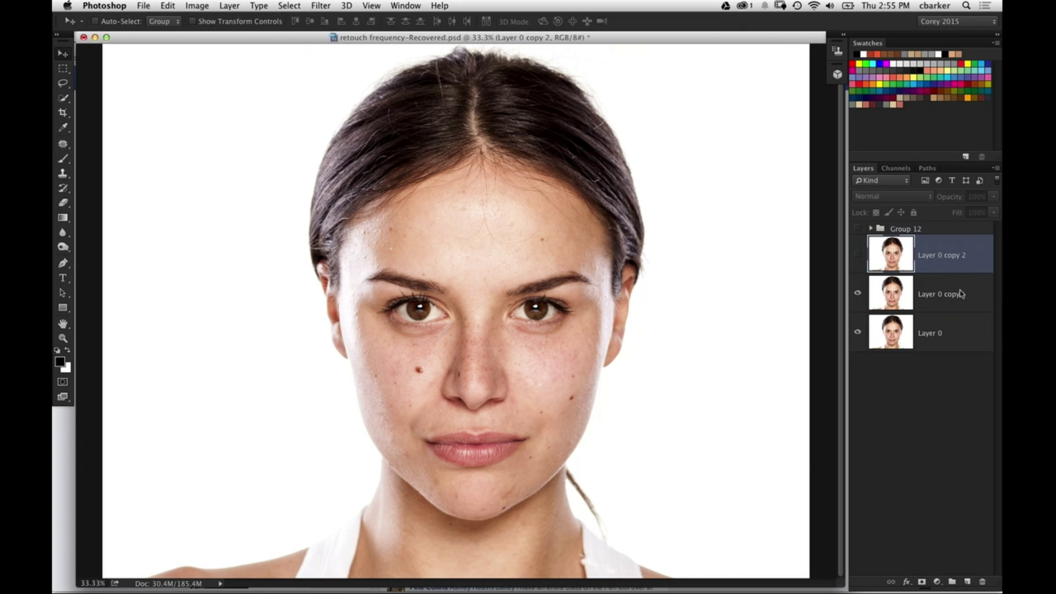
# Apply a 26.1-pixel Gaussian Blur to Layer 0 copy
pyautogui.click(960, 302)
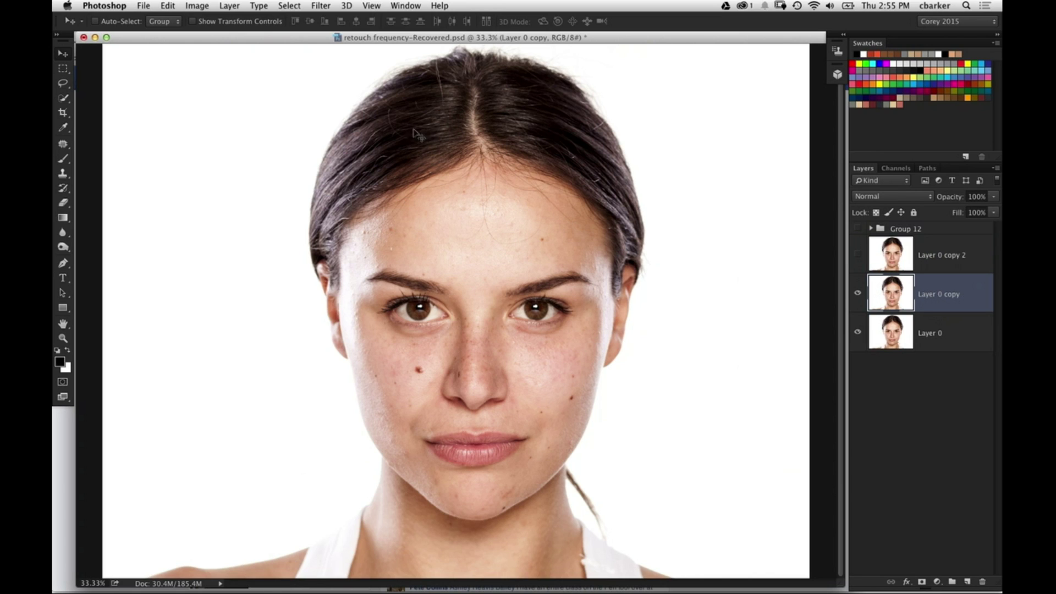
pyautogui.click(316, 6)
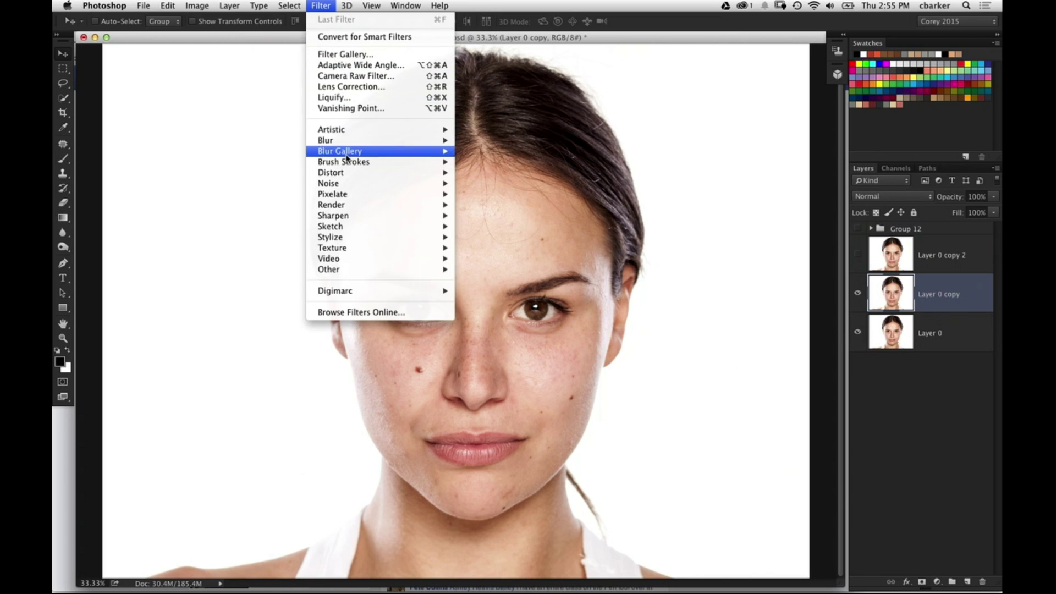
pyautogui.moveTo(352, 141)
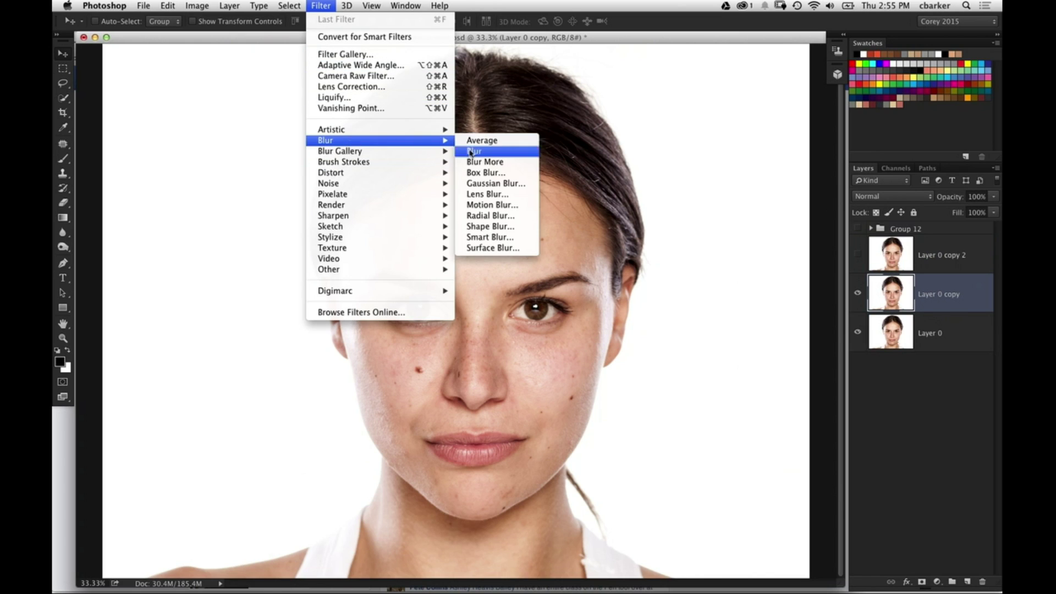
pyautogui.click(498, 187)
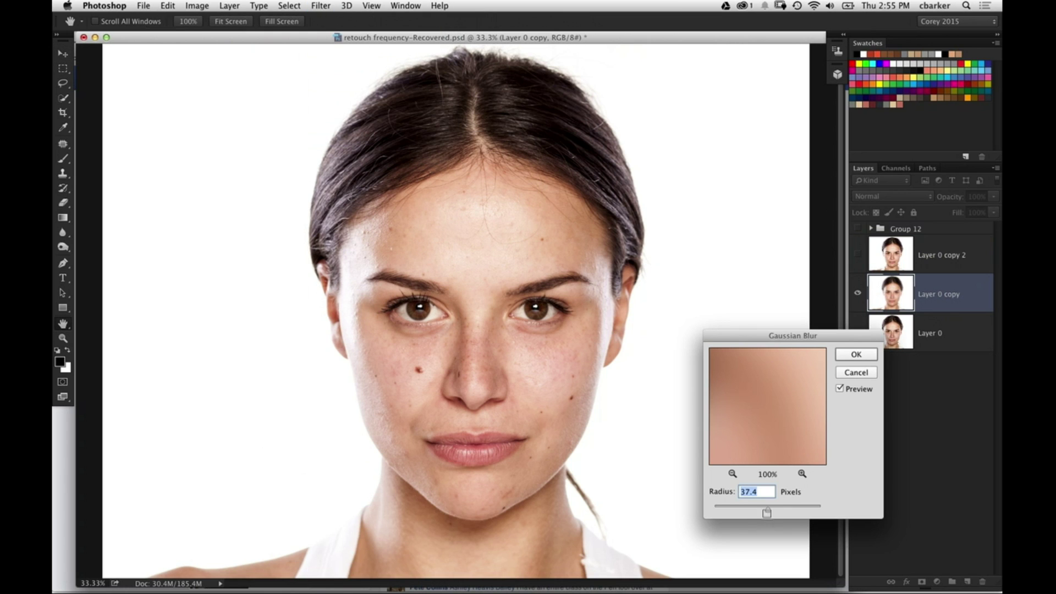
pyautogui.moveTo(767, 513); pyautogui.dragTo(754, 513)
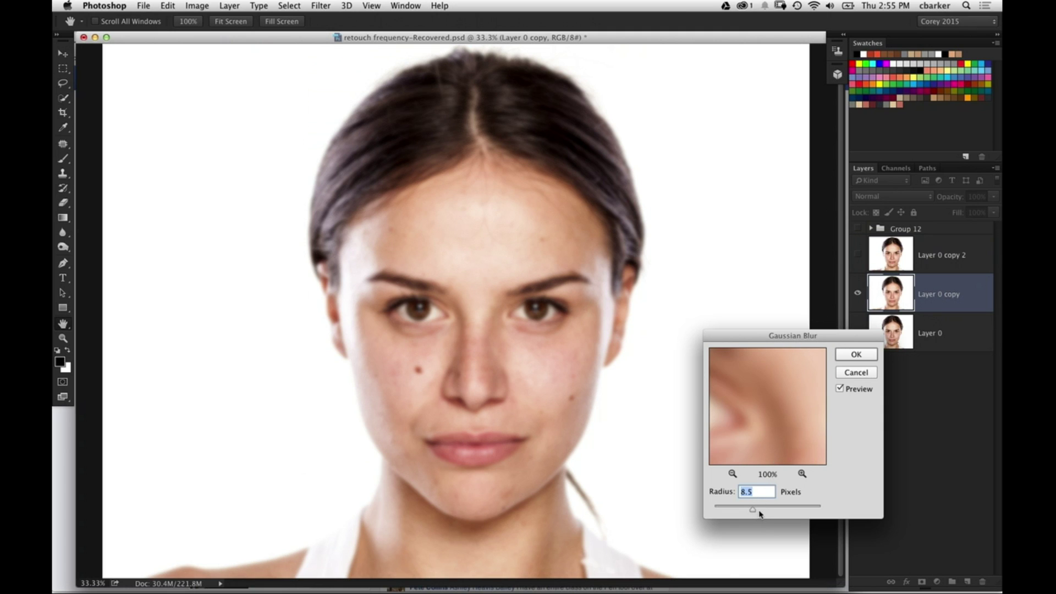
pyautogui.moveTo(760, 514); pyautogui.dragTo(768, 514)
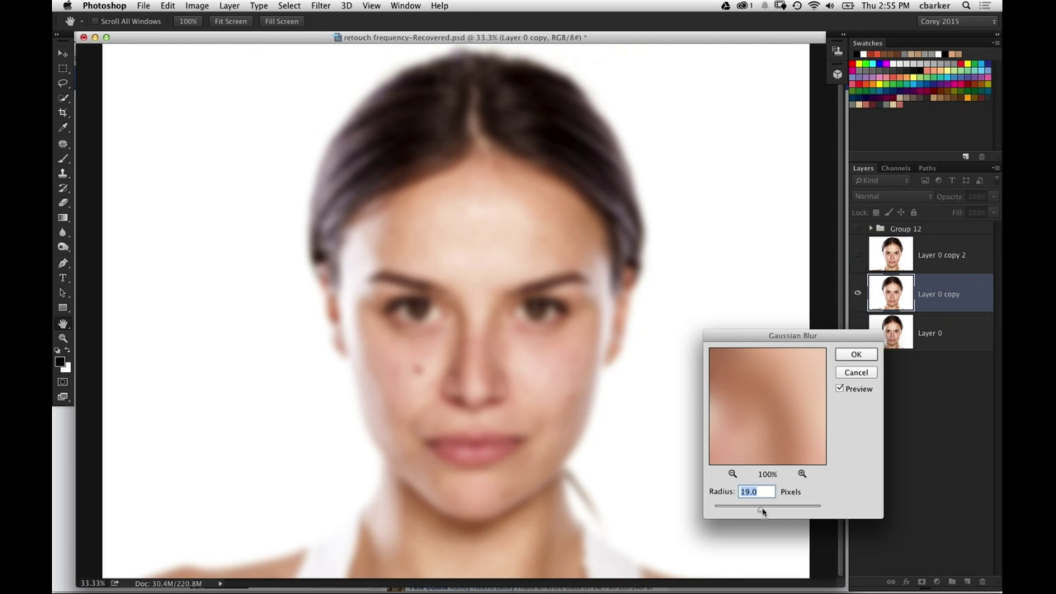
pyautogui.moveTo(764, 512); pyautogui.dragTo(763, 511)
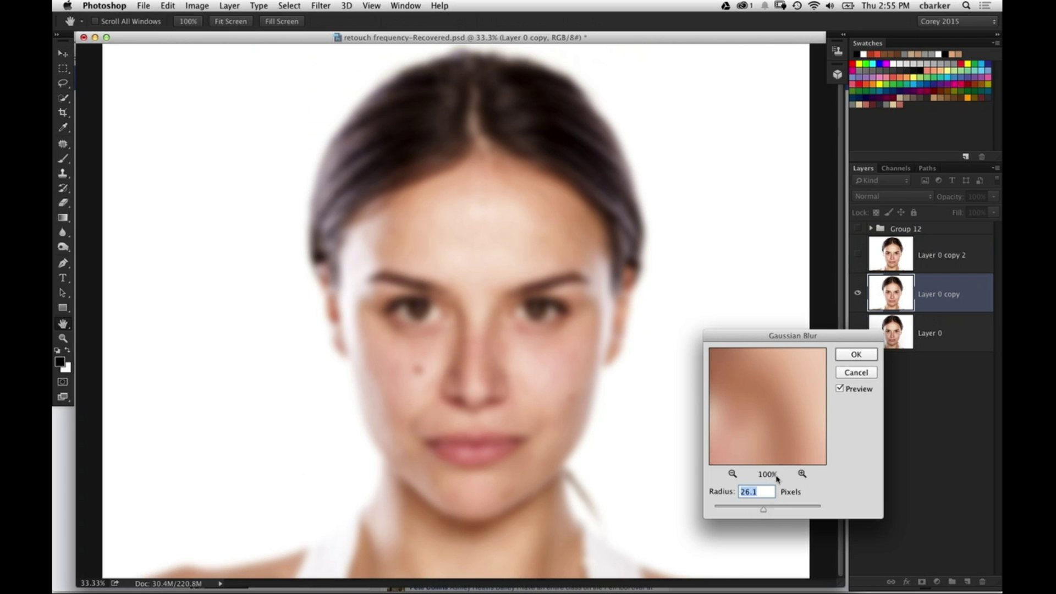
pyautogui.click(857, 355)
pyautogui.press('v')
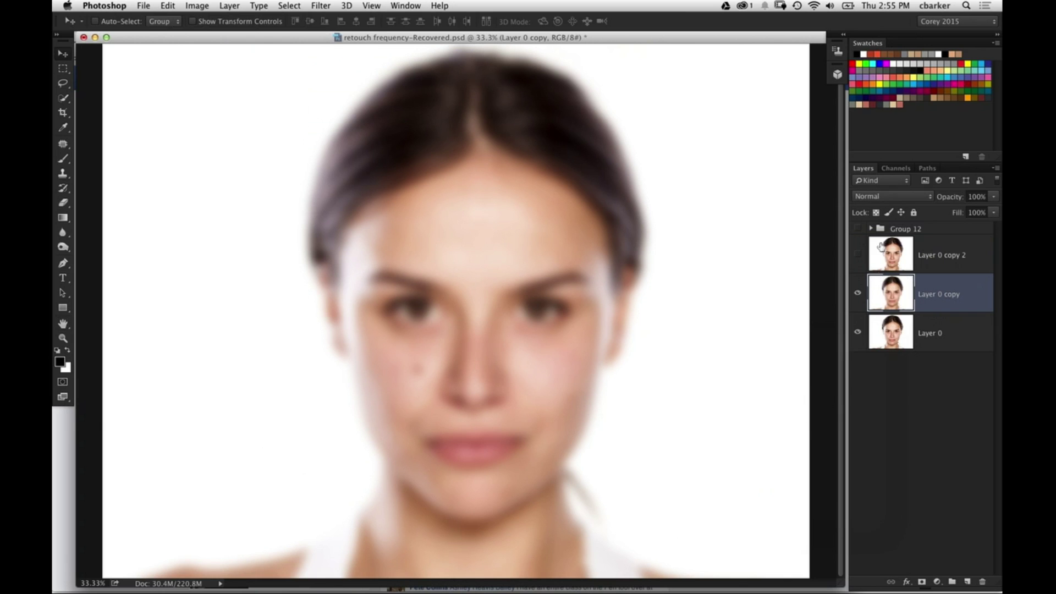
# Rename Layer 0 copy to low and Layer 0 copy 2 to high, and show high again
pyautogui.doubleClick(928, 292)
pyautogui.press('BackSpace')
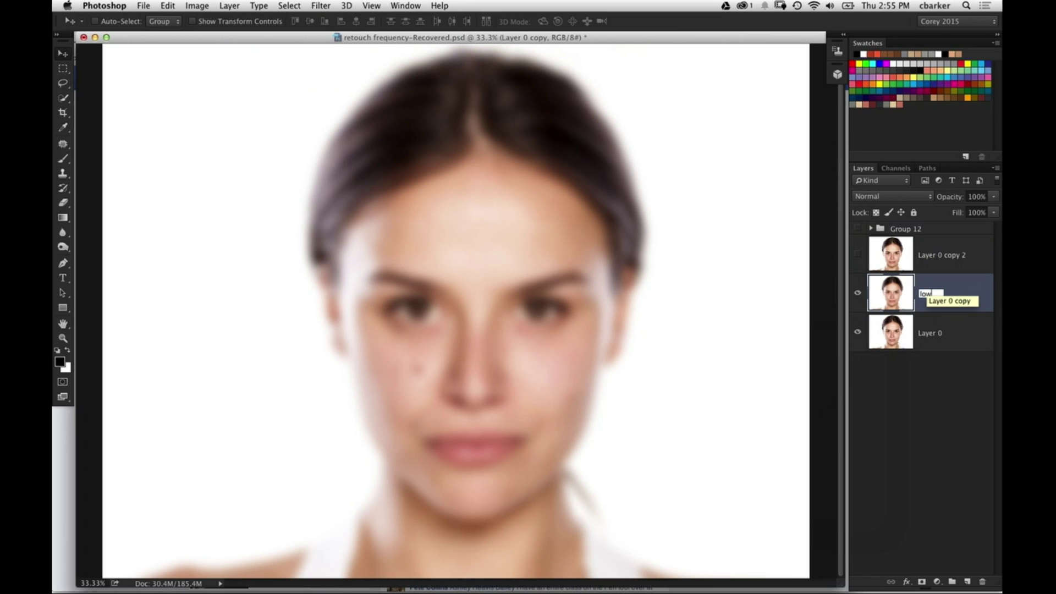
pyautogui.press('Return')
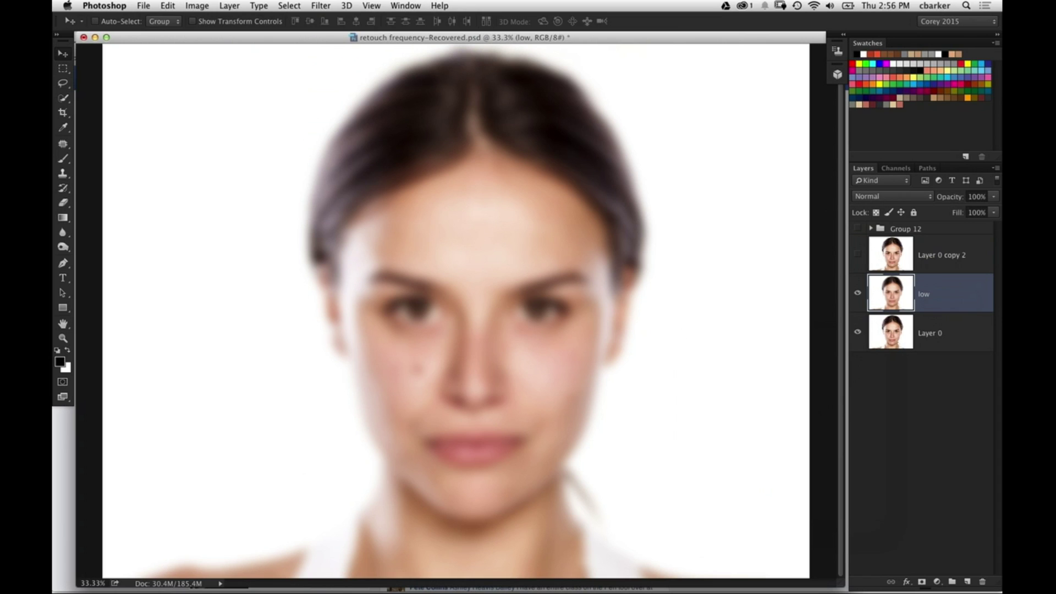
pyautogui.doubleClick(926, 269)
pyautogui.write('h')
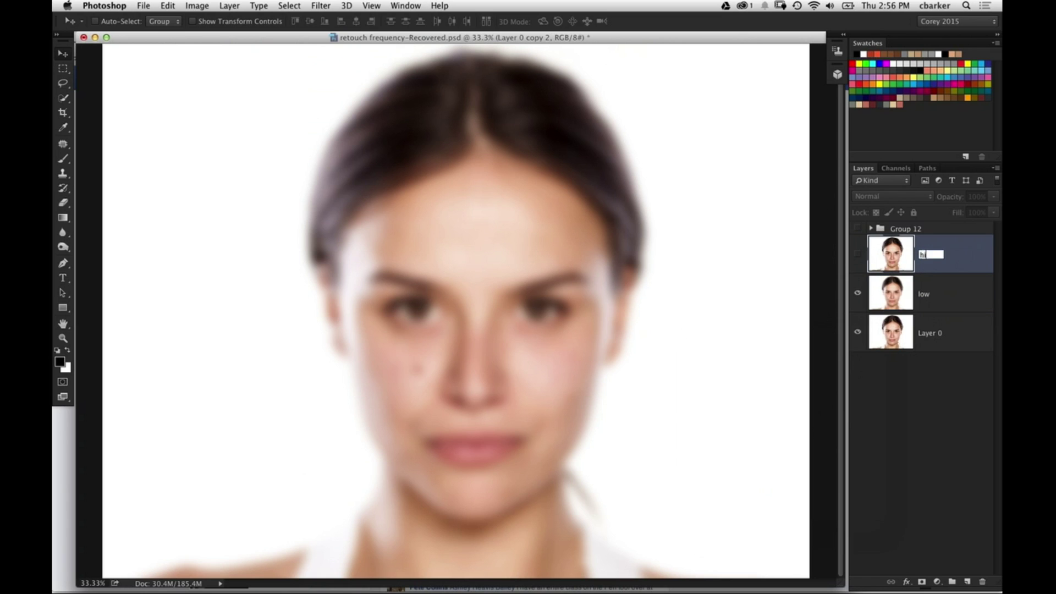
pyautogui.write('igh')
pyautogui.press('Return')
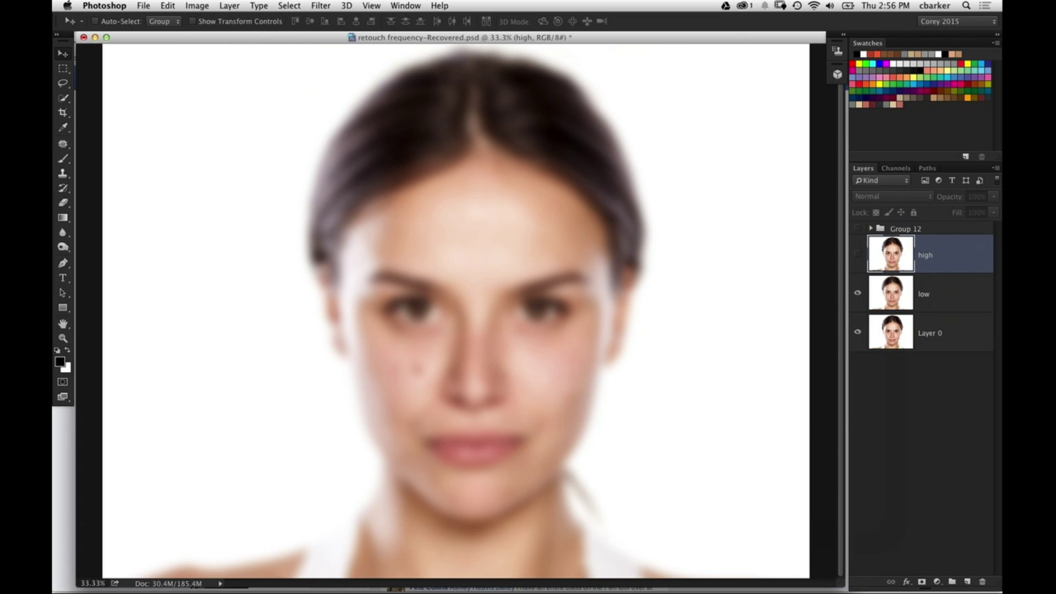
pyautogui.click(857, 256)
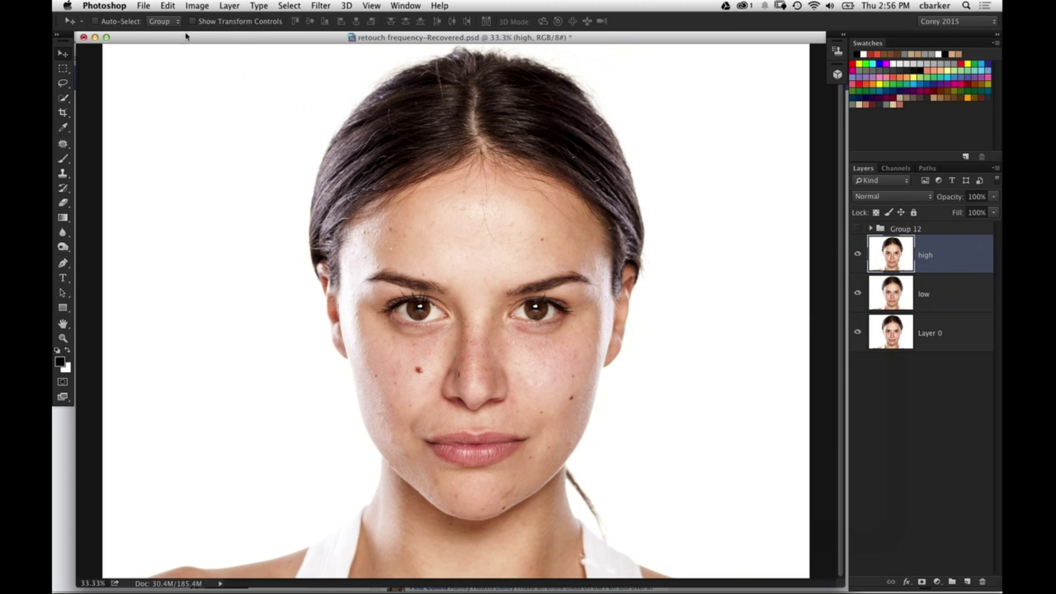
pyautogui.click(198, 7)
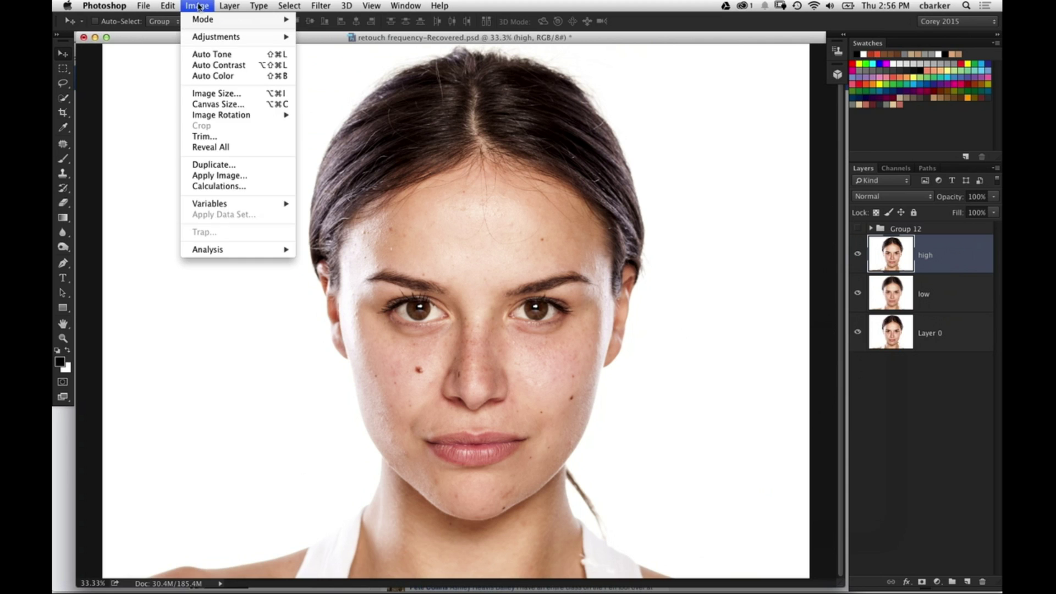
# Apply Image onto high using source layer low, Subtract blending, Scale 2 and Offset 128
pyautogui.click(245, 176)
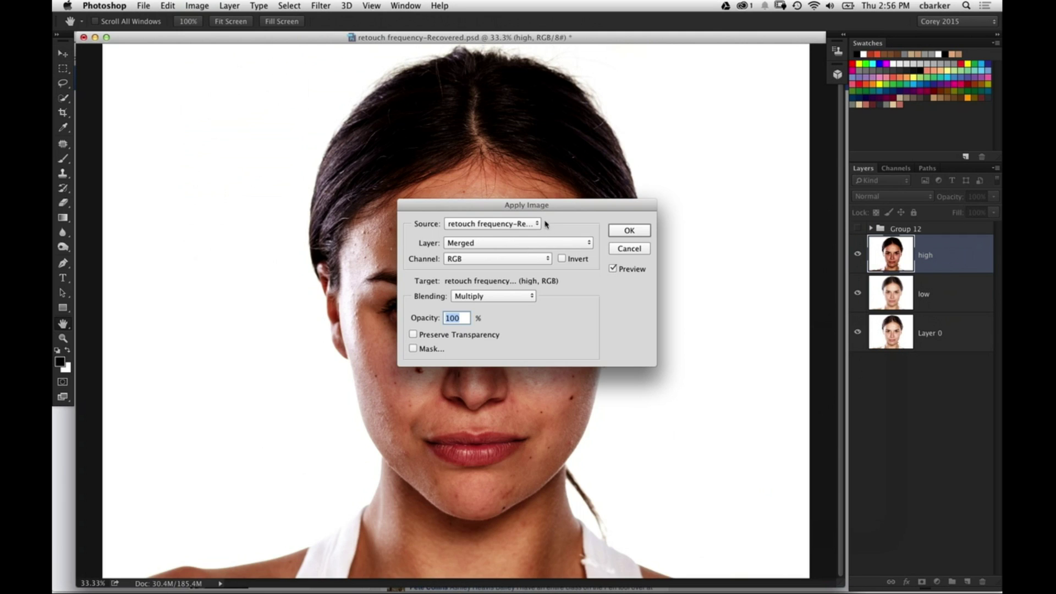
pyautogui.moveTo(582, 205); pyautogui.dragTo(579, 162)
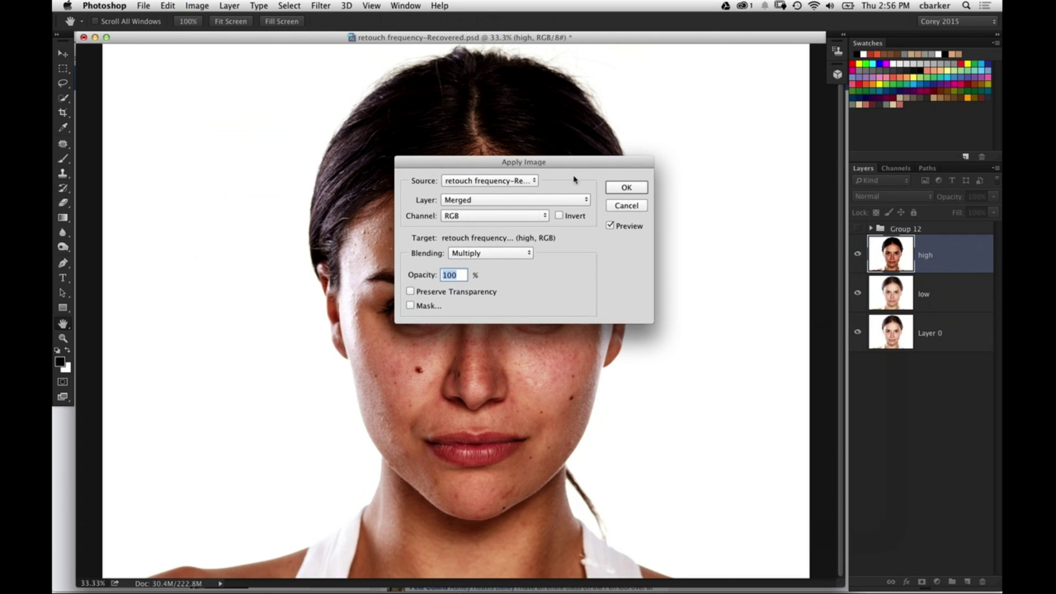
pyautogui.click(581, 208)
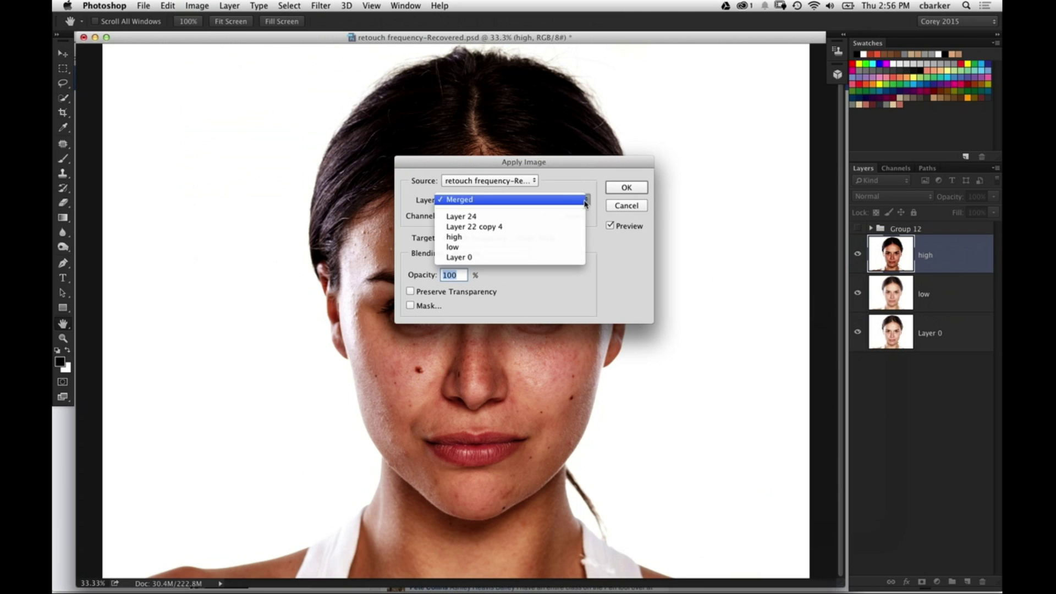
pyautogui.click(560, 253)
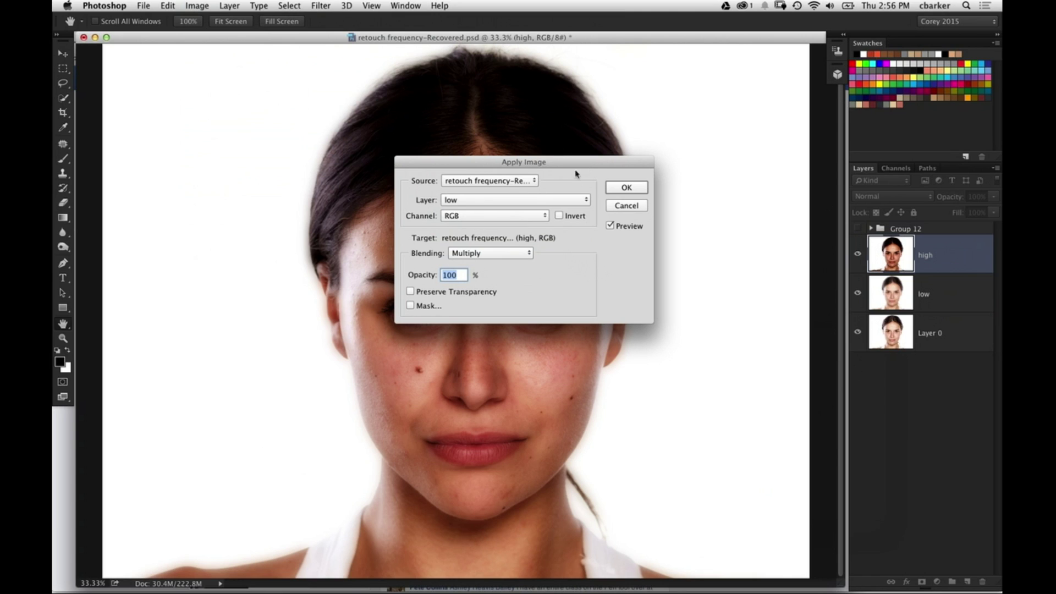
pyautogui.click(527, 256)
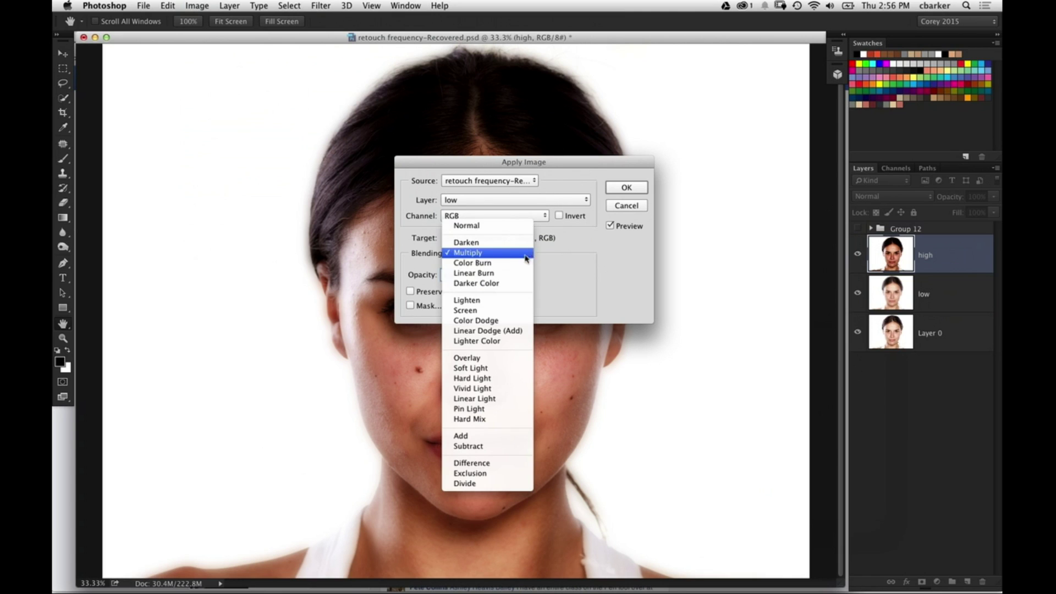
pyautogui.click(487, 447)
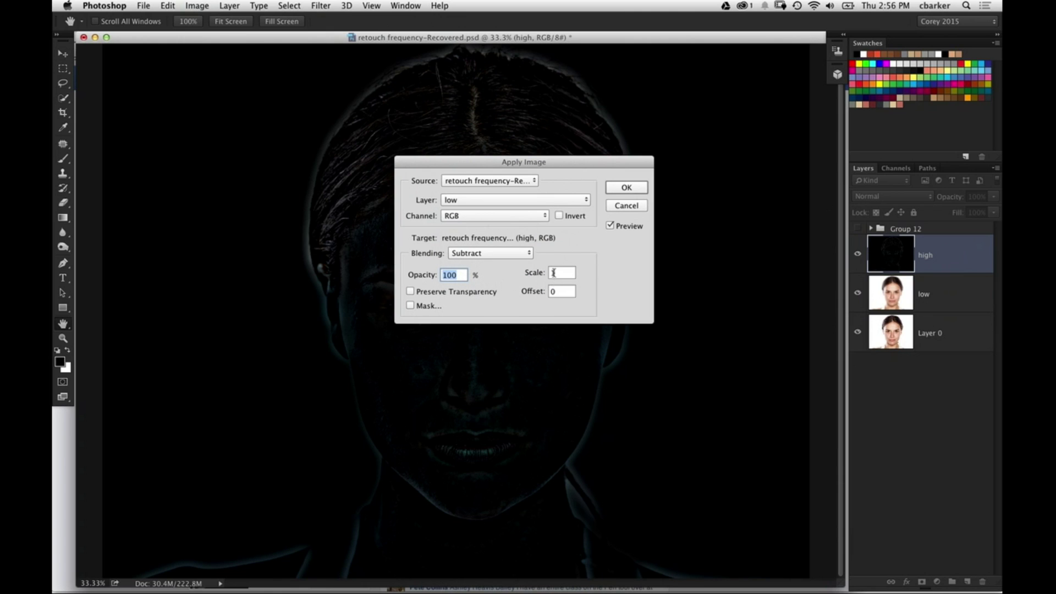
pyautogui.doubleClick(558, 274)
pyautogui.write('2')
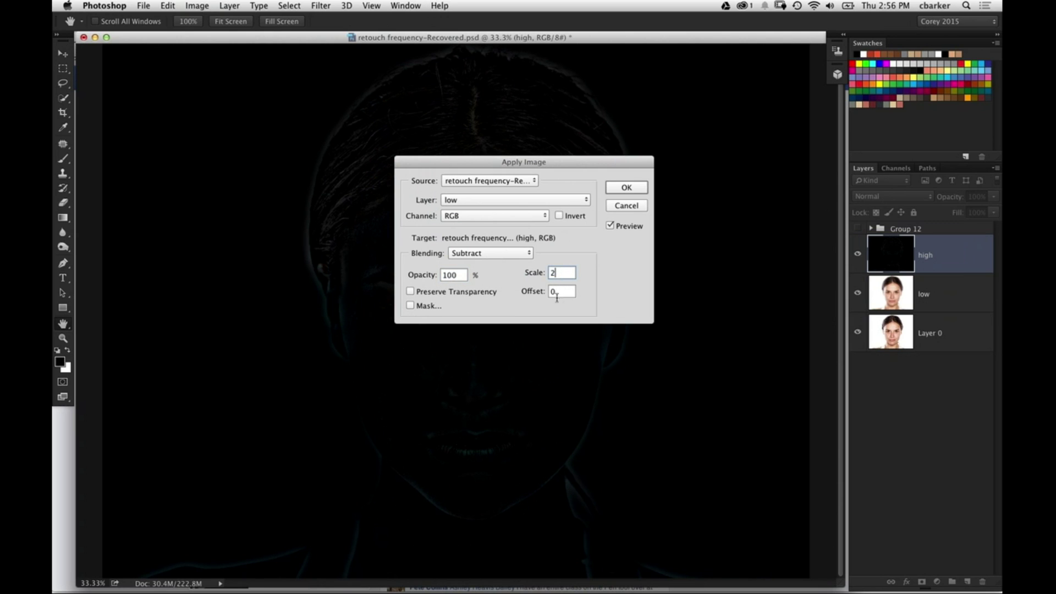
pyautogui.doubleClick(555, 291)
pyautogui.write('128')
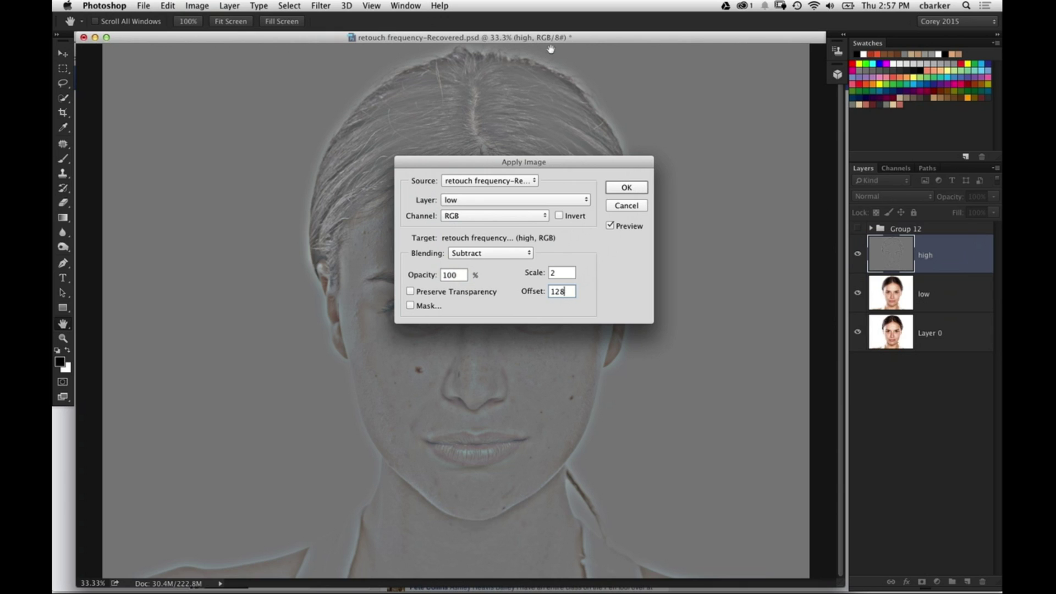
pyautogui.click(632, 190)
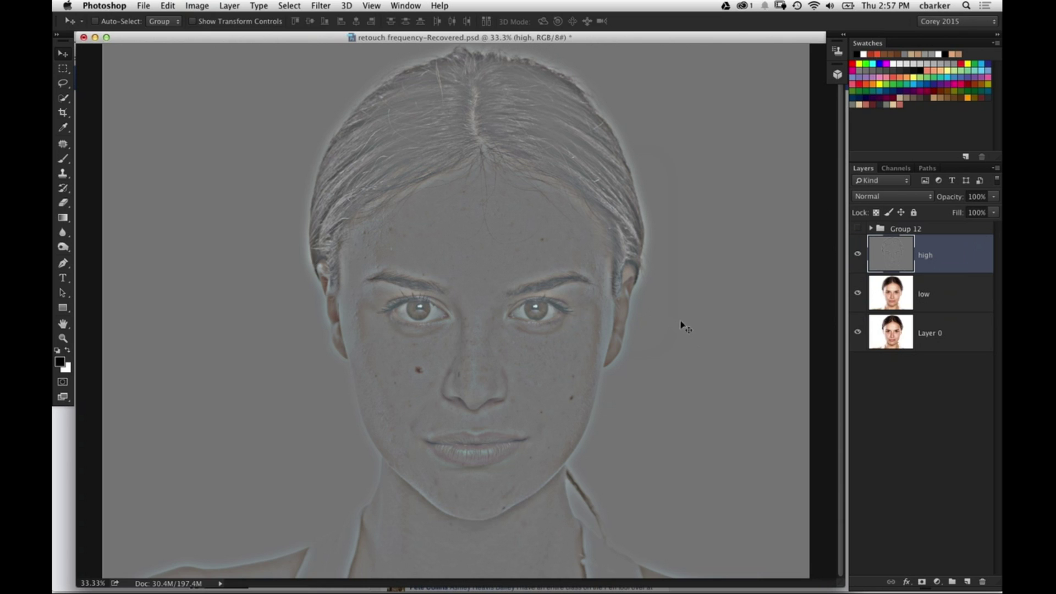
# Set the high layer to Linear Light and group high with low into Group 13
pyautogui.click(915, 199)
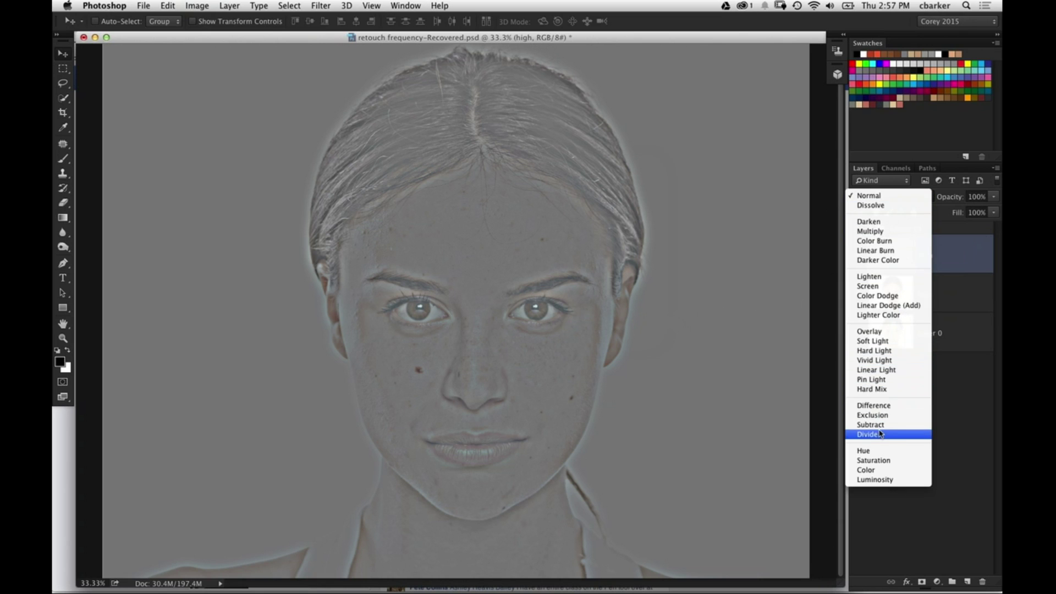
pyautogui.click(885, 370)
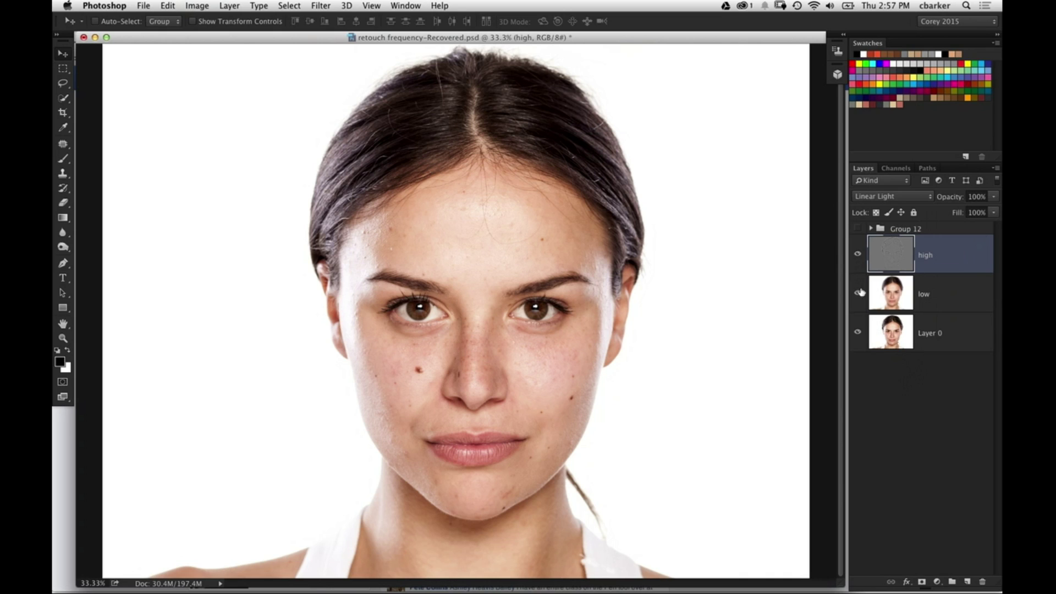
pyautogui.keyDown('shift'); pyautogui.click(952, 294); pyautogui.keyUp('shift')
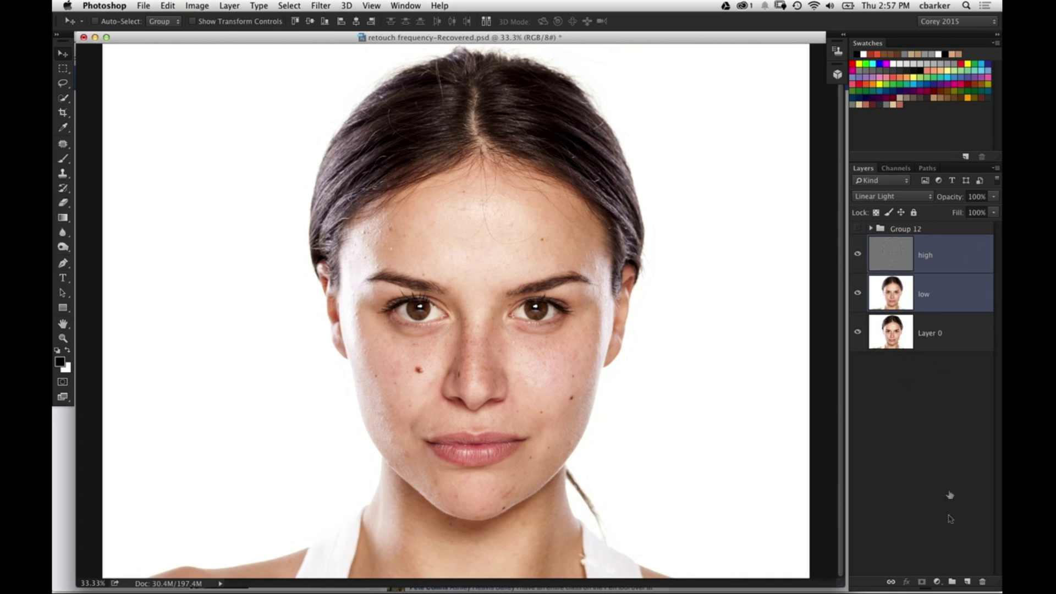
pyautogui.click(951, 582)
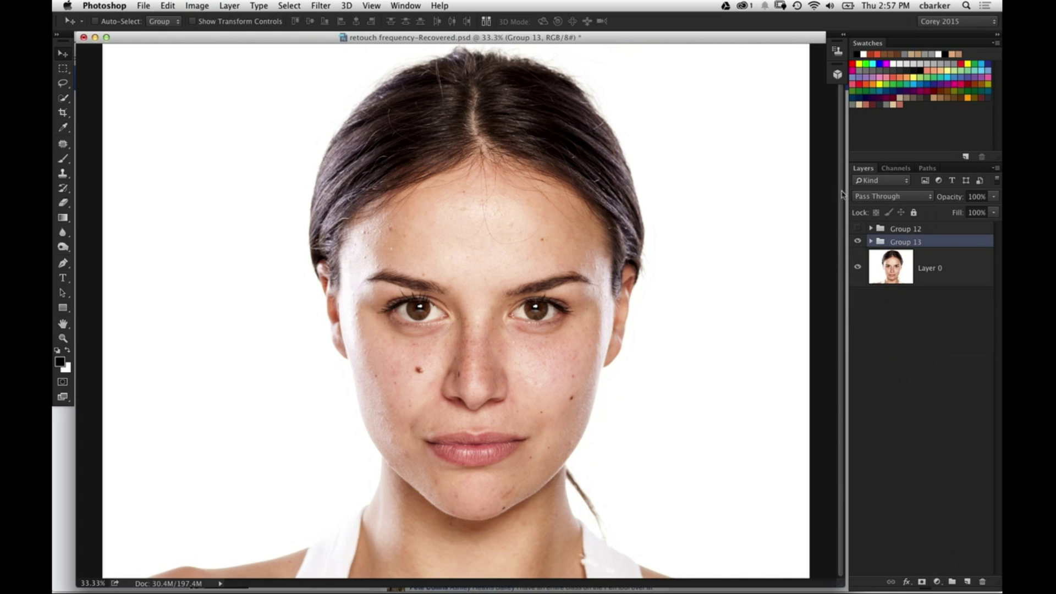
# Toggle Group 13 off and on to compare, then expand it and select the low layer
pyautogui.click(857, 243)
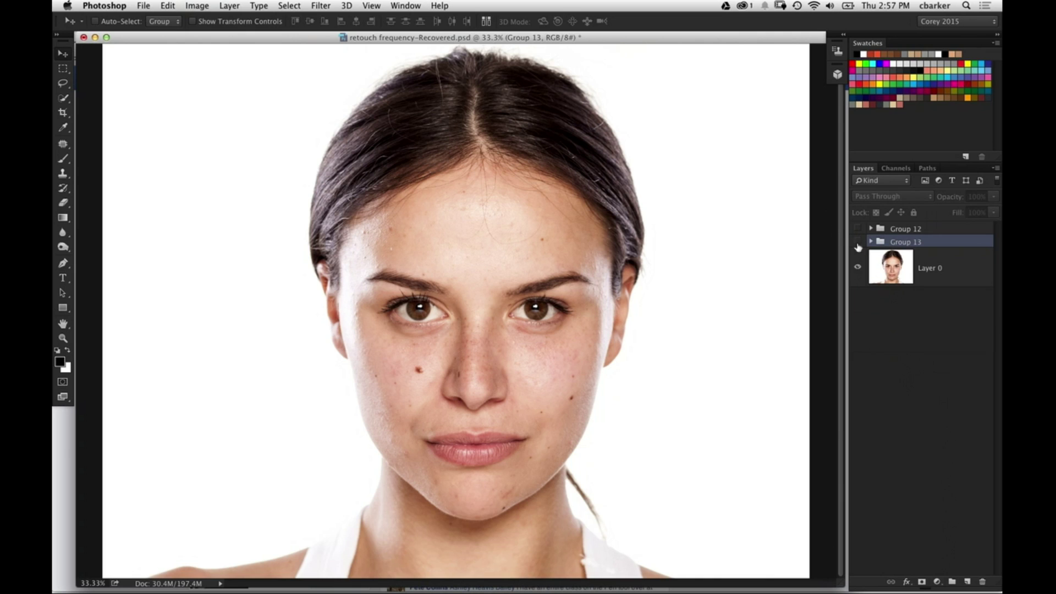
pyautogui.click(858, 244)
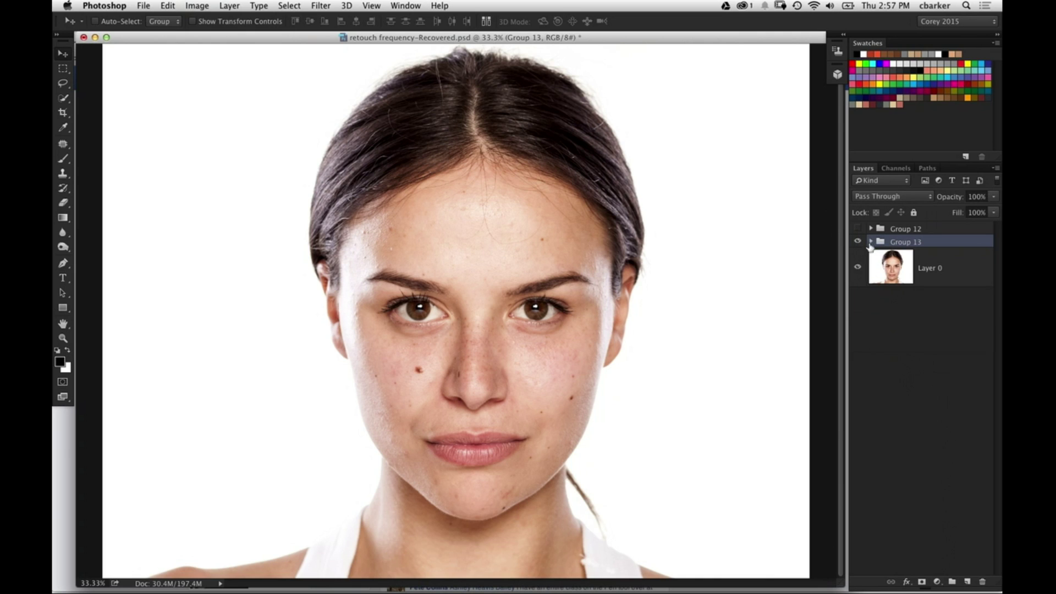
pyautogui.click(870, 242)
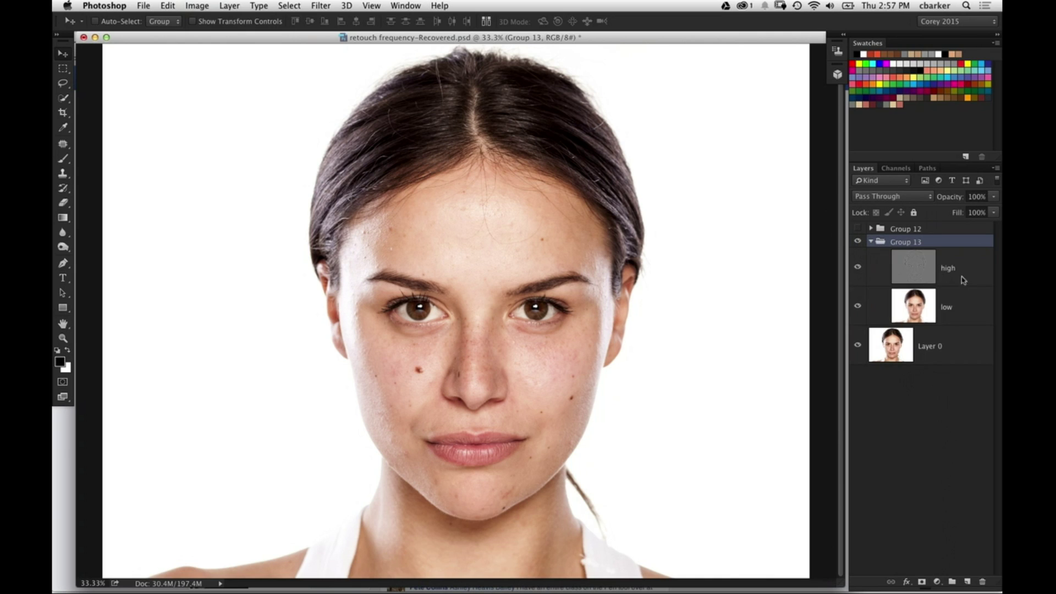
pyautogui.click(935, 311)
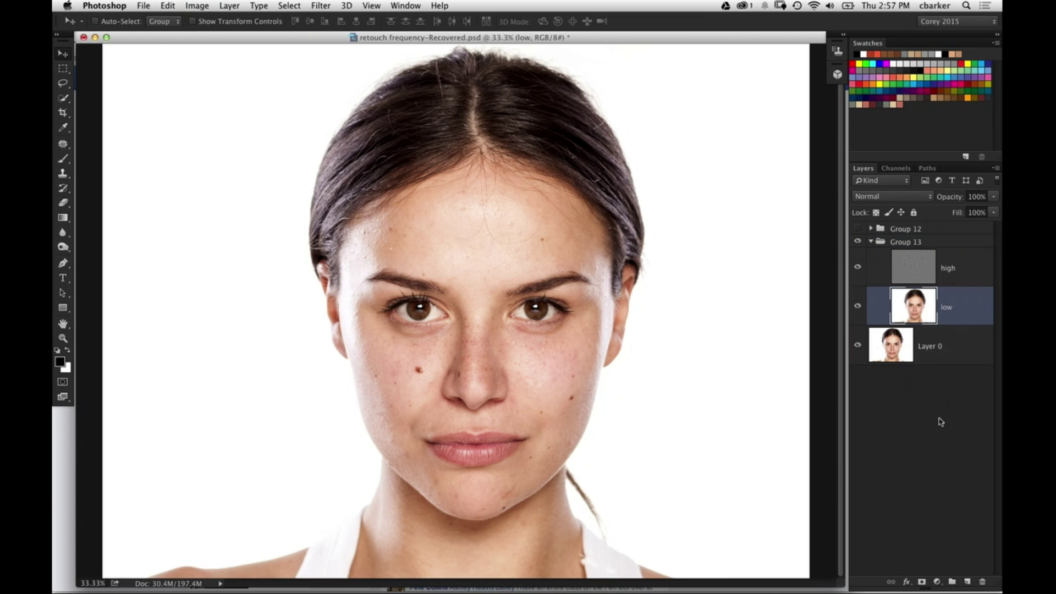
pyautogui.click(966, 581)
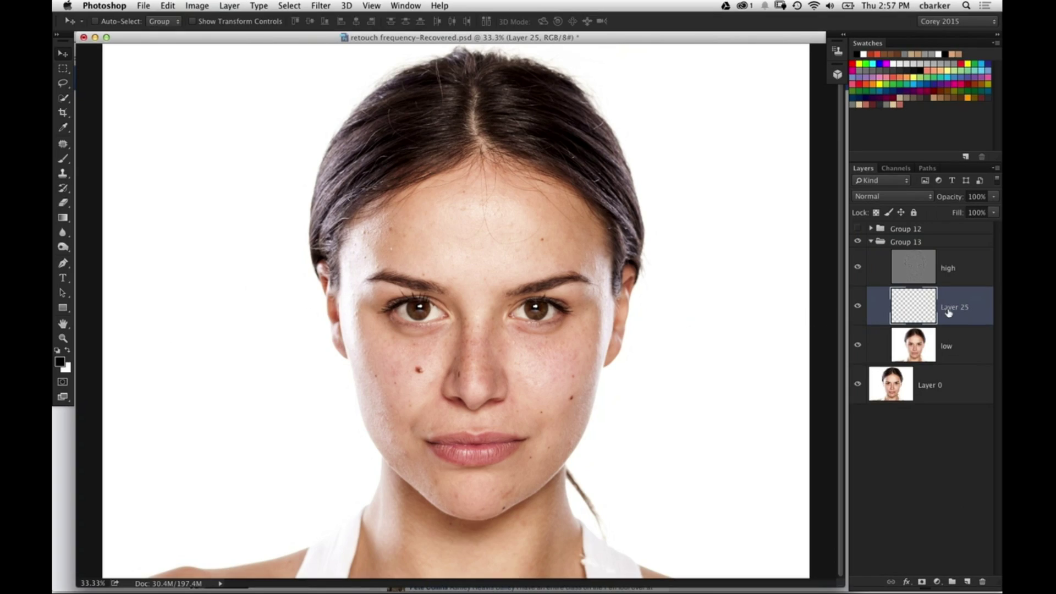
# Select the Brush tool with a soft round brush preset
pyautogui.click(65, 159)
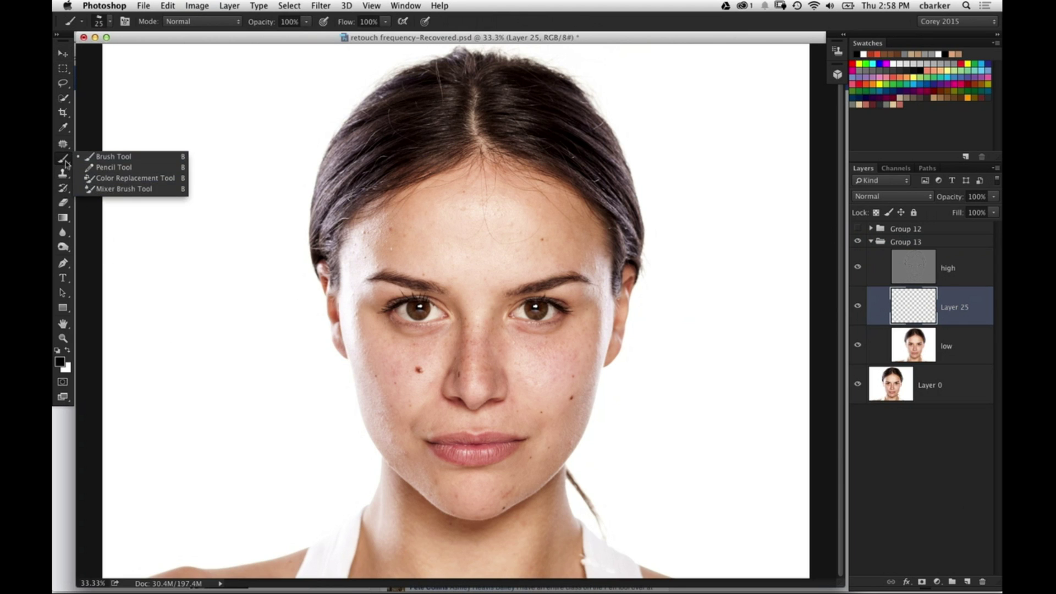
pyautogui.click(82, 154)
pyautogui.click(109, 22)
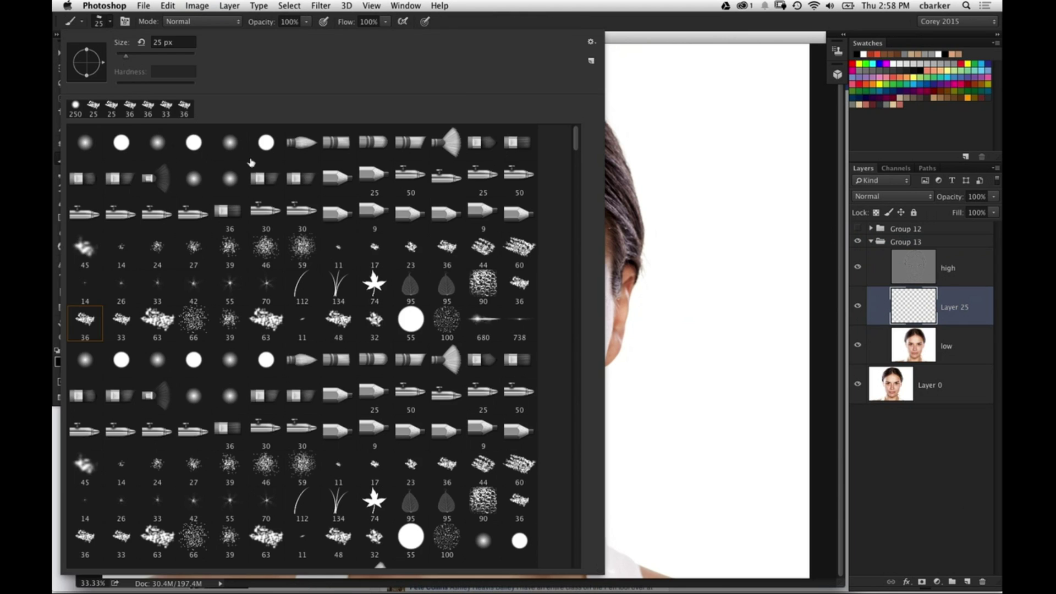
pyautogui.click(230, 142)
pyautogui.press('Return')
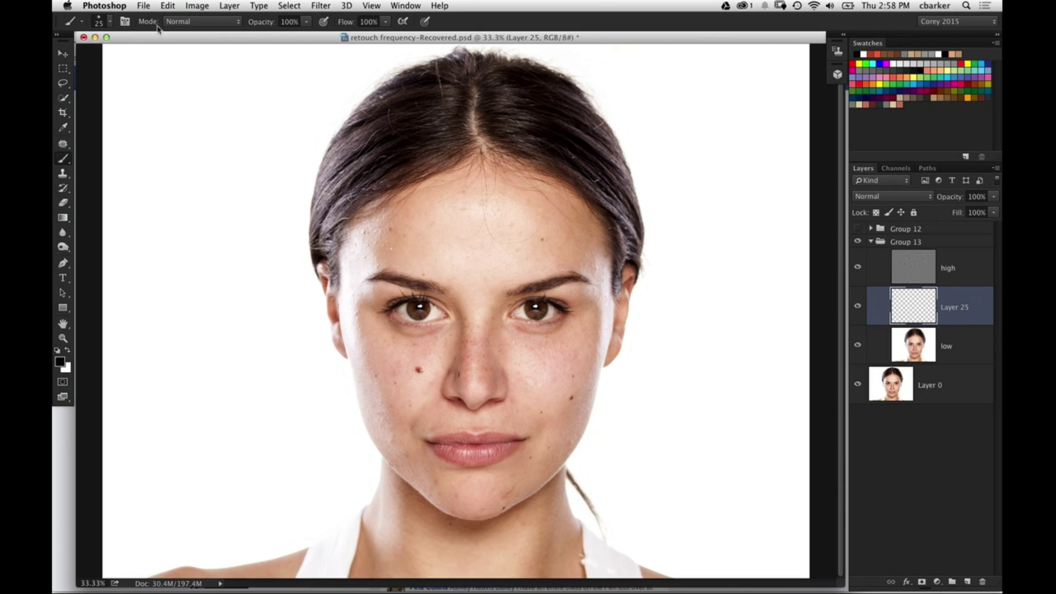
# Set the brush spacing to 1% and enlarge the brush to 400 px
pyautogui.click(125, 21)
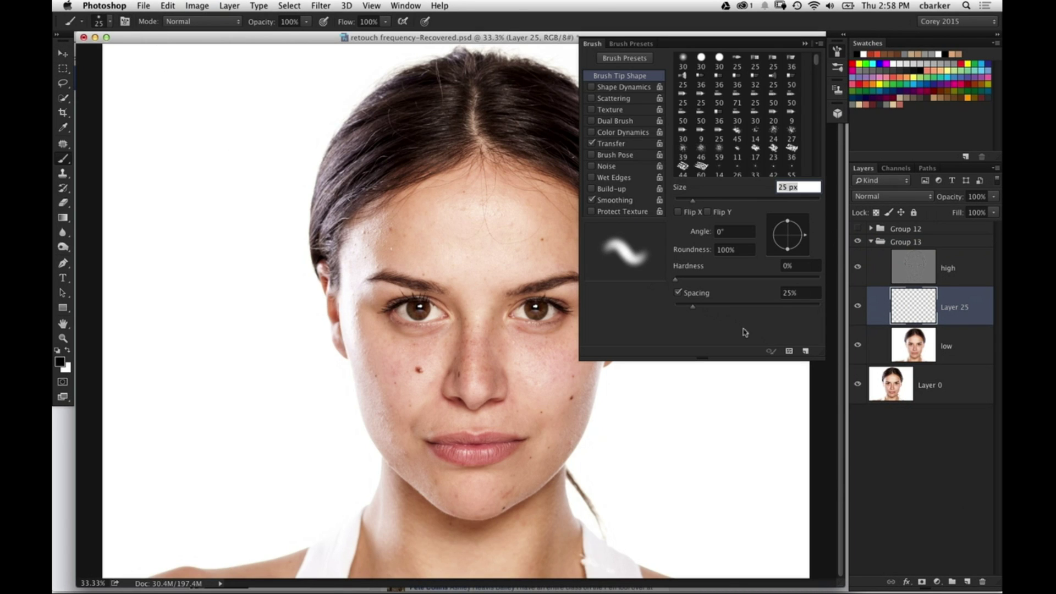
pyautogui.moveTo(682, 308); pyautogui.dragTo(674, 307)
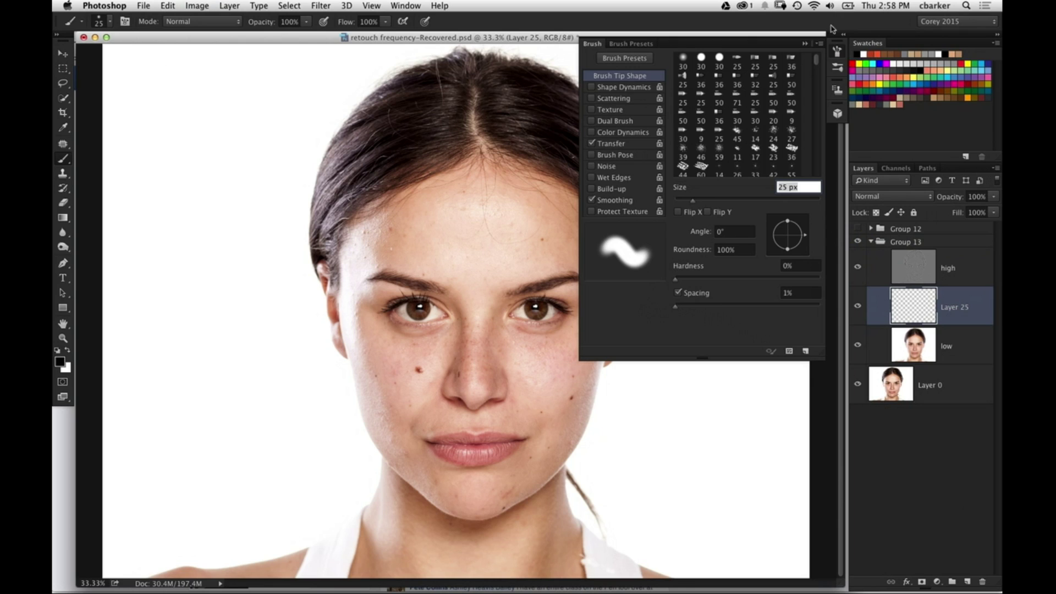
pyautogui.click(804, 44)
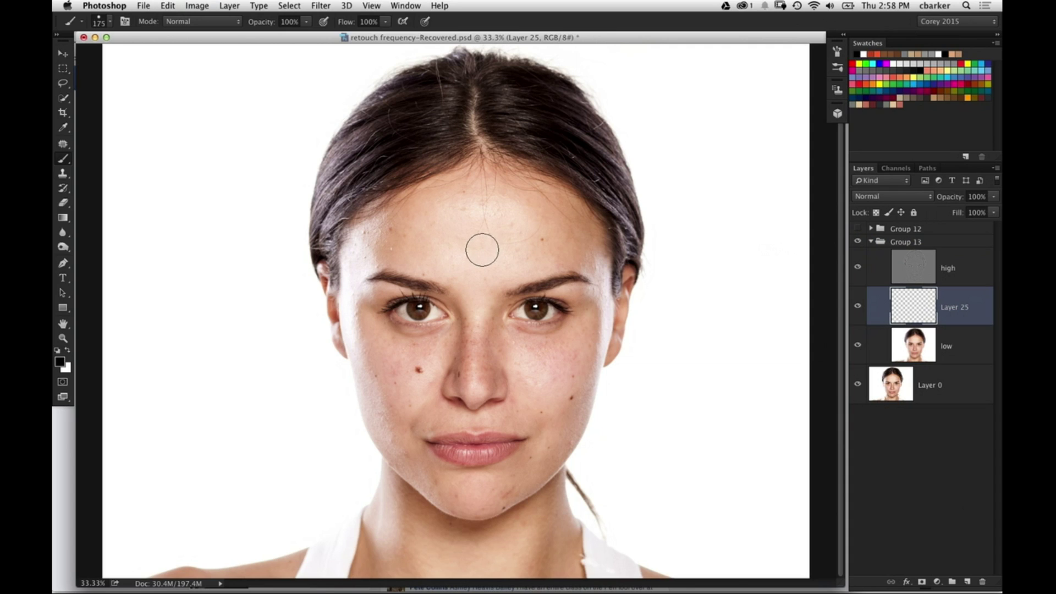
pyautogui.press(']')
pyautogui.press(']')
pyautogui.press(']')
pyautogui.press(']')
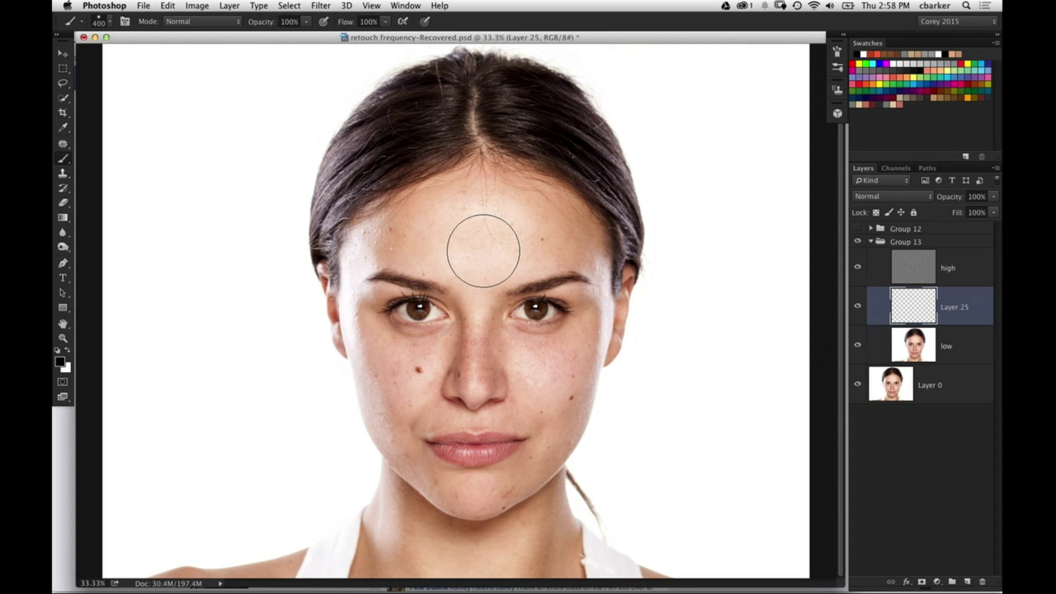
pyautogui.hotkey('shift', '[')
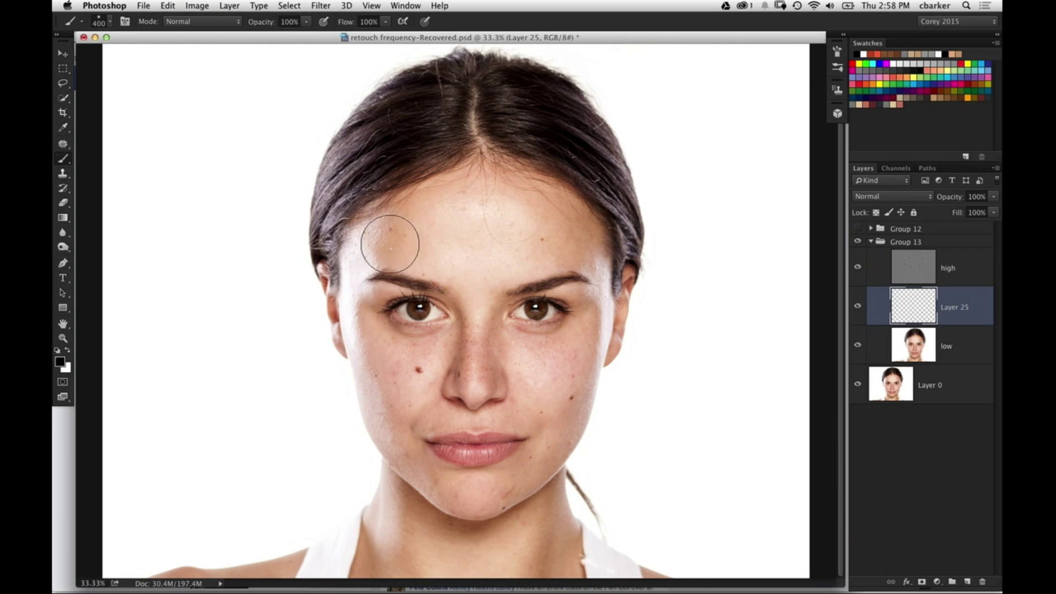
# Sample forehead skin tone, paint test strokes on the forehead, set 30% opacity and undo the last stroke
pyautogui.keyDown('alt'); pyautogui.click(451, 241); pyautogui.keyUp('alt')
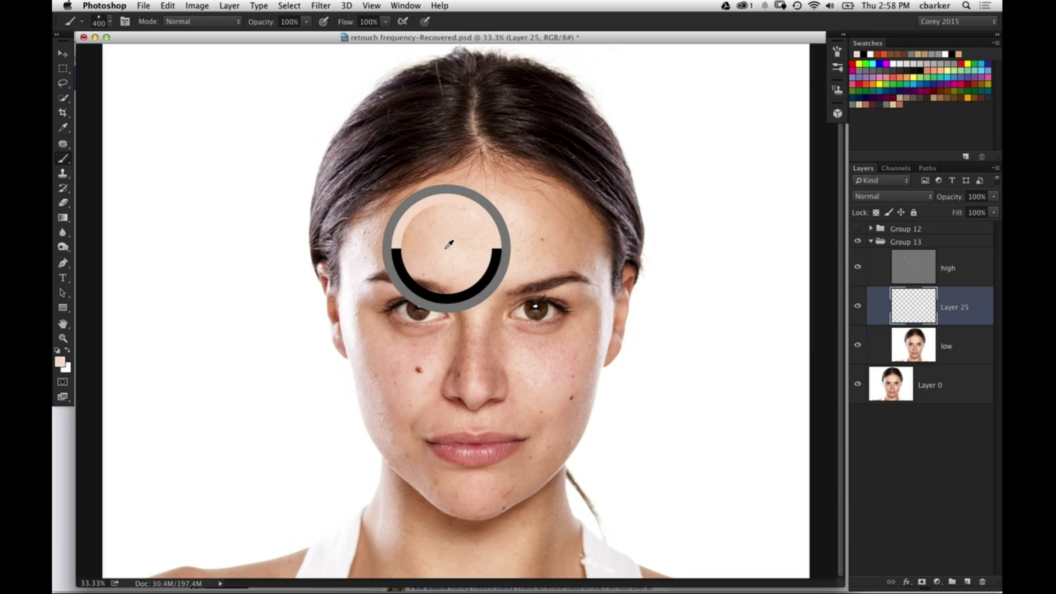
pyautogui.moveTo(407, 246)
pyautogui.mouseDown()
pyautogui.moveTo(405, 236)
pyautogui.moveTo(391, 242)
pyautogui.moveTo(421, 240)
pyautogui.mouseUp()
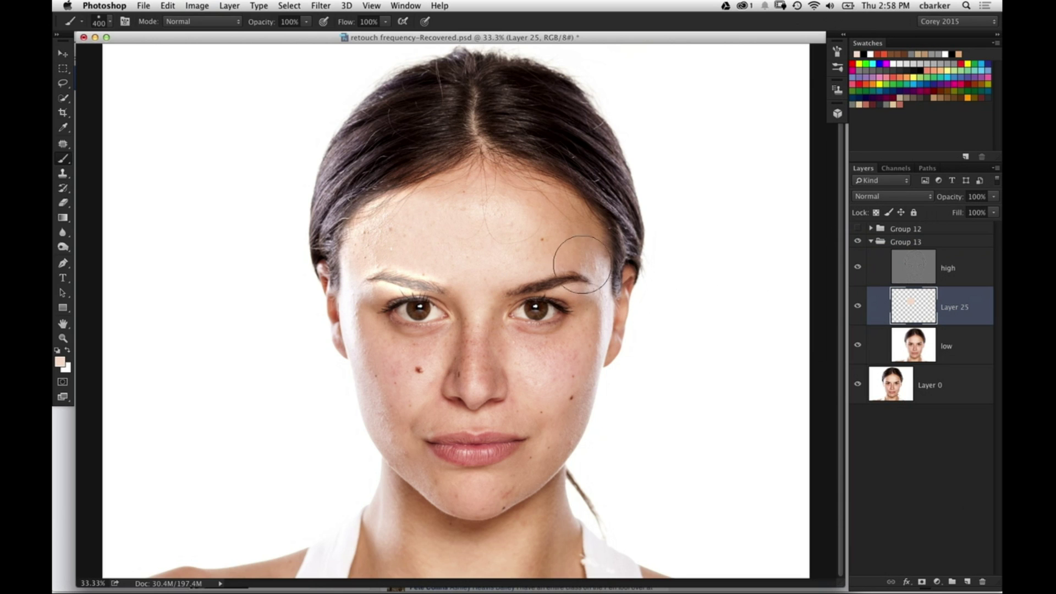
pyautogui.moveTo(563, 229); pyautogui.dragTo(559, 245)
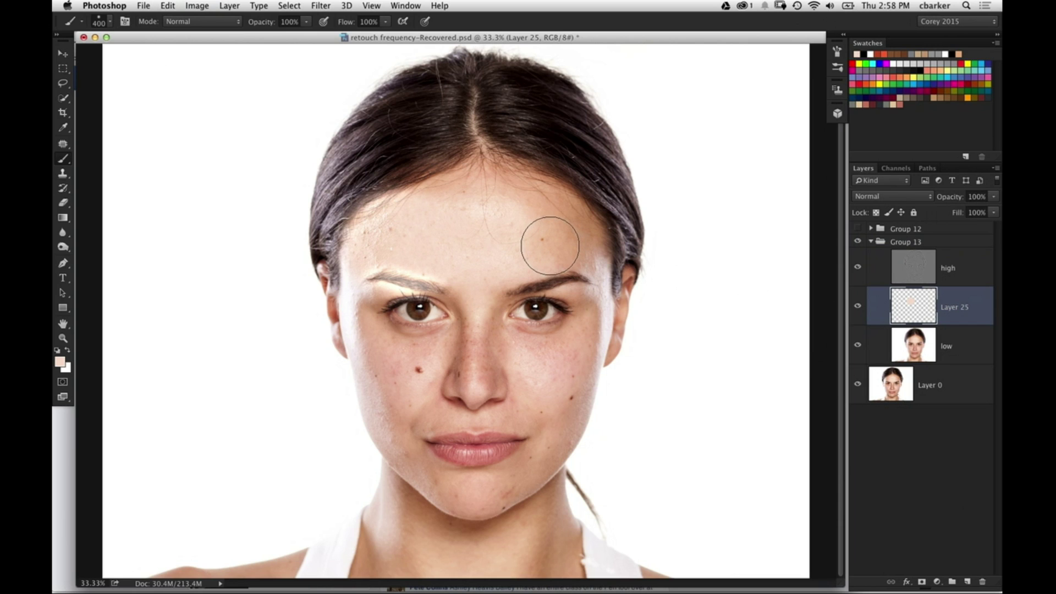
pyautogui.press('3')
pyautogui.press('super+z')
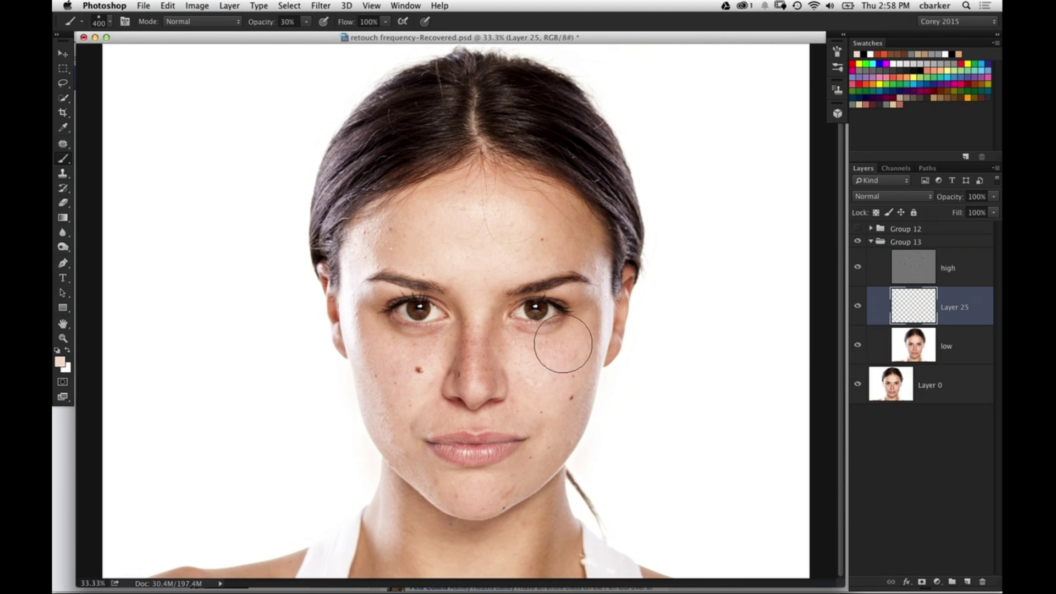
# Paint soft skin tone around the mouth, along the nose and across the cheeks with a smaller brush
pyautogui.moveTo(512, 409)
pyautogui.mouseDown()
pyautogui.moveTo(497, 448)
pyautogui.moveTo(470, 442)
pyautogui.moveTo(479, 446)
pyautogui.moveTo(496, 400)
pyautogui.moveTo(497, 364)
pyautogui.moveTo(456, 349)
pyautogui.mouseUp()
pyautogui.press('[')
pyautogui.press('[')
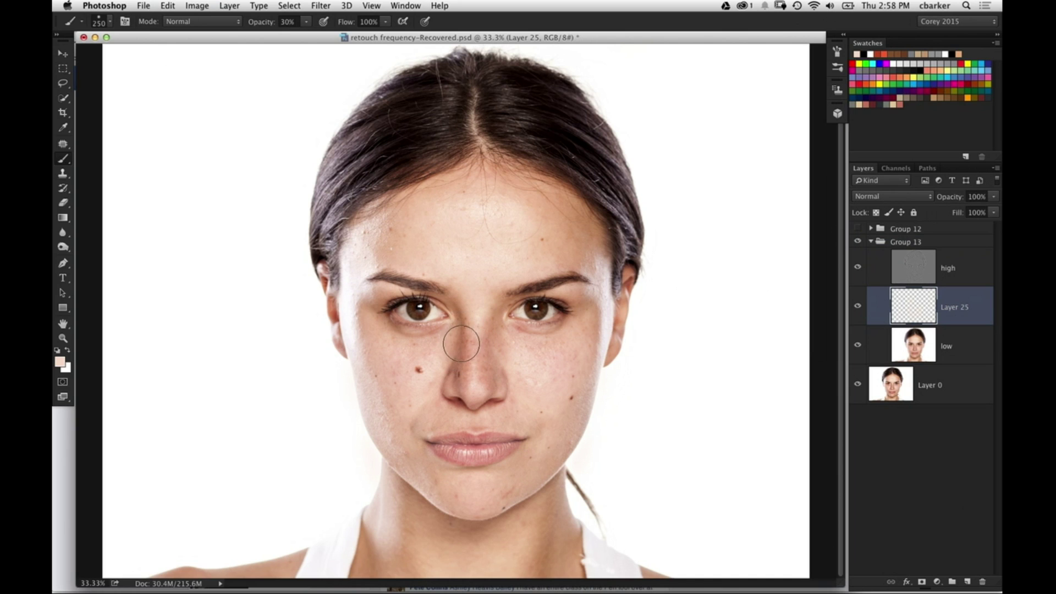
pyautogui.moveTo(447, 351)
pyautogui.mouseDown()
pyautogui.moveTo(450, 303)
pyautogui.moveTo(478, 304)
pyautogui.moveTo(506, 350)
pyautogui.moveTo(501, 322)
pyautogui.moveTo(532, 361)
pyautogui.moveTo(450, 334)
pyautogui.moveTo(453, 384)
pyautogui.moveTo(505, 349)
pyautogui.moveTo(504, 379)
pyautogui.moveTo(443, 286)
pyautogui.mouseUp()
pyautogui.moveTo(374, 301)
pyautogui.mouseDown()
pyautogui.moveTo(414, 348)
pyautogui.moveTo(595, 309)
pyautogui.moveTo(555, 255)
pyautogui.moveTo(574, 262)
pyautogui.moveTo(559, 229)
pyautogui.moveTo(584, 248)
pyautogui.moveTo(584, 348)
pyautogui.mouseUp()
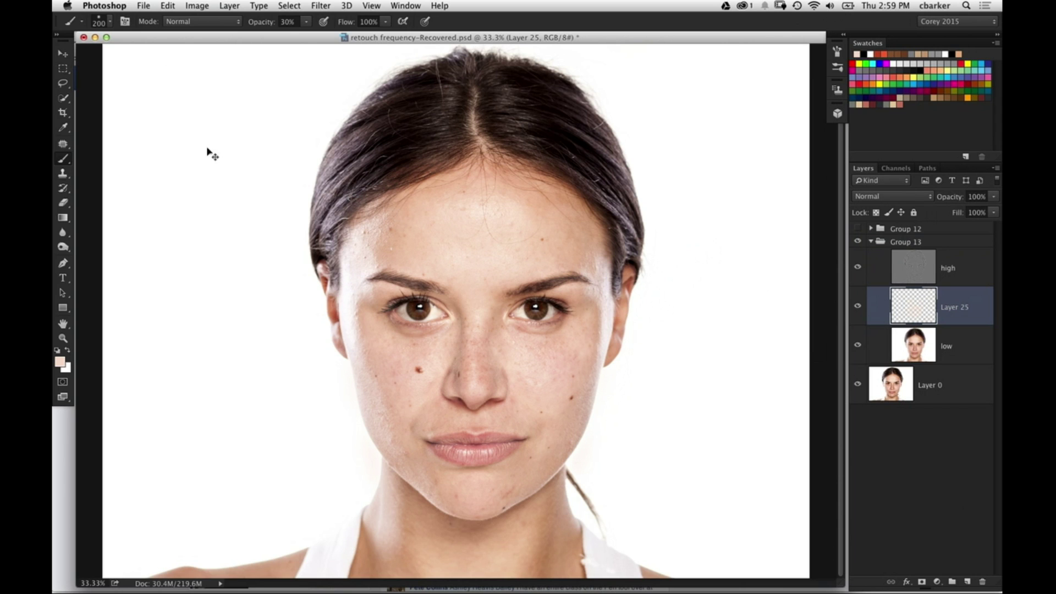
# Soften Layer 25's painted skin-tone strokes with a 7.6-pixel Gaussian Blur
pyautogui.click(319, 6)
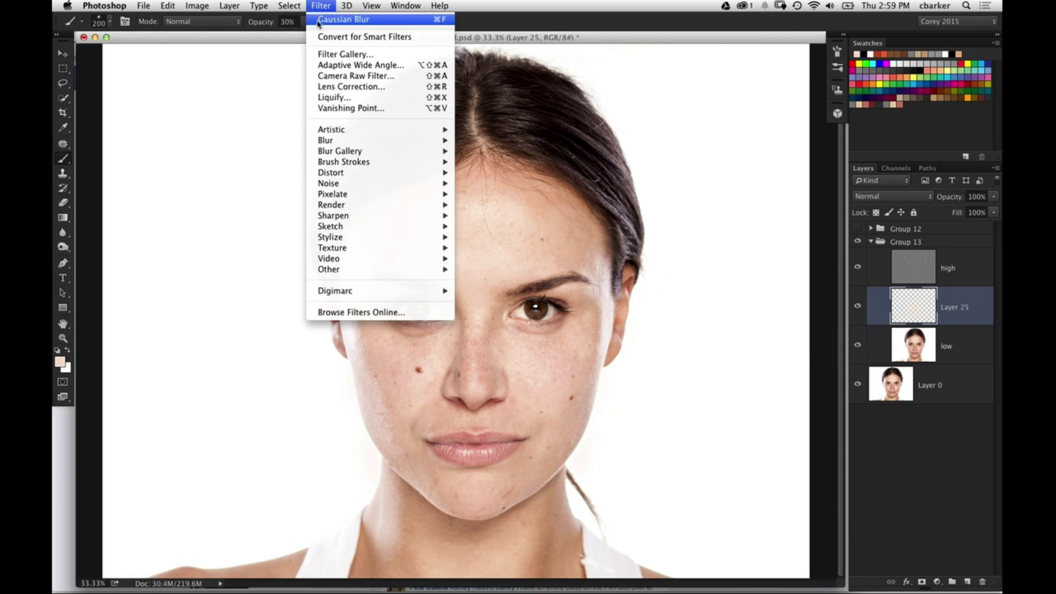
pyautogui.moveTo(347, 144)
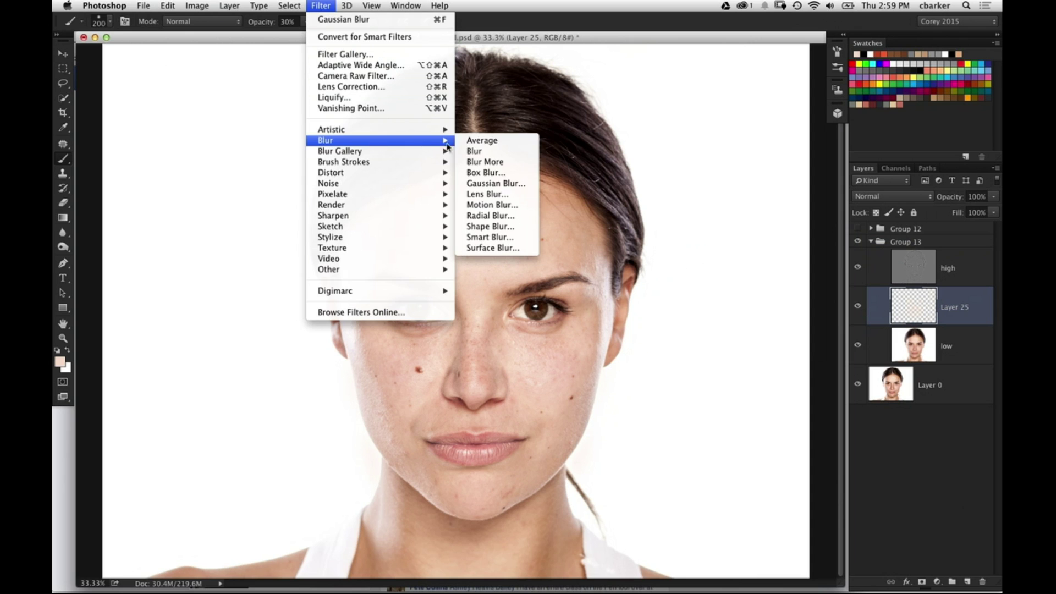
pyautogui.click(503, 185)
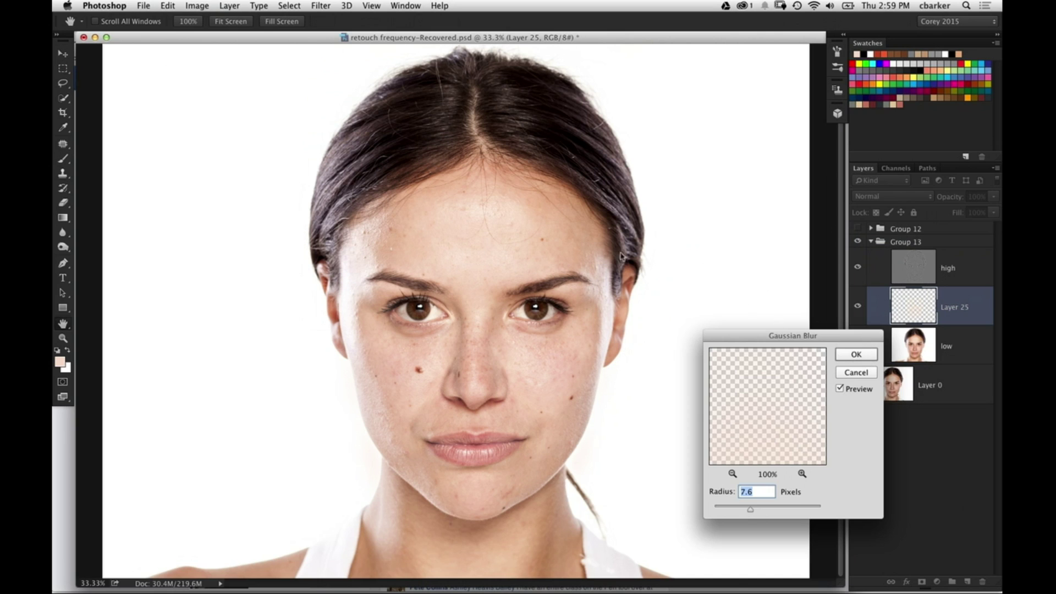
pyautogui.press('Return')
pyautogui.press('b')
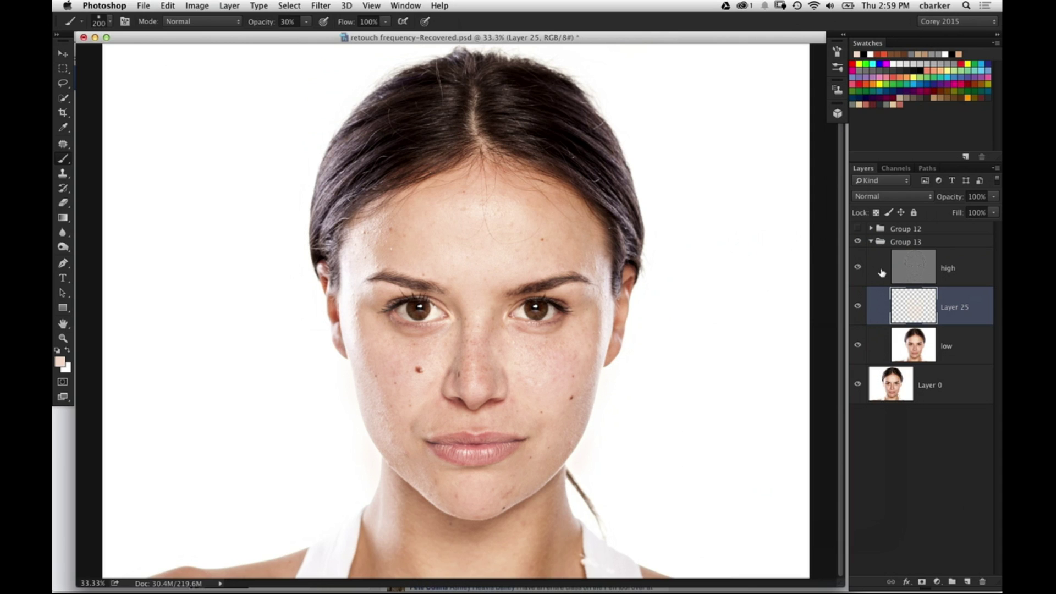
pyautogui.click(934, 272)
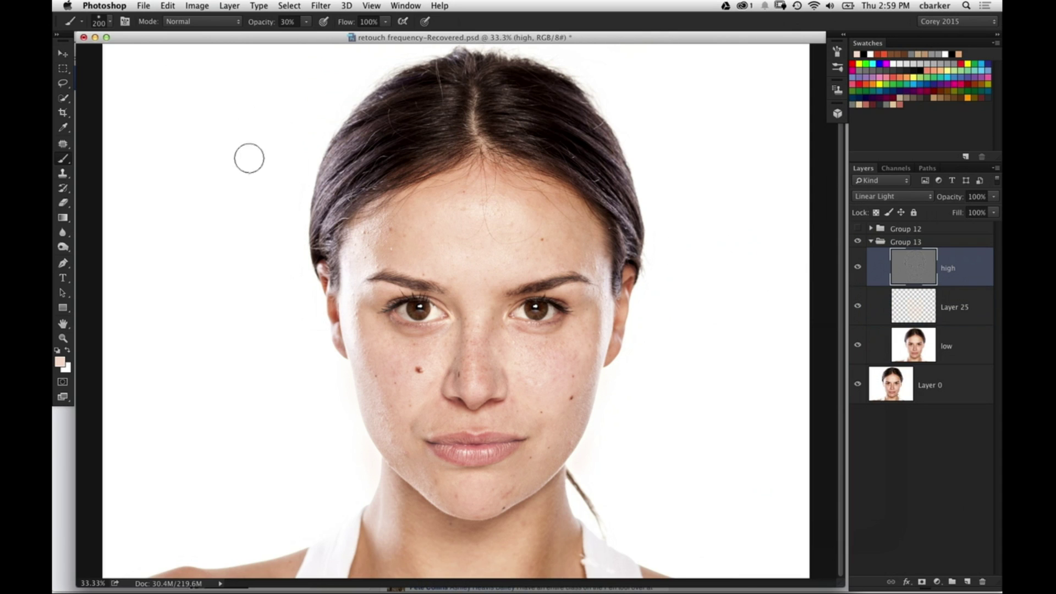
# Zoom to 100% and scroll to inspect the forehead skin
pyautogui.press('super+1')
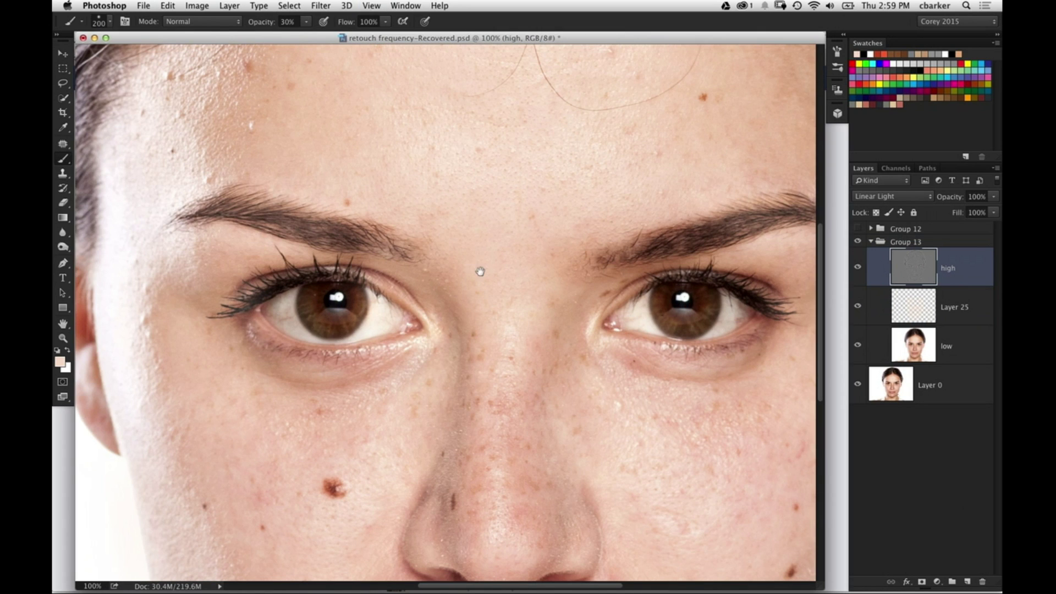
pyautogui.scroll(-5, 443, 196)
pyautogui.hscroll(2, 443, 195)
pyautogui.scroll(10, 444, 169)
pyautogui.hscroll(3, 444, 169)
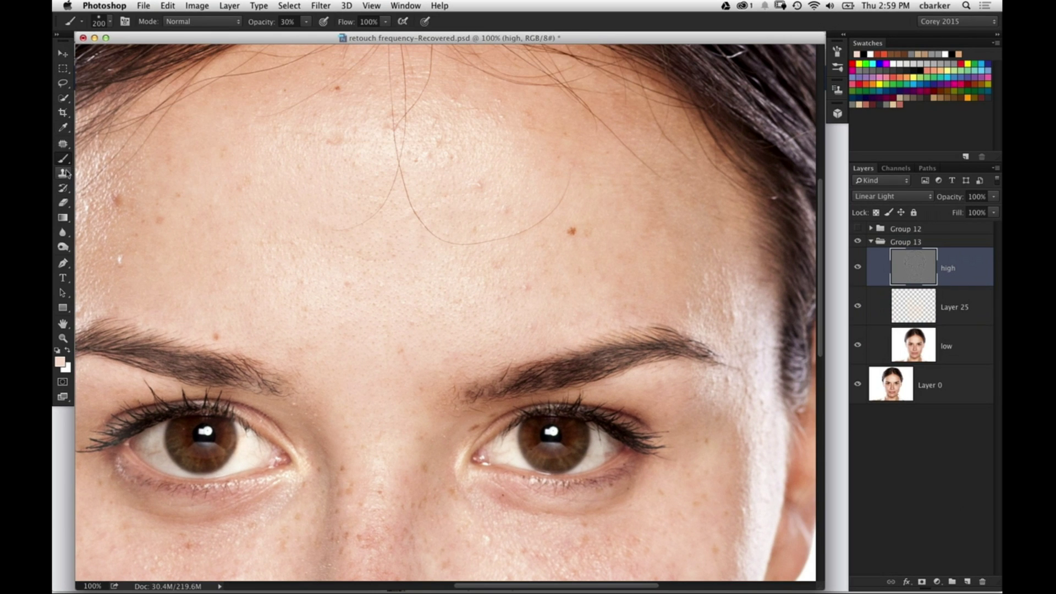
# Pick the Spot Healing Brush, work across the forehead, then zoom back out to the whole portrait
pyautogui.click(63, 143)
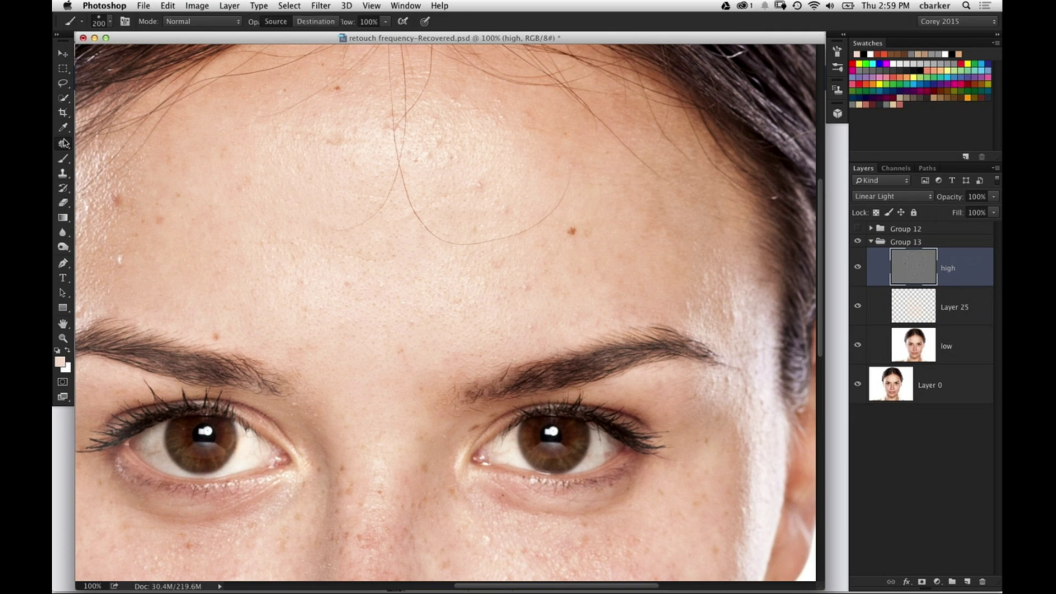
pyautogui.click(92, 142)
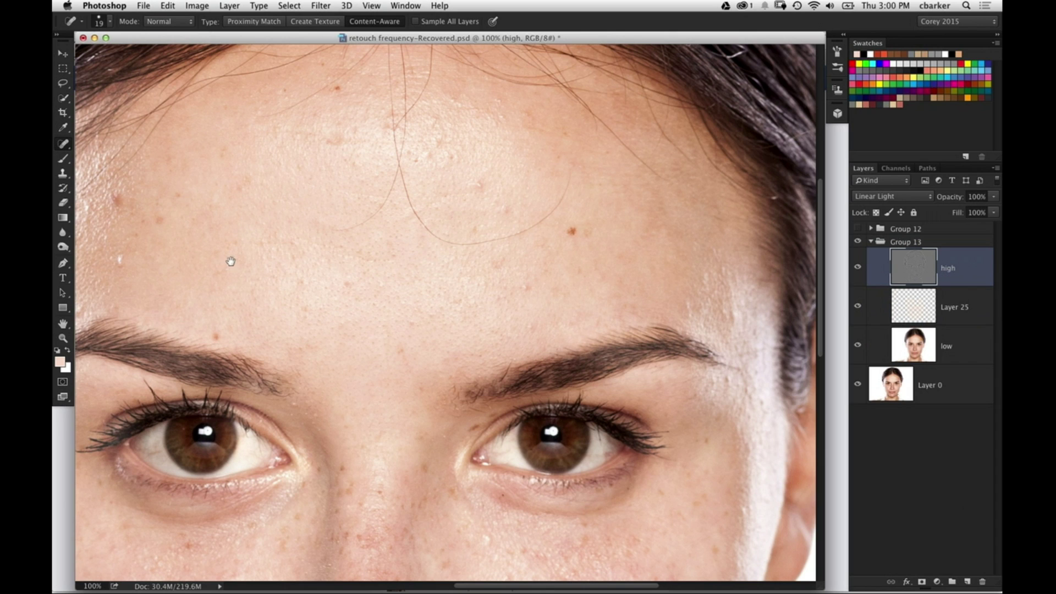
pyautogui.moveTo(231, 259); pyautogui.dragTo(289, 262)
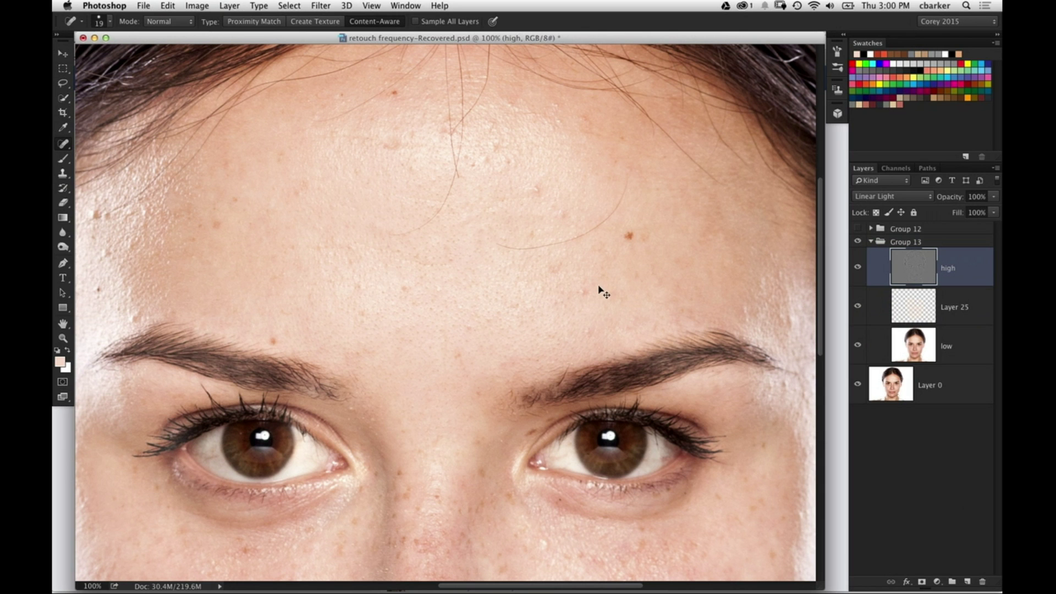
pyautogui.press('super+minus')
pyautogui.press('super+minus')
pyautogui.press('super+minus')
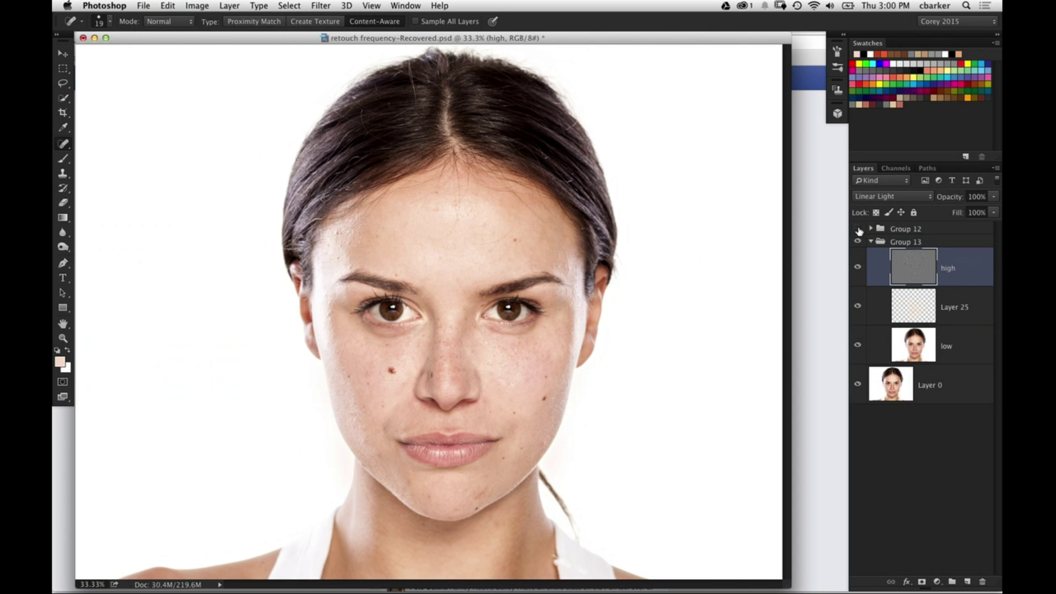
# Show Group 12's styled portrait, hiding the crumpled-paper layer and collapsing and hiding Group 13
pyautogui.click(858, 228)
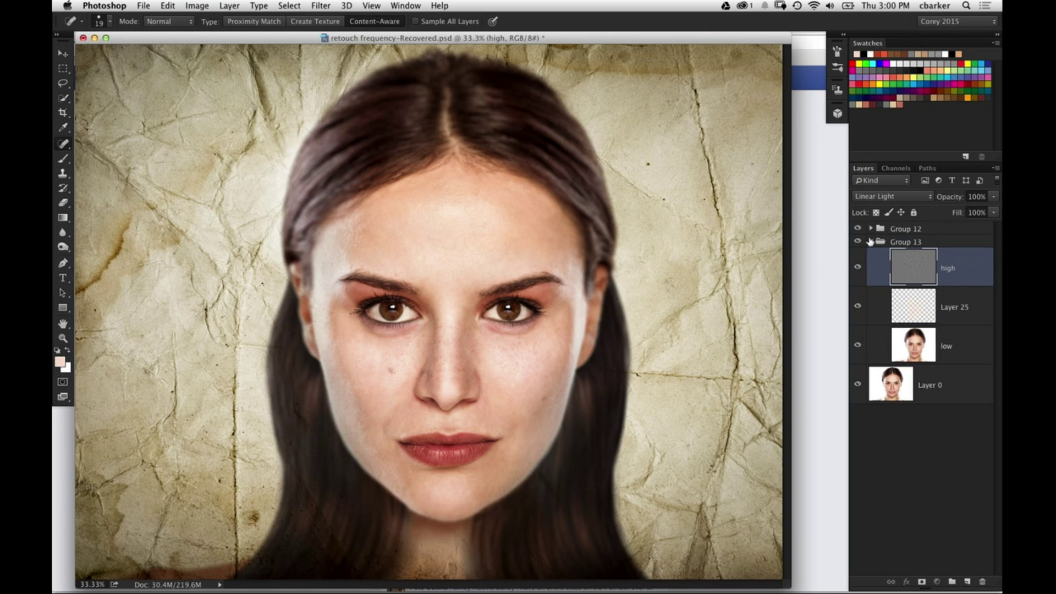
pyautogui.click(870, 229)
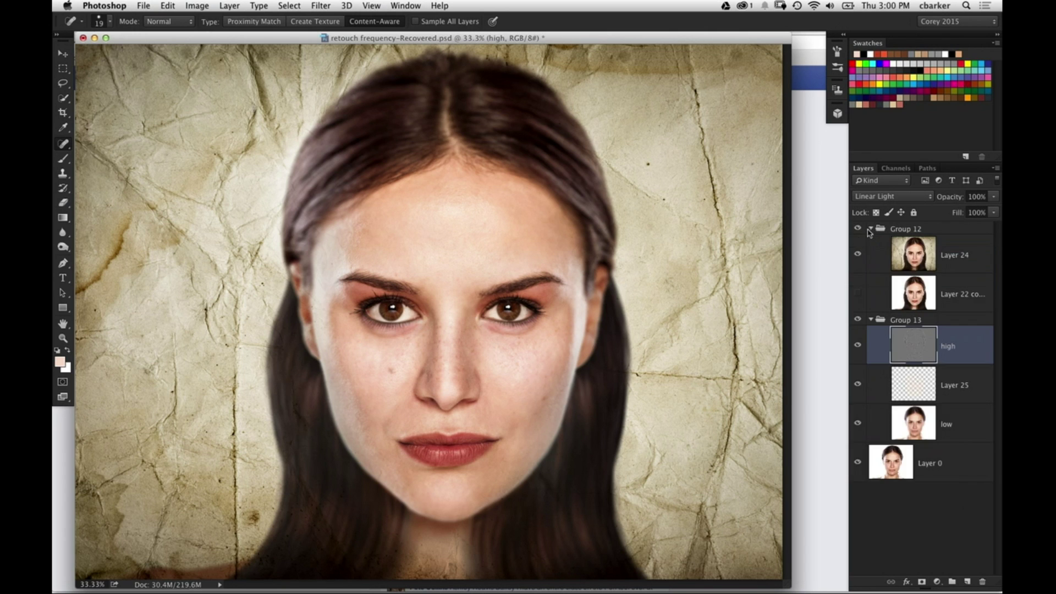
pyautogui.click(857, 255)
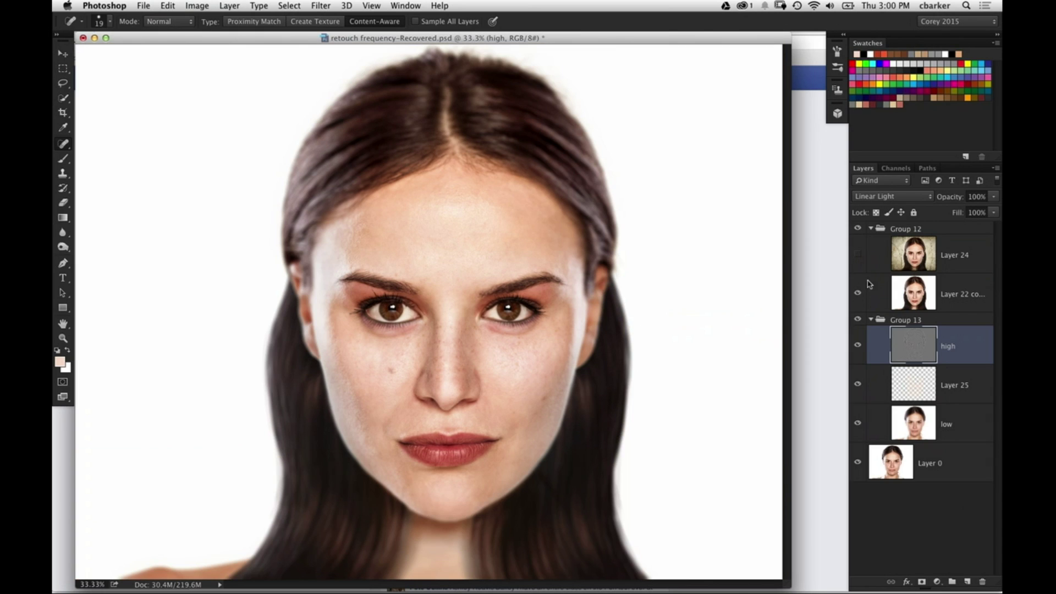
pyautogui.click(870, 319)
pyautogui.click(858, 320)
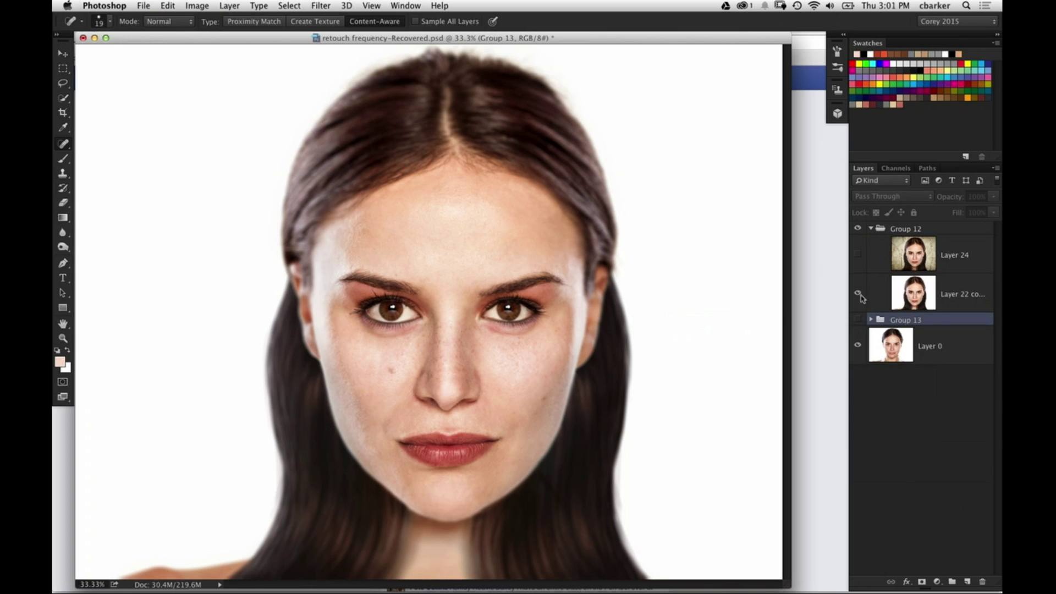
# Toggle Layer 22 copy to compare with the original, then view the eyes and right cheek at 100%
pyautogui.click(858, 294)
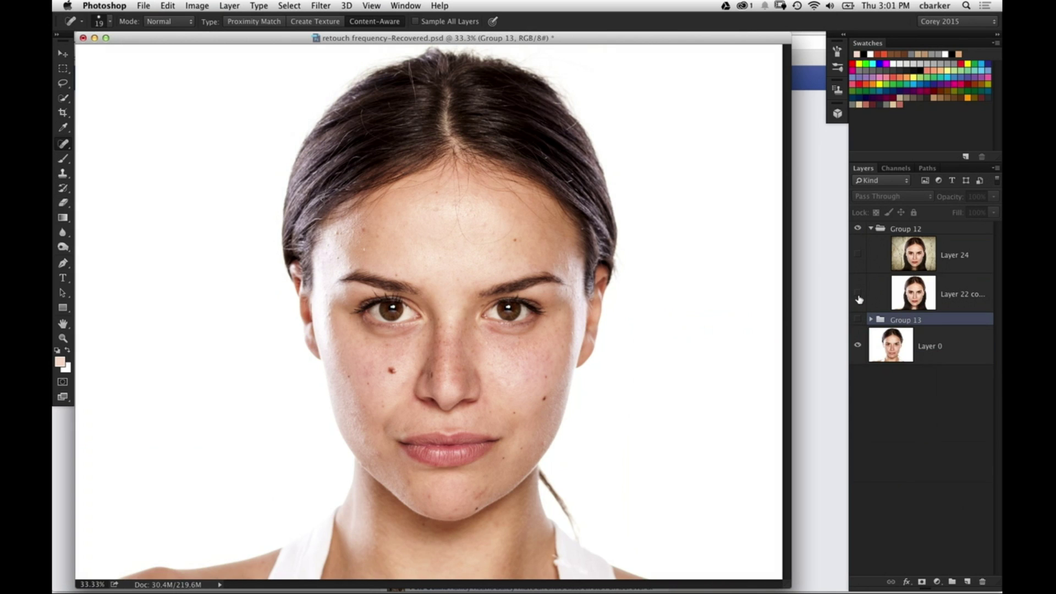
pyautogui.click(857, 300)
pyautogui.press('super+equal')
pyautogui.press('super+equal')
pyautogui.press('super+equal')
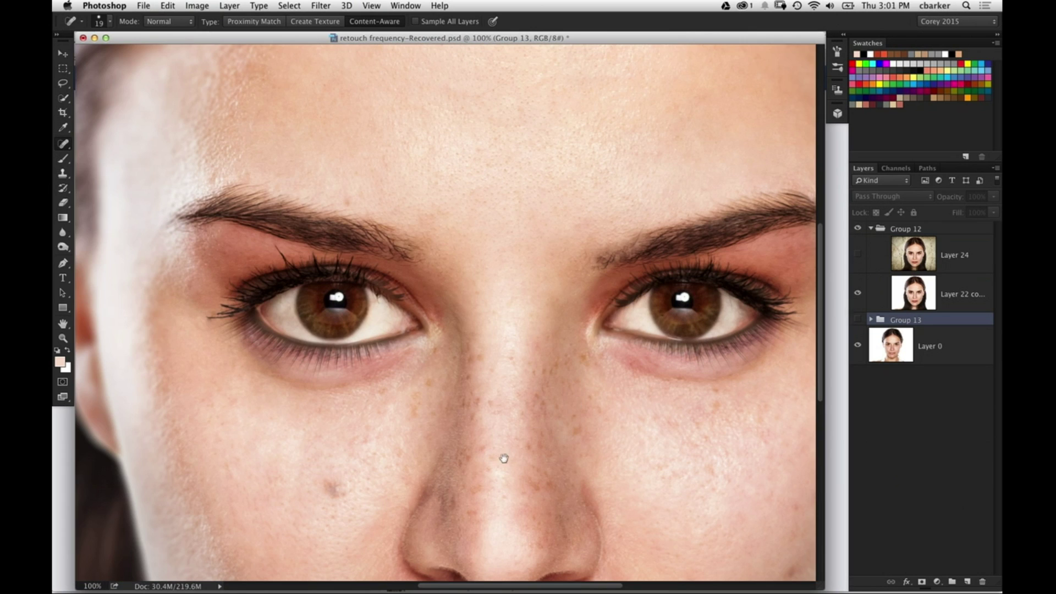
pyautogui.scroll(-10, 504, 459)
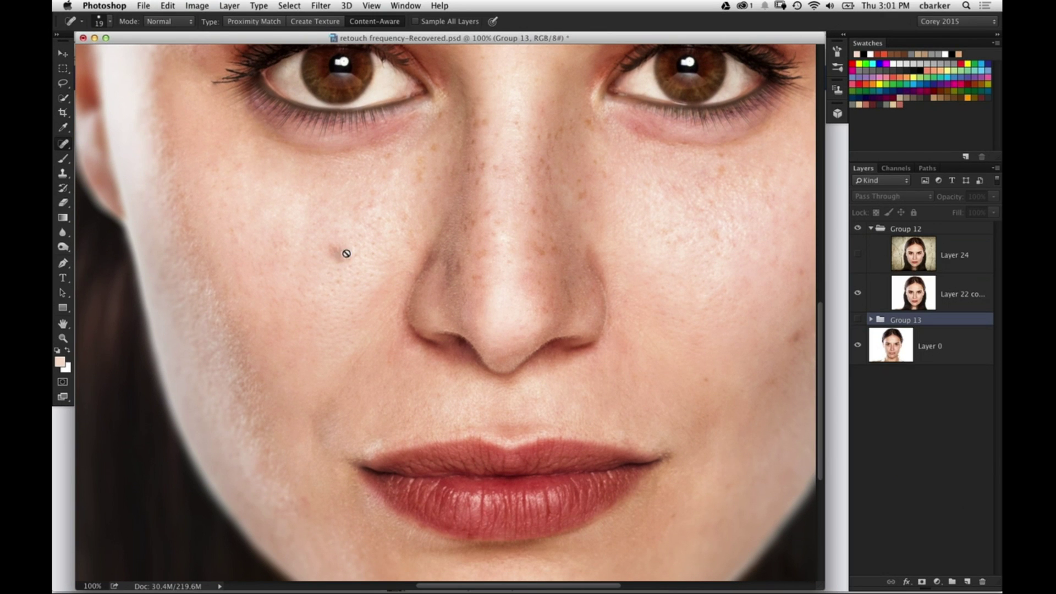
pyautogui.moveTo(688, 271); pyautogui.dragTo(515, 359)
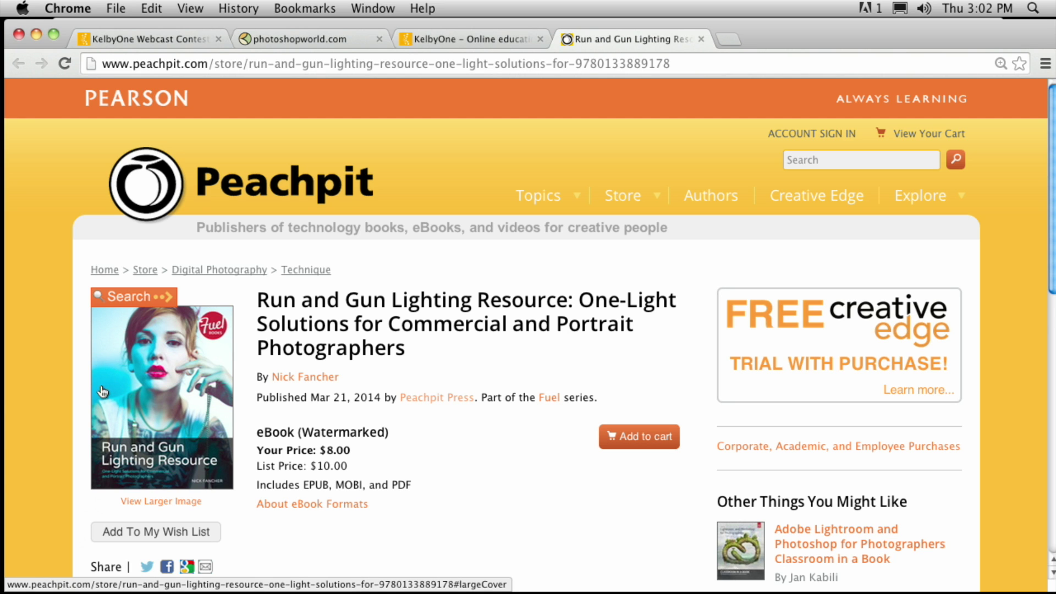
# Scroll down the Peachpit page for the Run and Gun Lighting Resource eBook
pyautogui.scroll(-2, 102, 391)
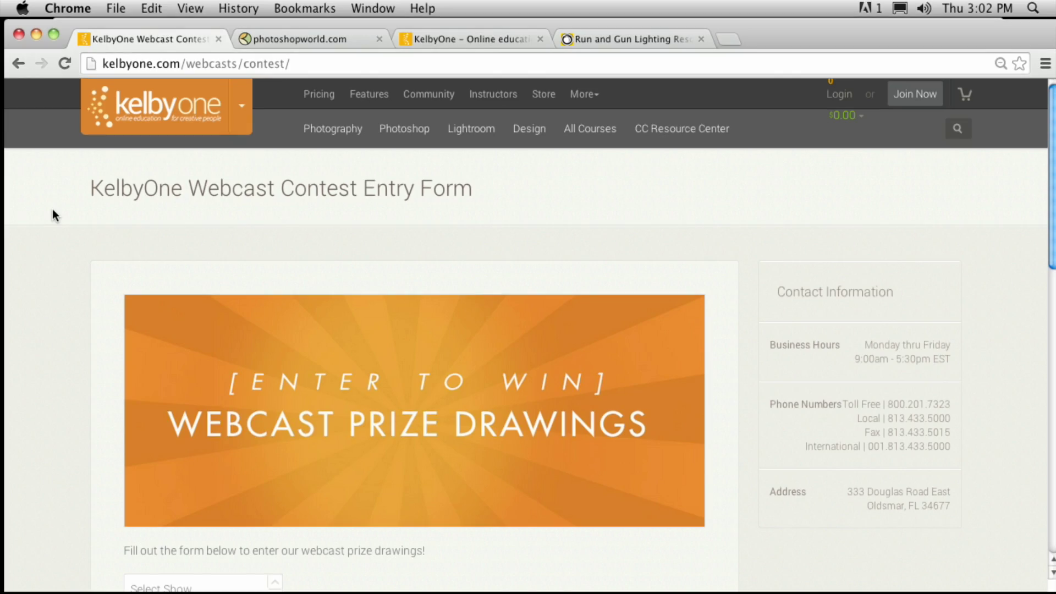
# Pick PhotoshopUser TV in the contest form's Select Show dropdown
pyautogui.scroll(-3, 68, 235)
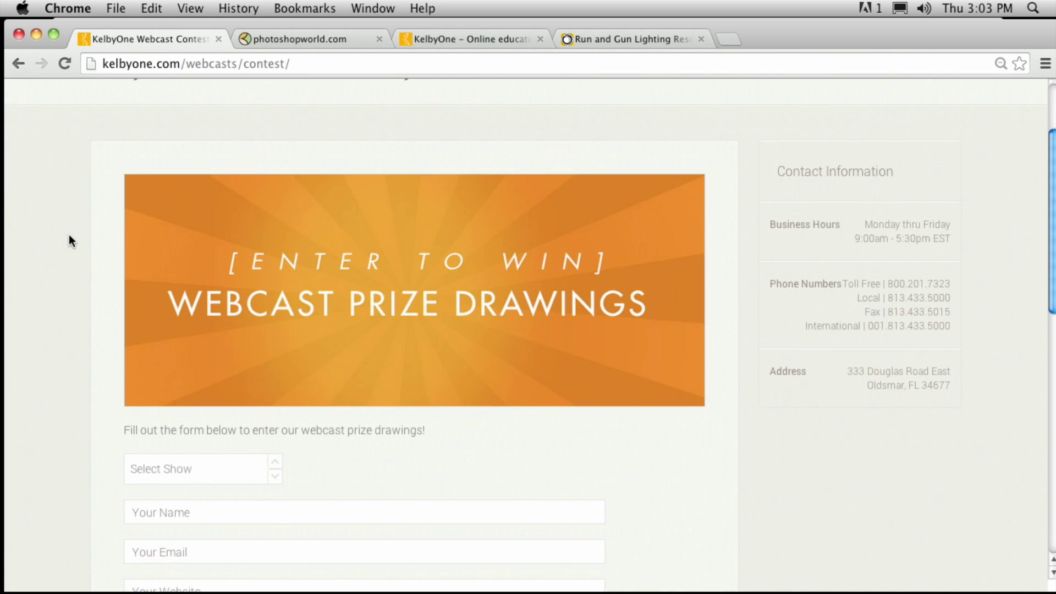
pyautogui.scroll(-4, 68, 235)
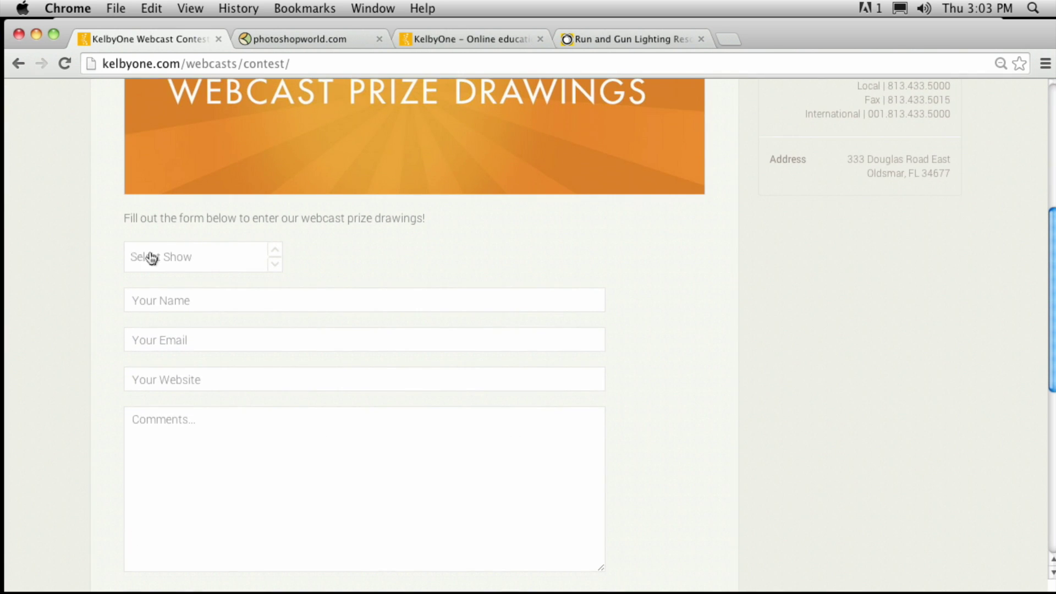
pyautogui.click(216, 268)
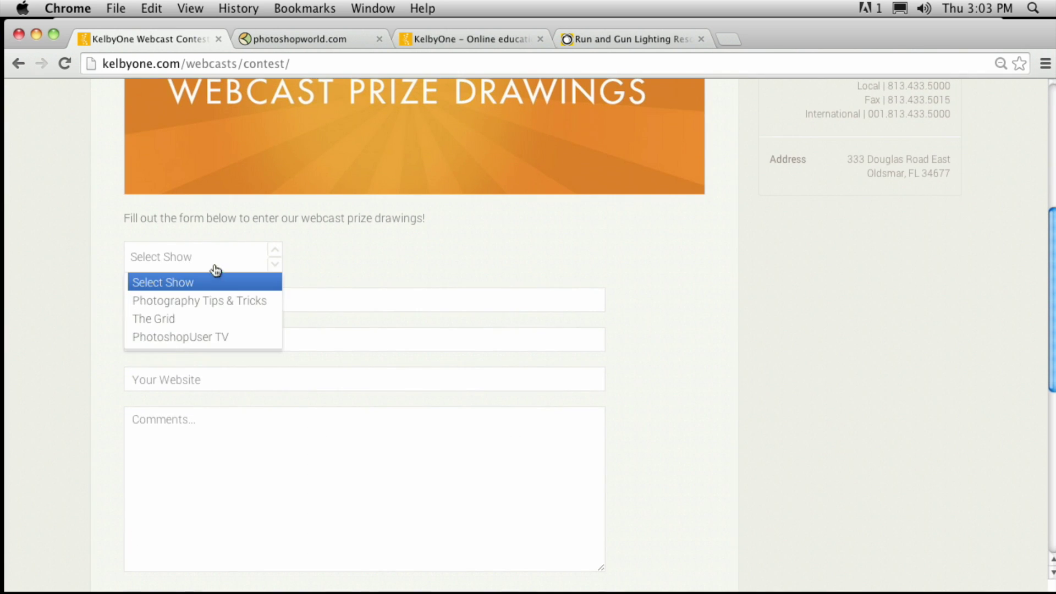
pyautogui.click(209, 336)
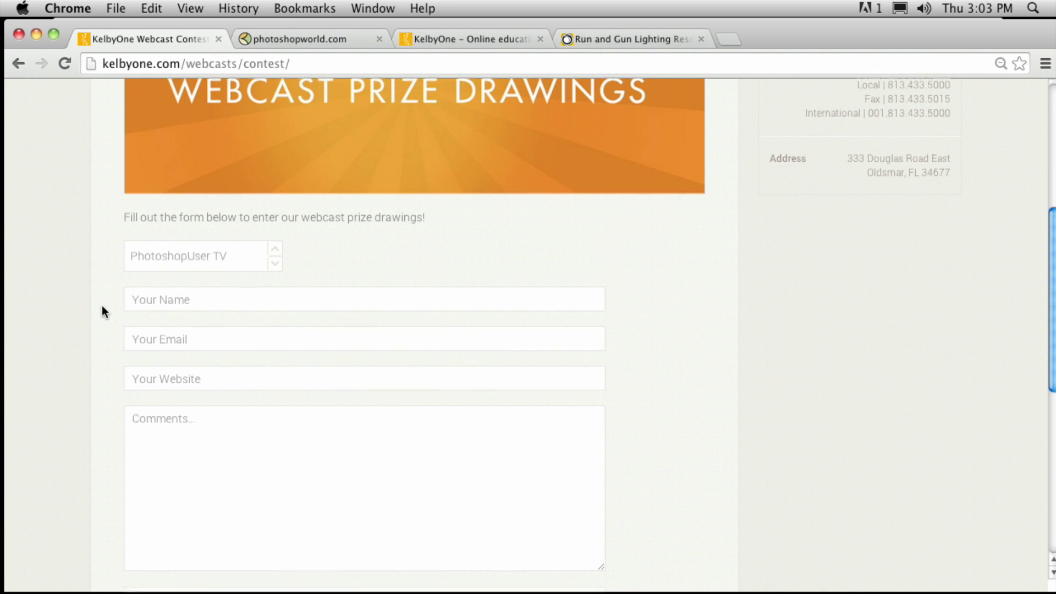
pyautogui.scroll(-5, 102, 308)
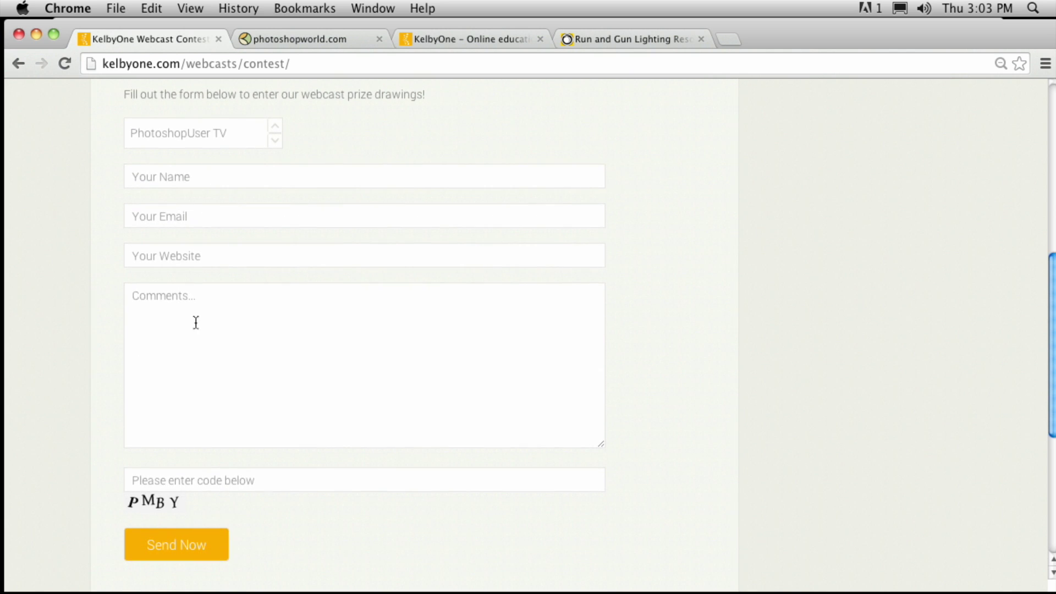